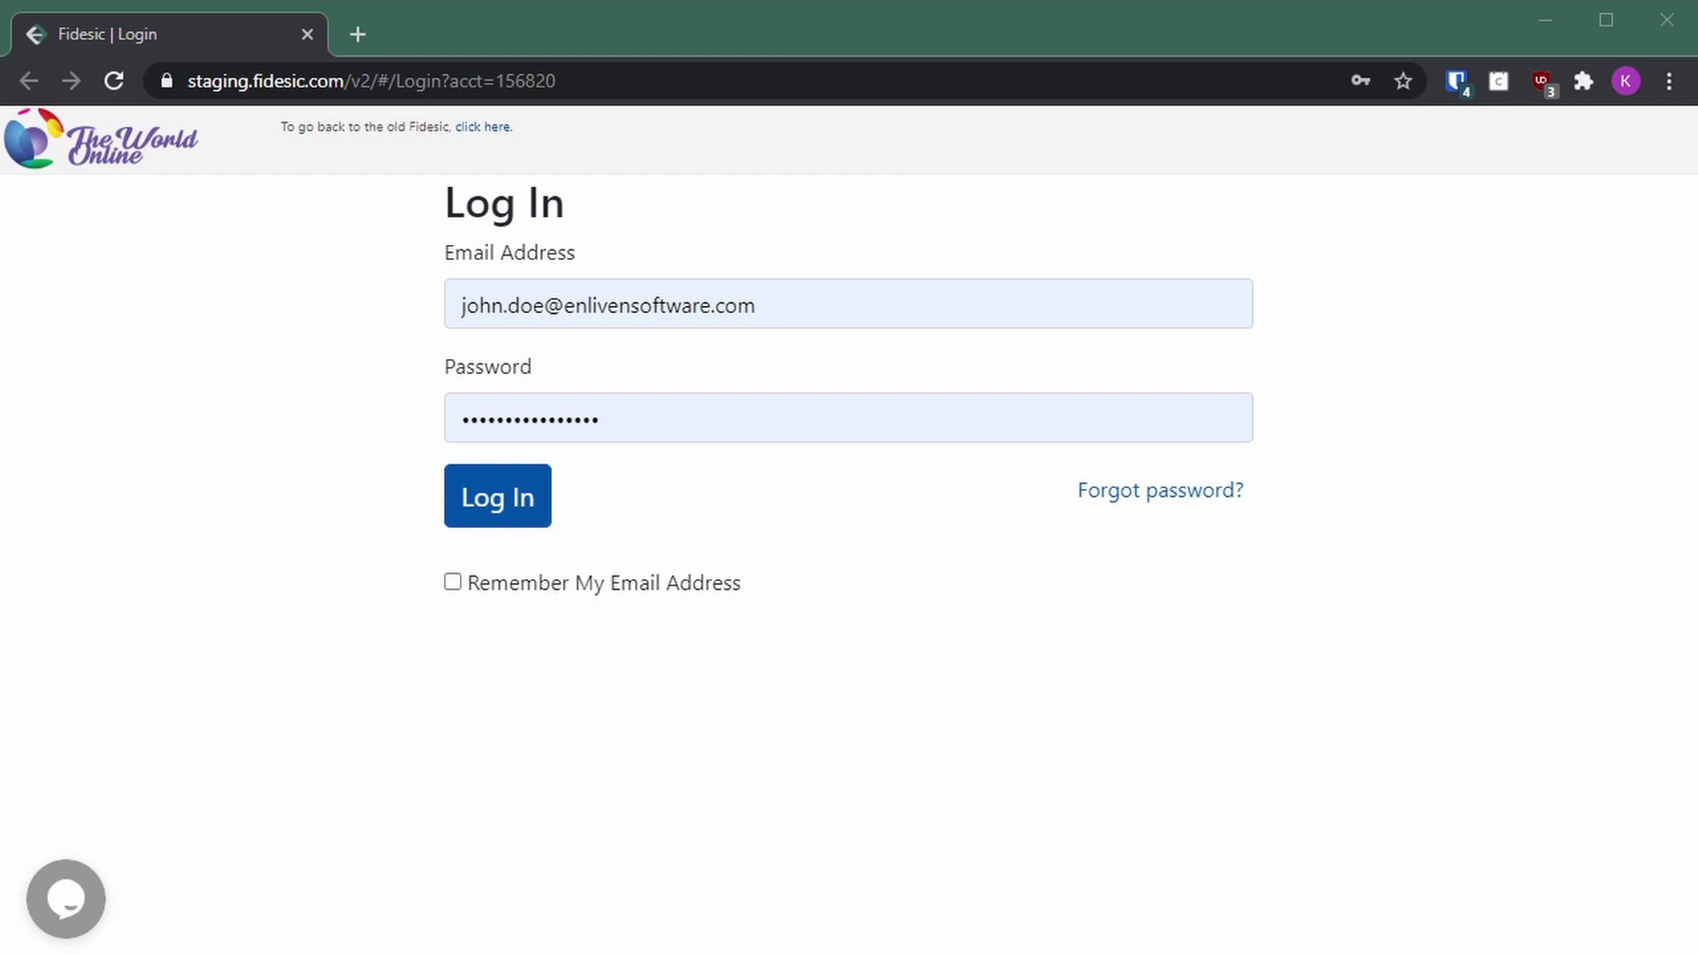
Step: Sign in to the Fidesic customer portal with the saved credentials
{"action": "left_click", "coordinate": [1078, 621]}
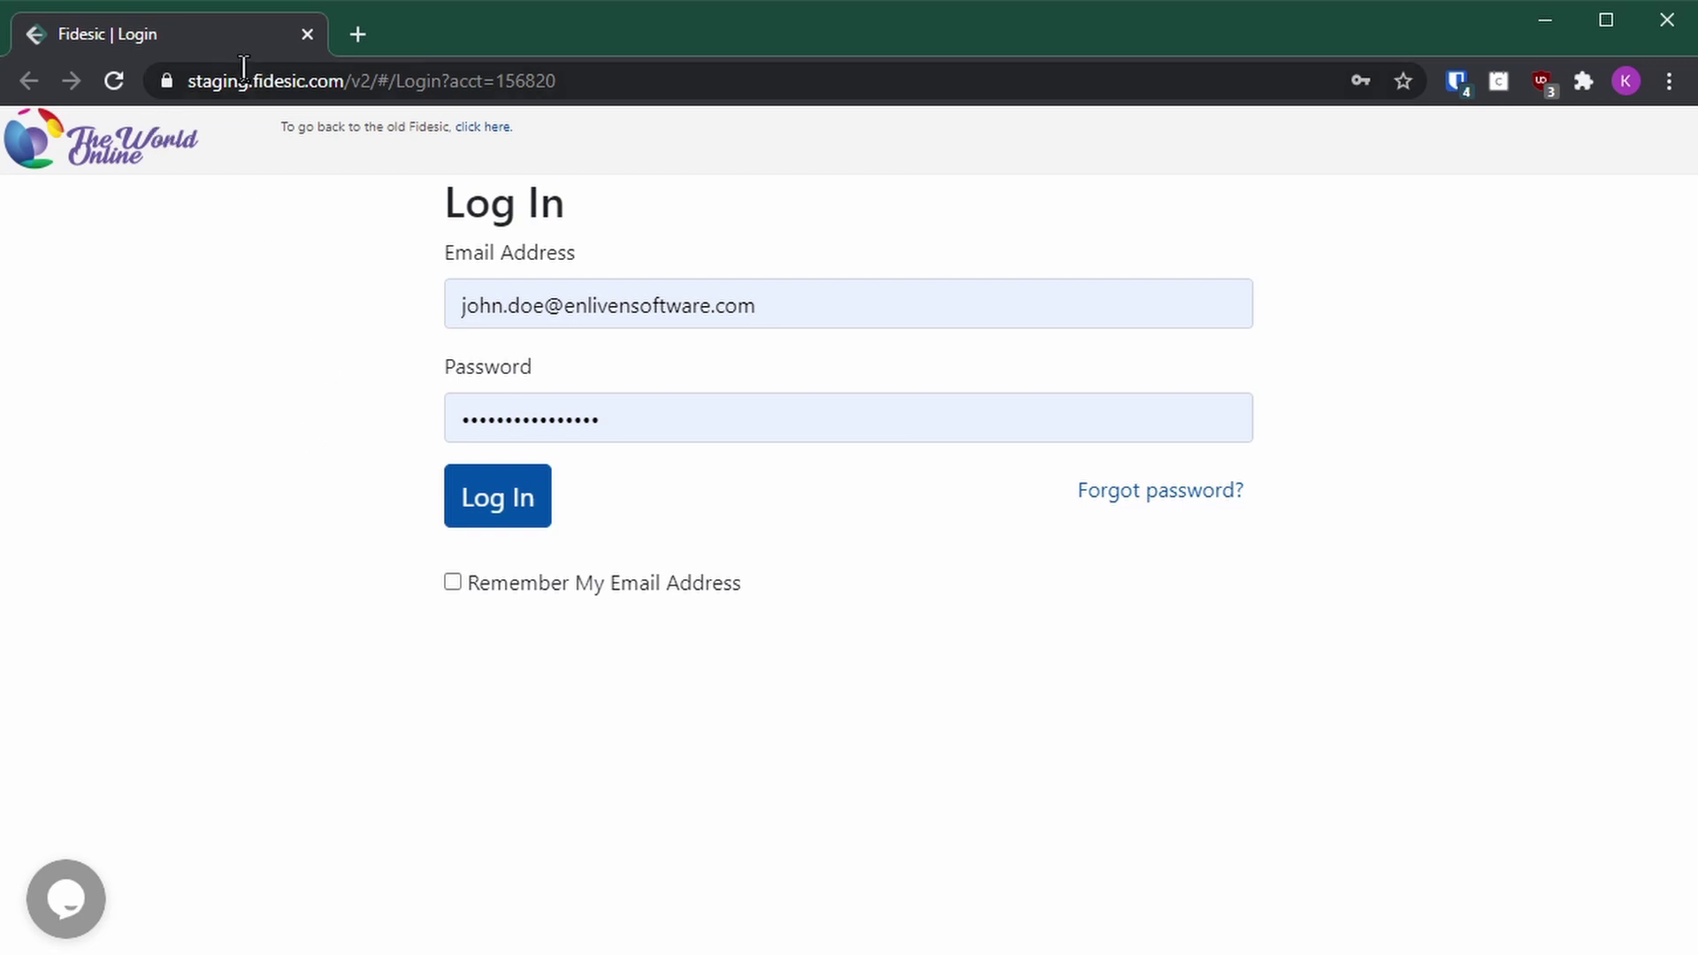
{"action": "left_click_drag", "start_coordinate": [249, 85], "coordinate": [172, 85]}
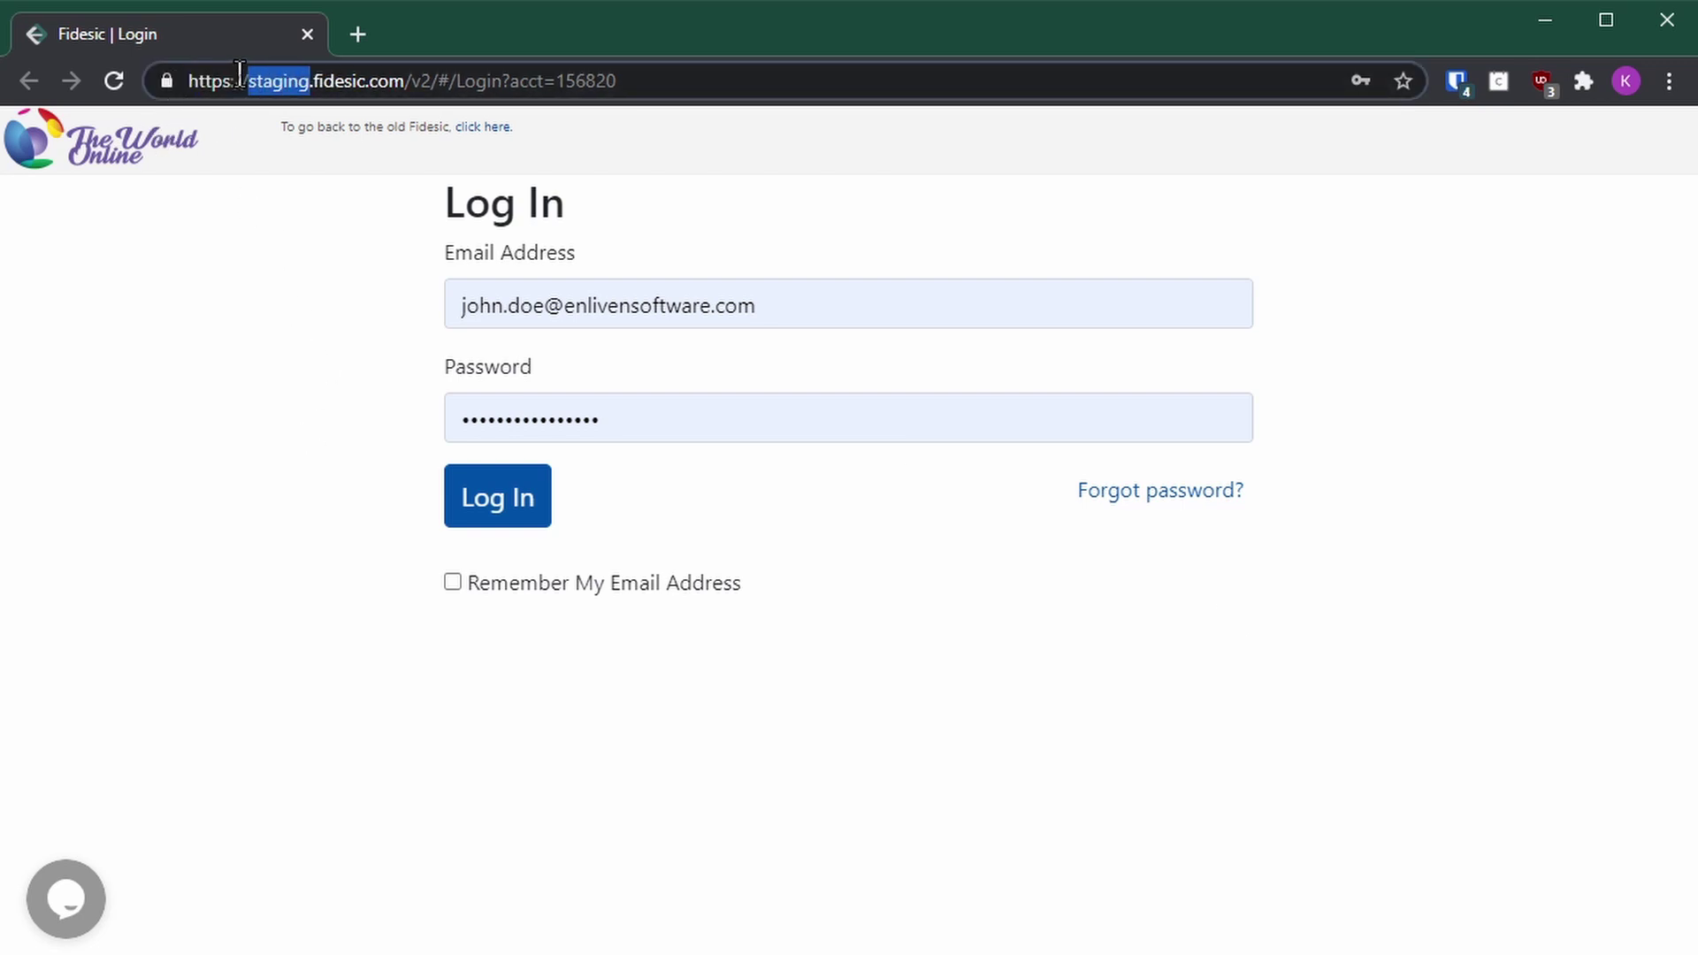
{"action": "left_click", "coordinate": [291, 80]}
{"action": "left_click", "coordinate": [294, 298]}
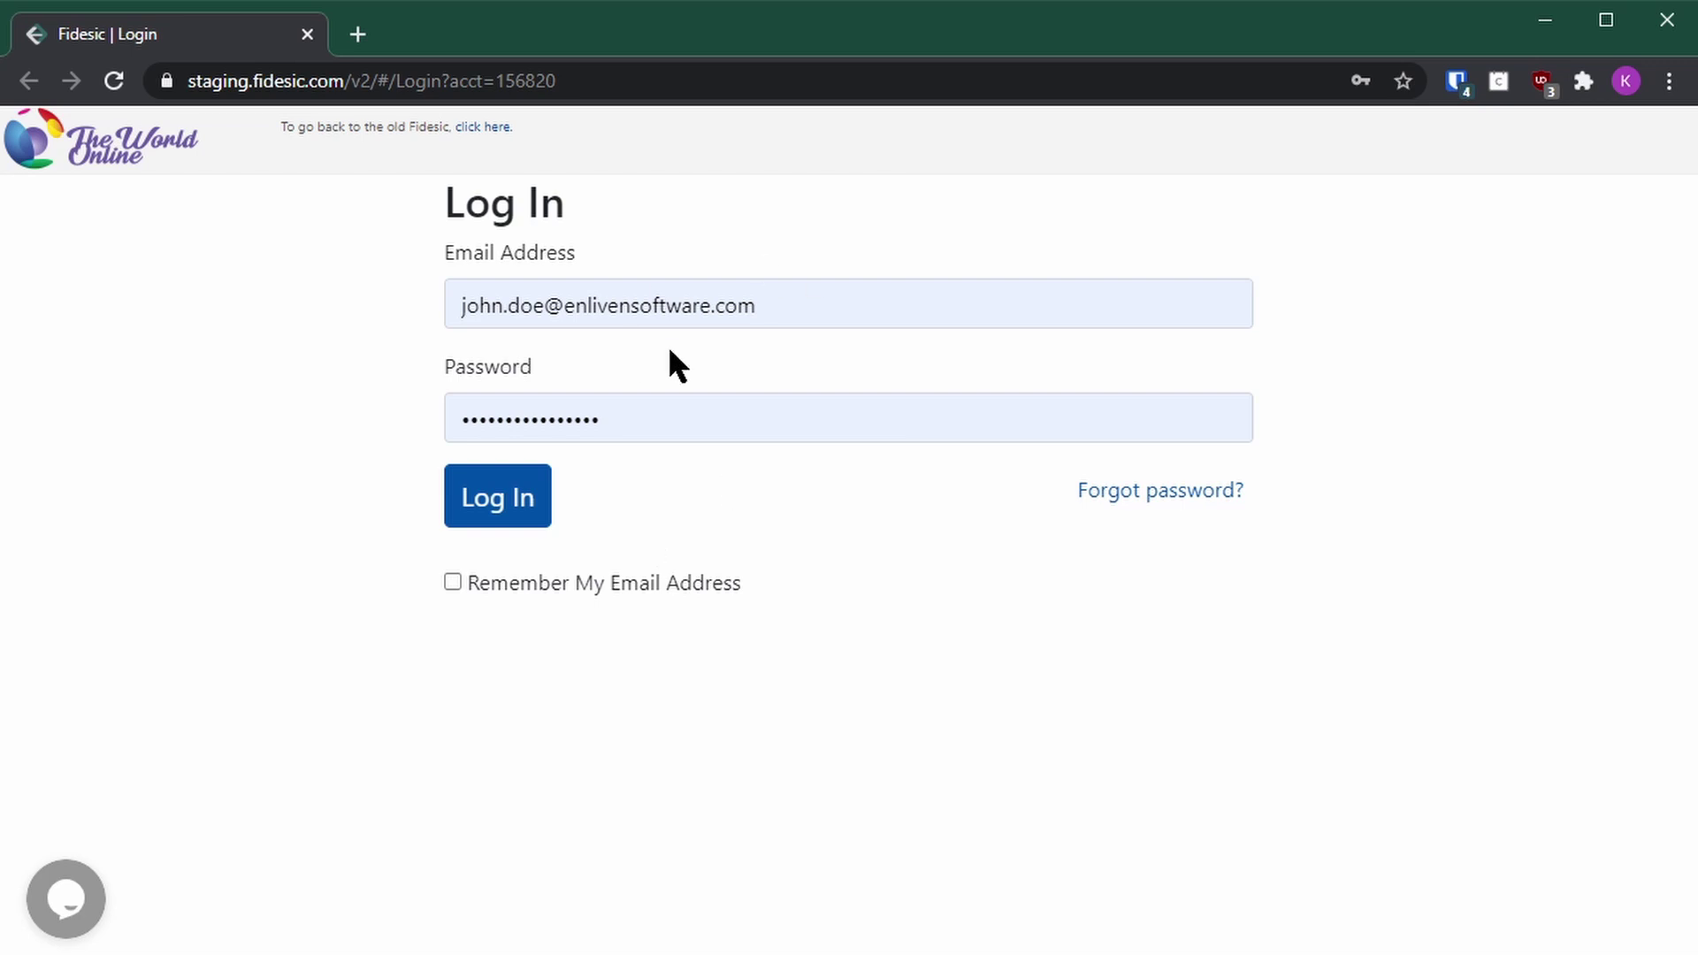
{"action": "left_click", "coordinate": [511, 511]}
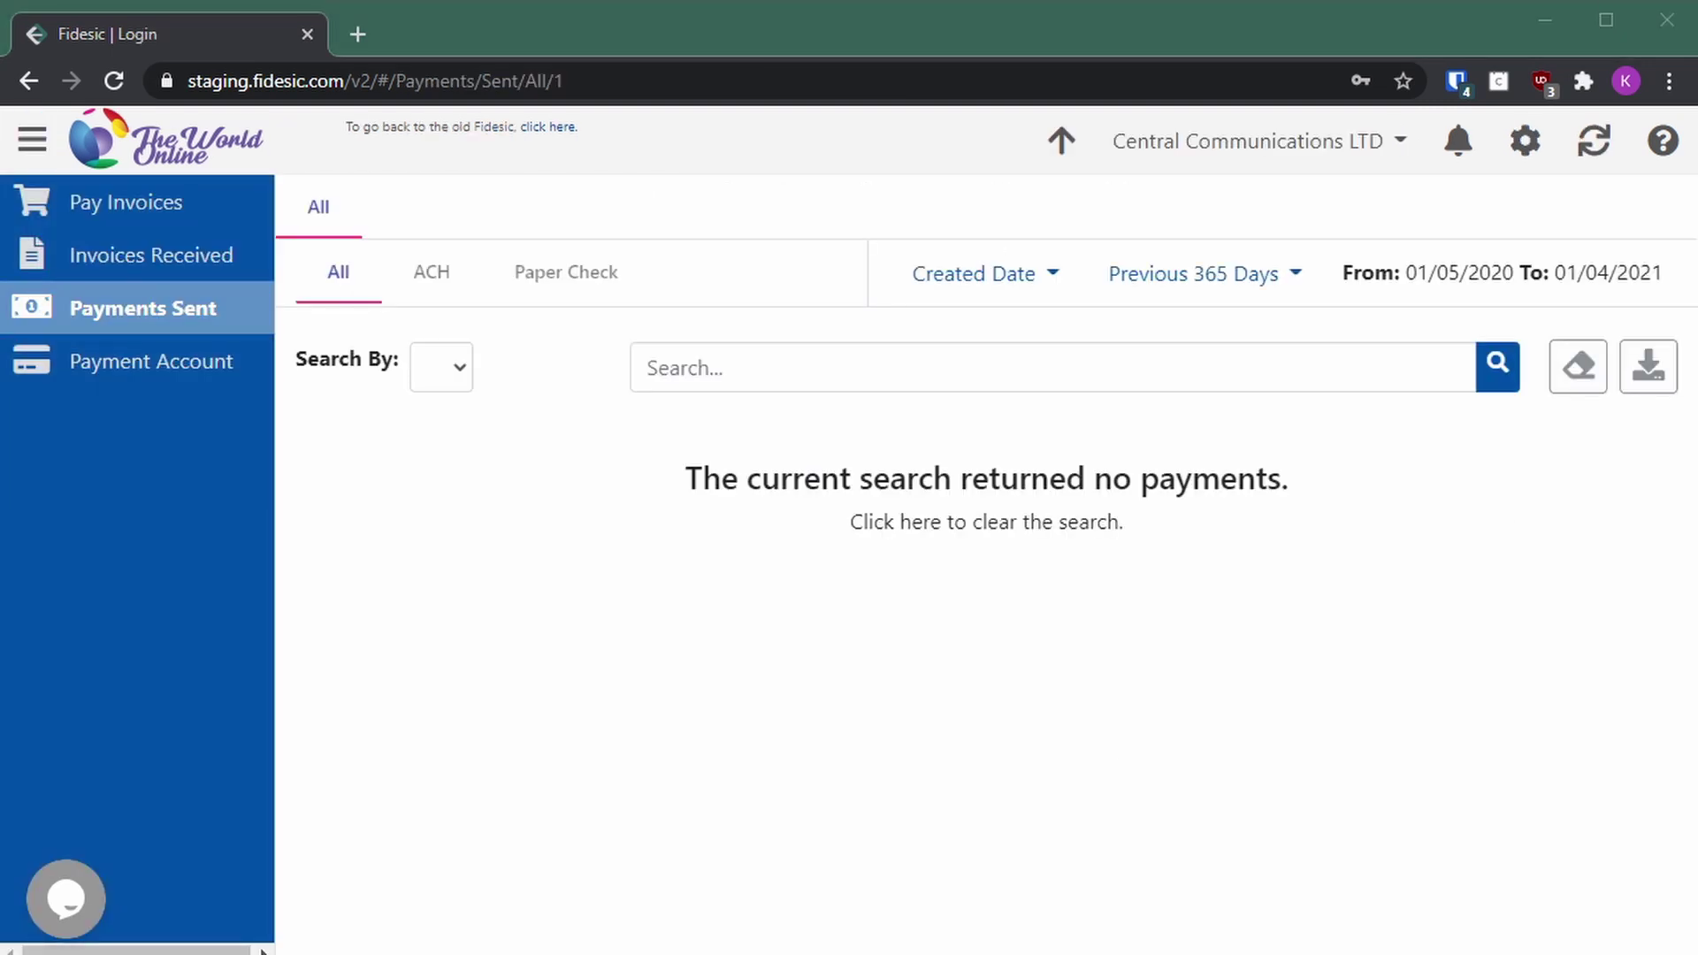
Step: Check Invoices Received and the payment account, then open invoice INVHH33 from Pay Invoices
{"action": "left_click", "coordinate": [187, 265]}
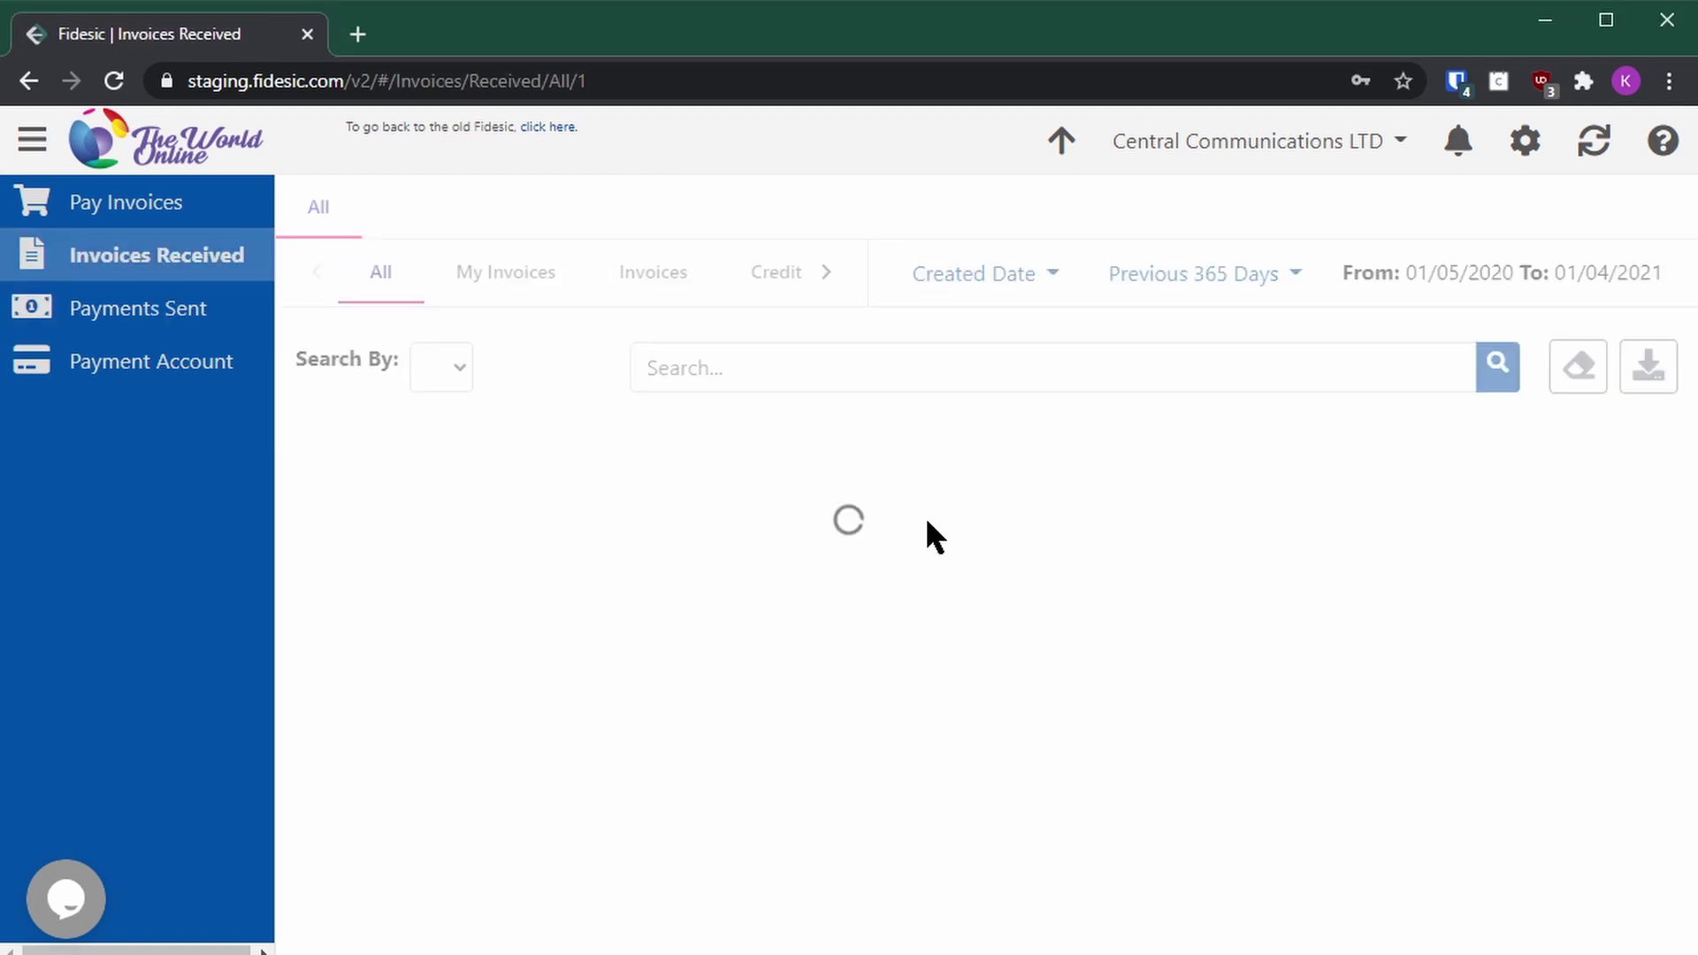
{"action": "left_click", "coordinate": [164, 372]}
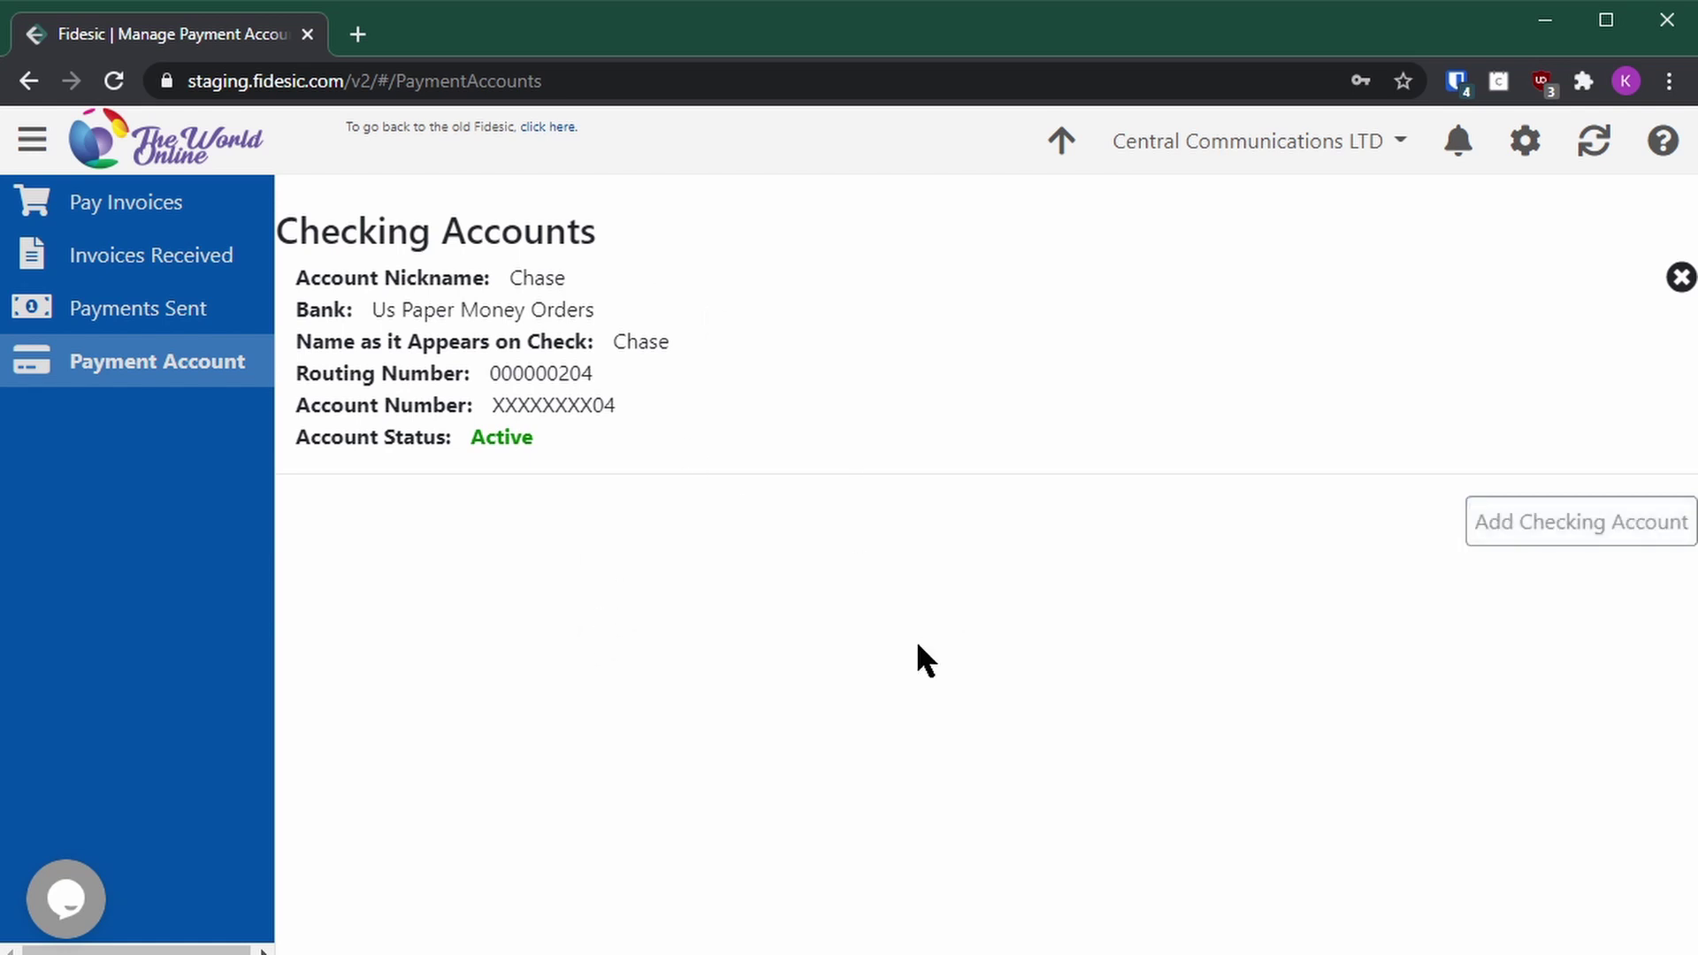
{"action": "left_click", "coordinate": [168, 210]}
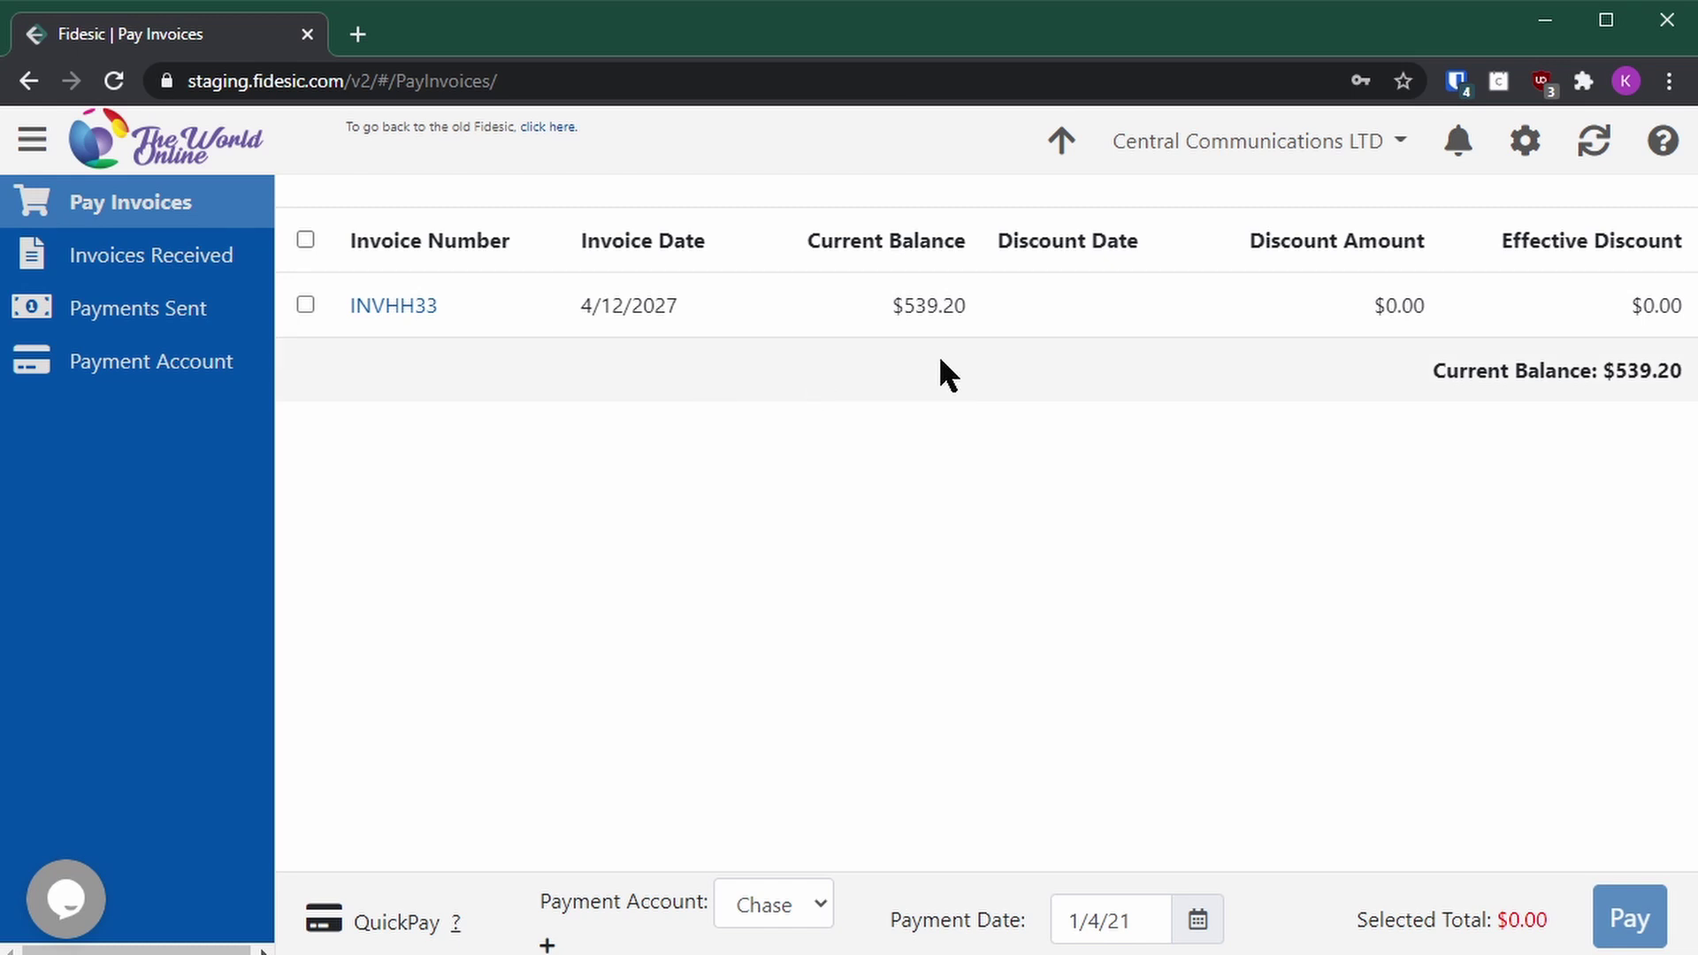
{"action": "left_click", "coordinate": [416, 310]}
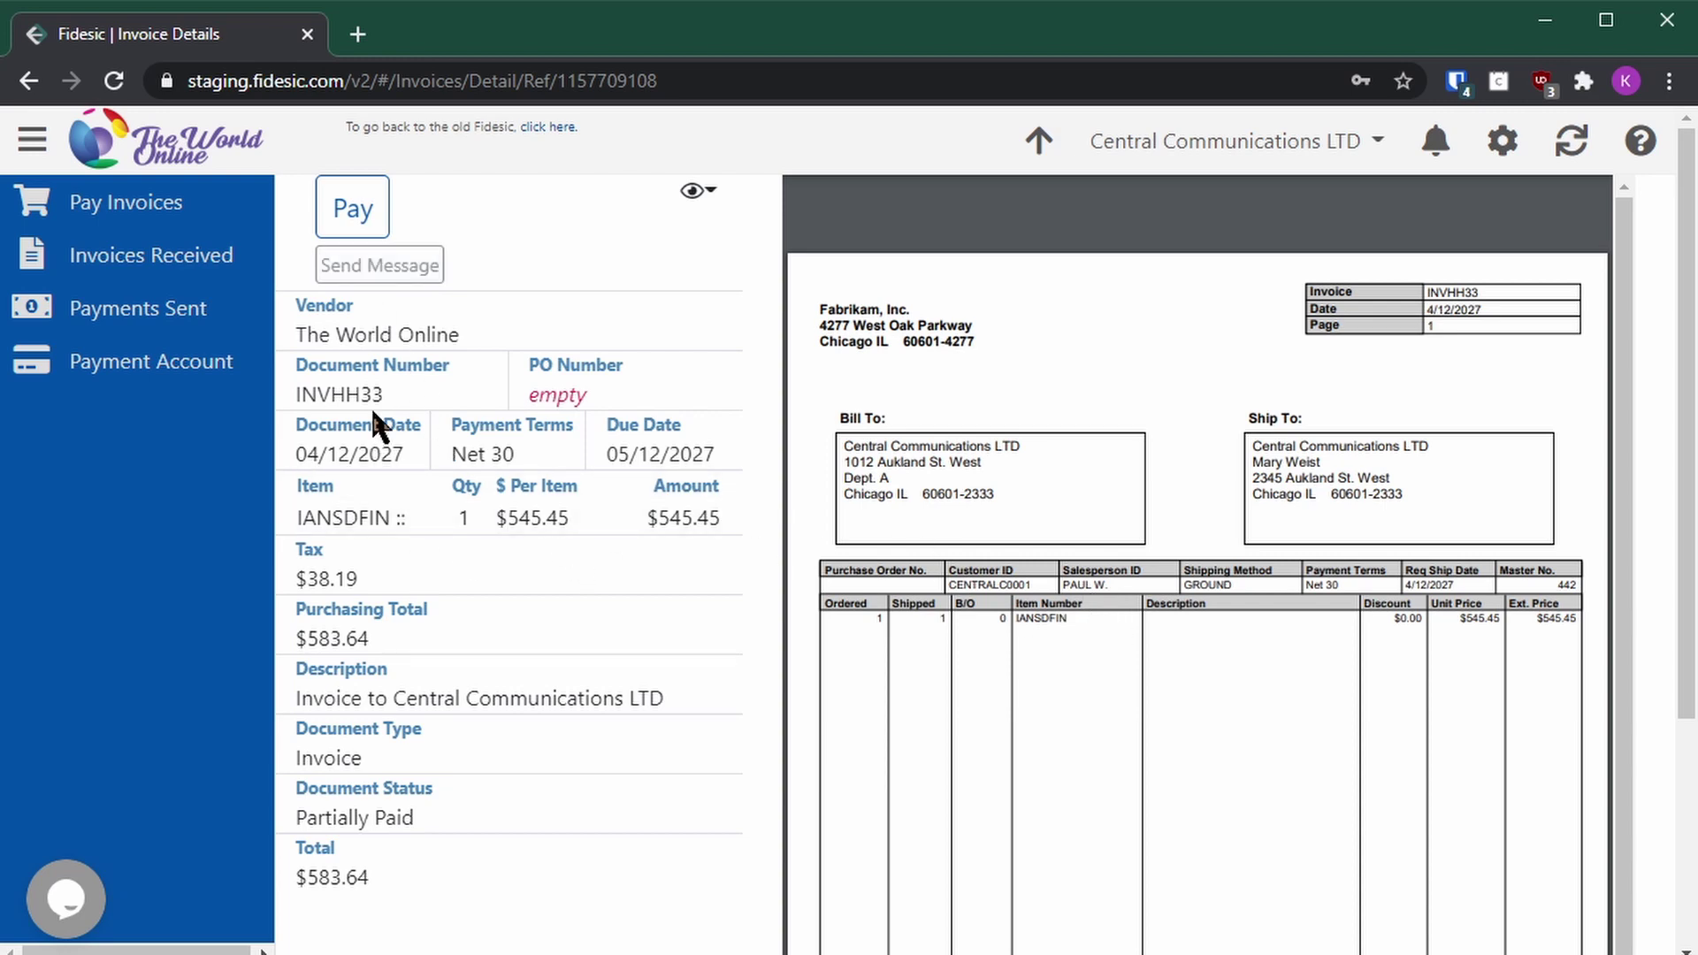
Step: Review INVHH33's History, PDF and Remittance sections, noting the $44.44 already remitted
{"action": "scroll", "coordinate": [508, 448], "scroll_direction": "down", "scroll_amount": 3}
{"action": "scroll", "coordinate": [537, 456], "scroll_direction": "up", "scroll_amount": 3}
{"action": "scroll", "coordinate": [538, 456], "scroll_direction": "down", "scroll_amount": 1}
{"action": "scroll", "coordinate": [1144, 618], "scroll_direction": "down", "scroll_amount": 3}
{"action": "scroll", "coordinate": [1144, 617], "scroll_direction": "up", "scroll_amount": 4}
{"action": "scroll", "coordinate": [1203, 645], "scroll_direction": "down", "scroll_amount": 5}
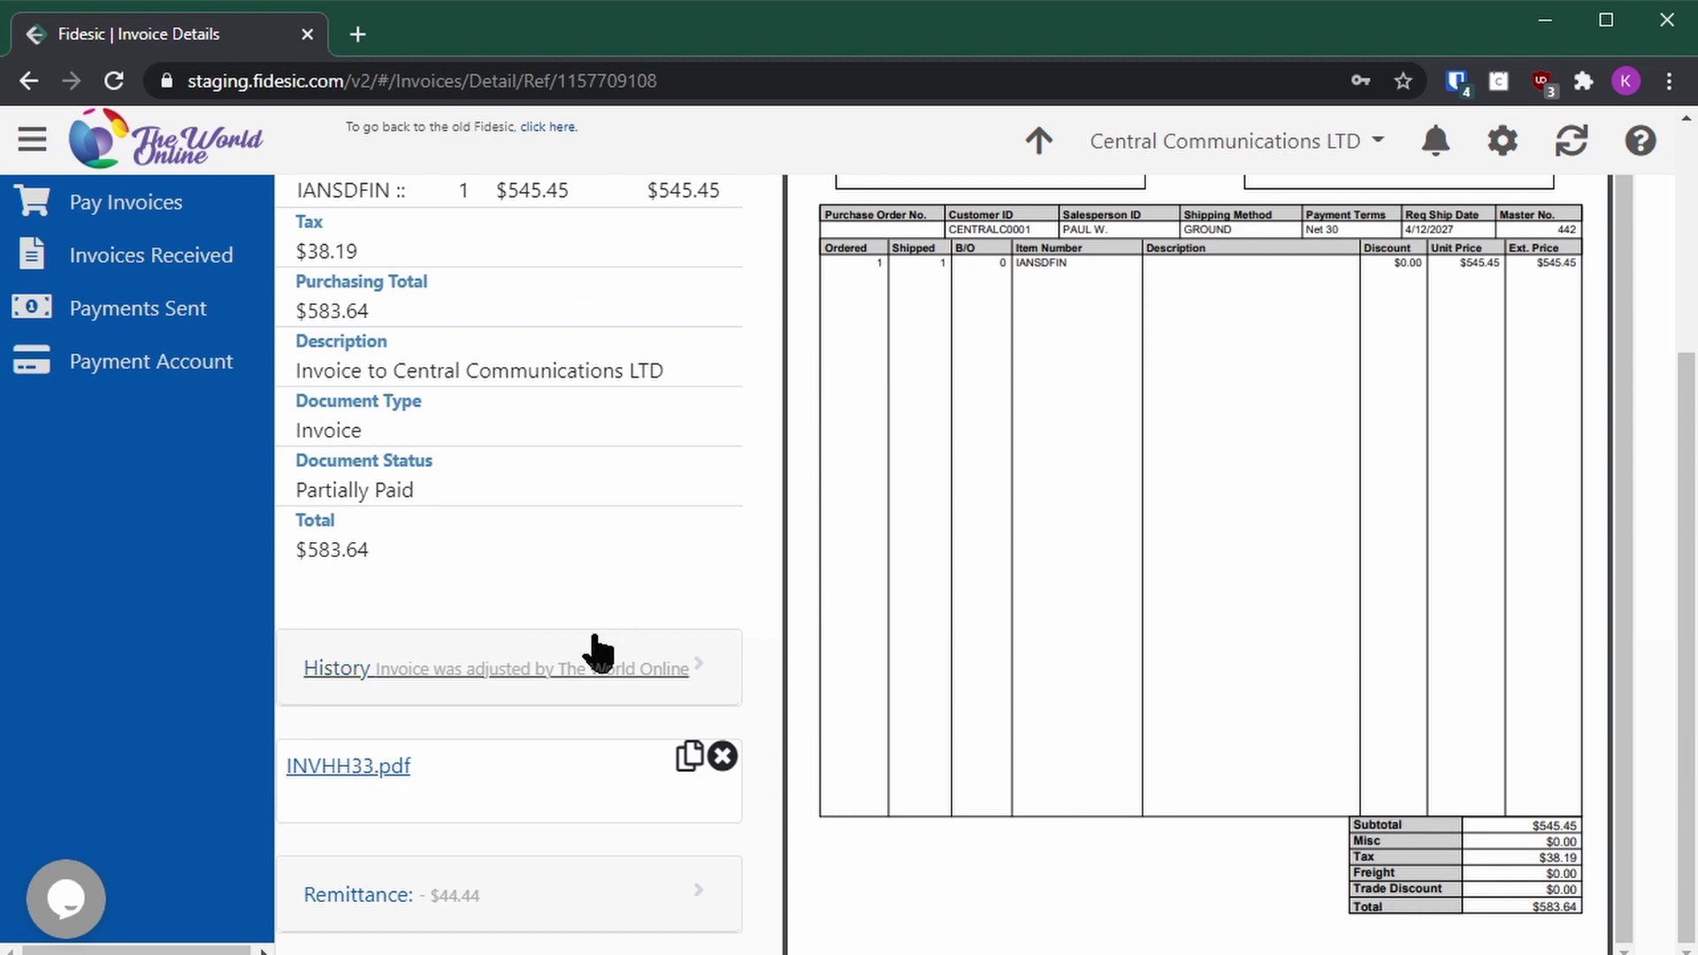
{"action": "scroll", "coordinate": [703, 553], "scroll_direction": "up", "scroll_amount": 4}
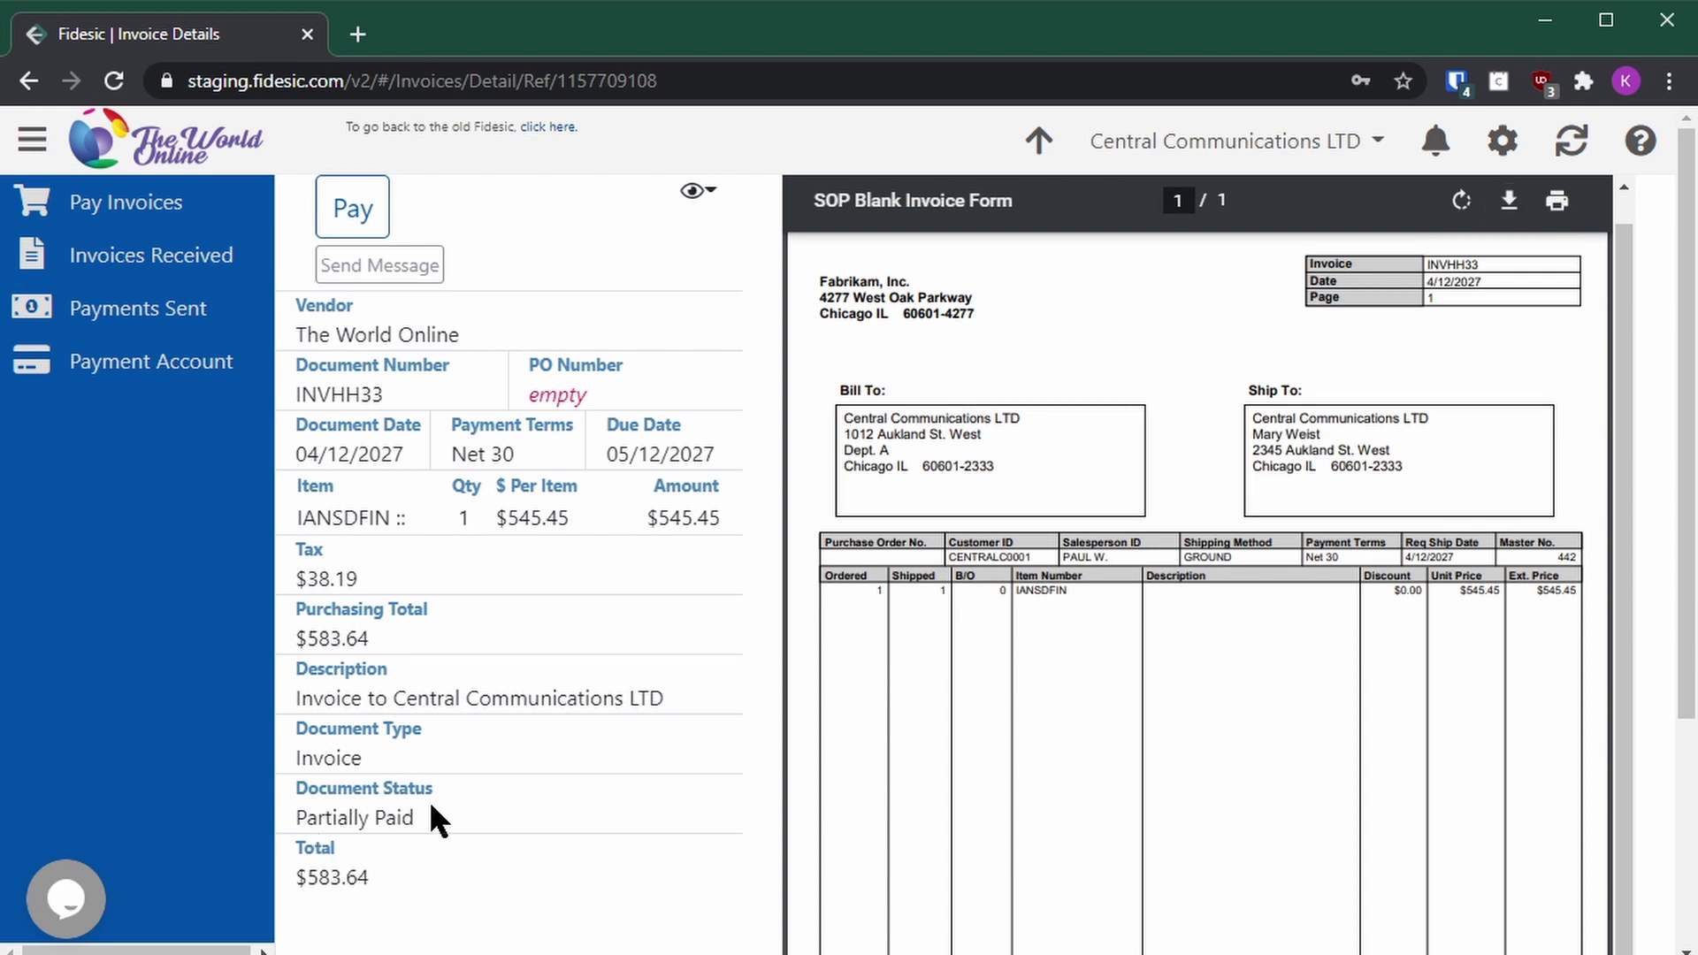
{"action": "scroll", "coordinate": [513, 815], "scroll_direction": "down", "scroll_amount": 4}
{"action": "scroll", "coordinate": [650, 635], "scroll_direction": "down", "scroll_amount": 3}
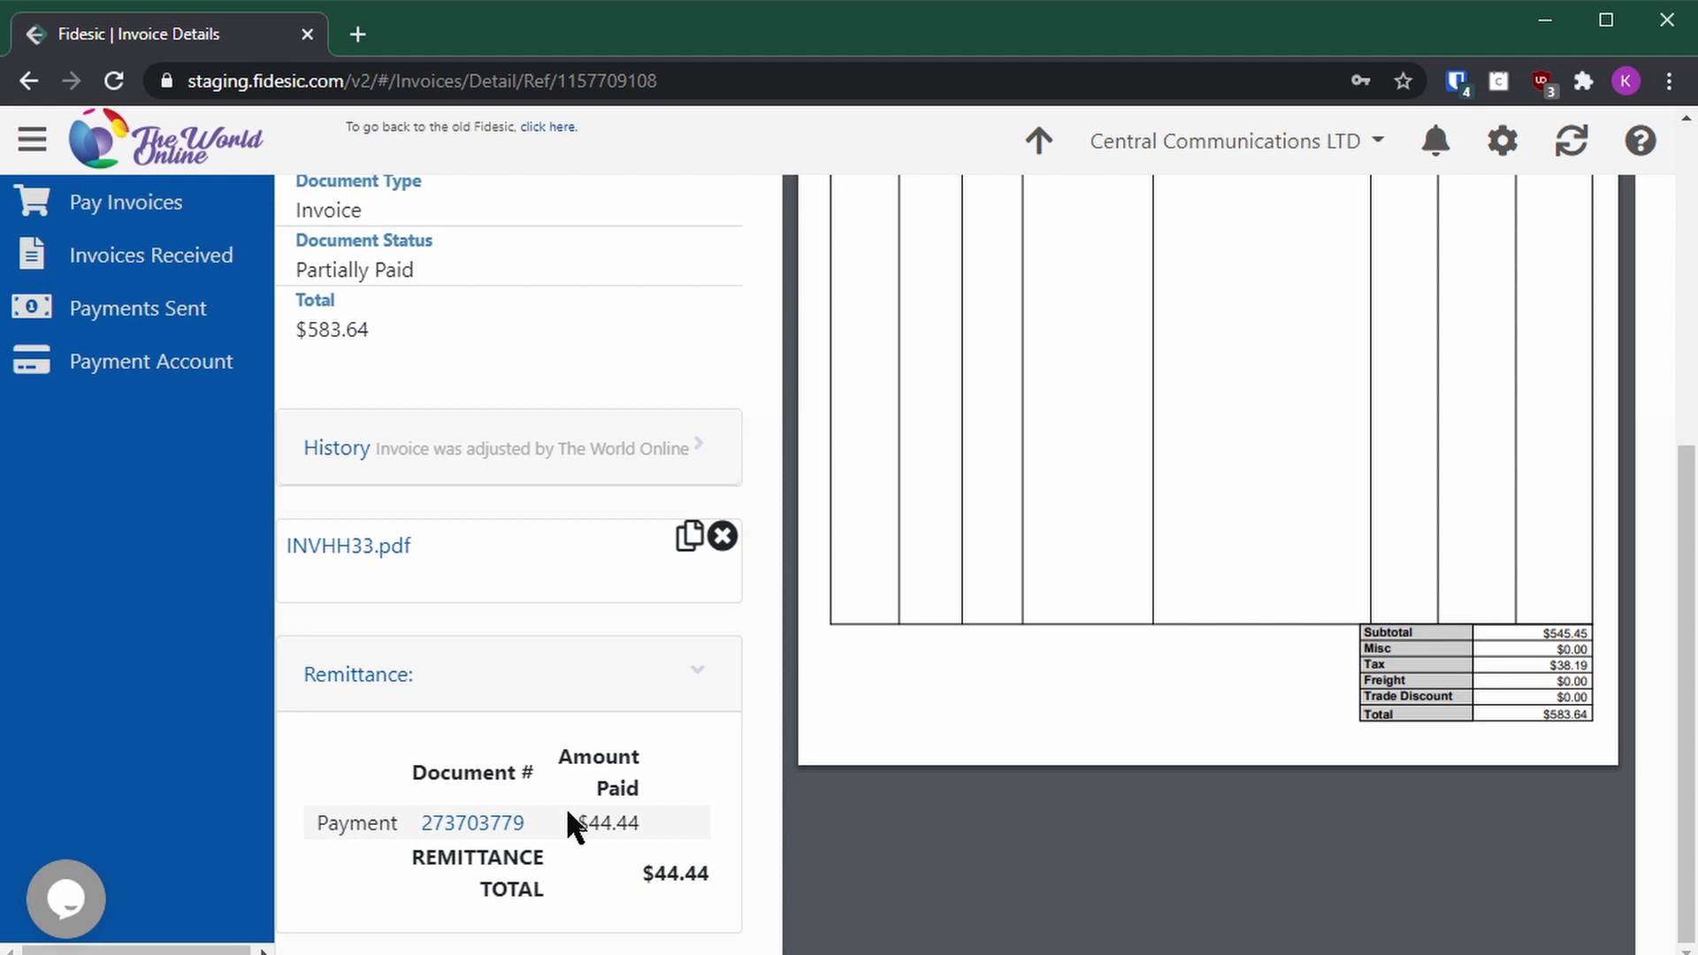
{"action": "scroll", "coordinate": [1167, 378], "scroll_direction": "up", "scroll_amount": 6}
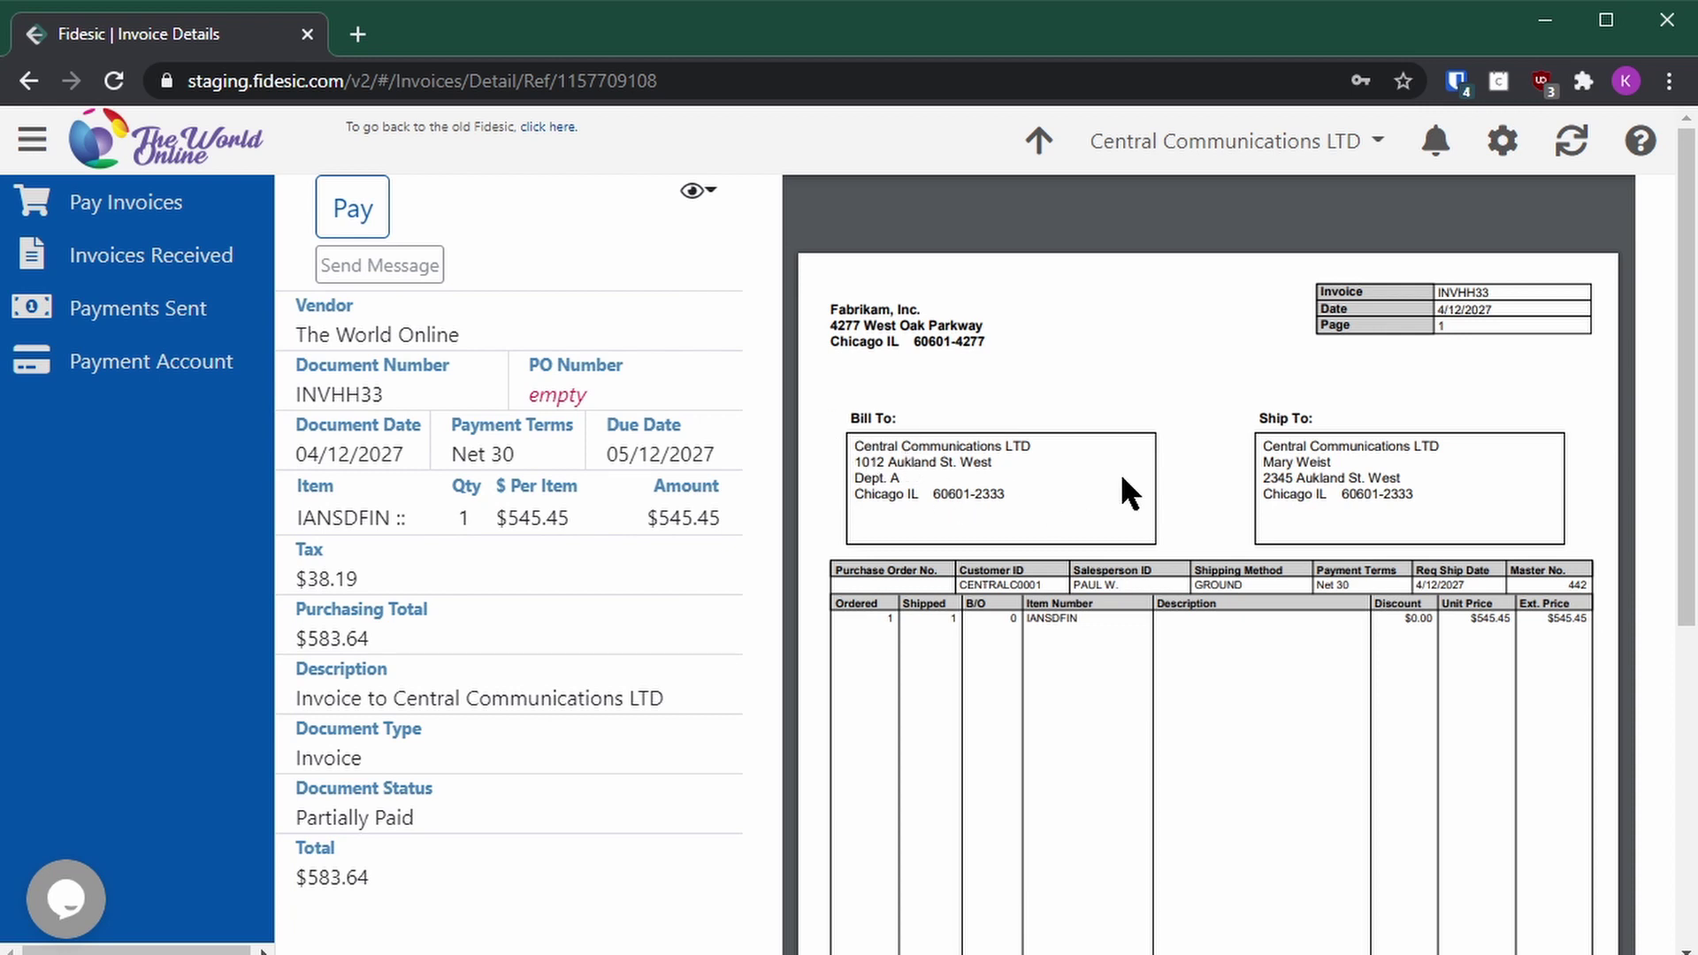
Step: Pay INVHH33's $539.20 balance from the Chase account, scheduled for 1/4/2021
{"action": "left_click", "coordinate": [361, 224]}
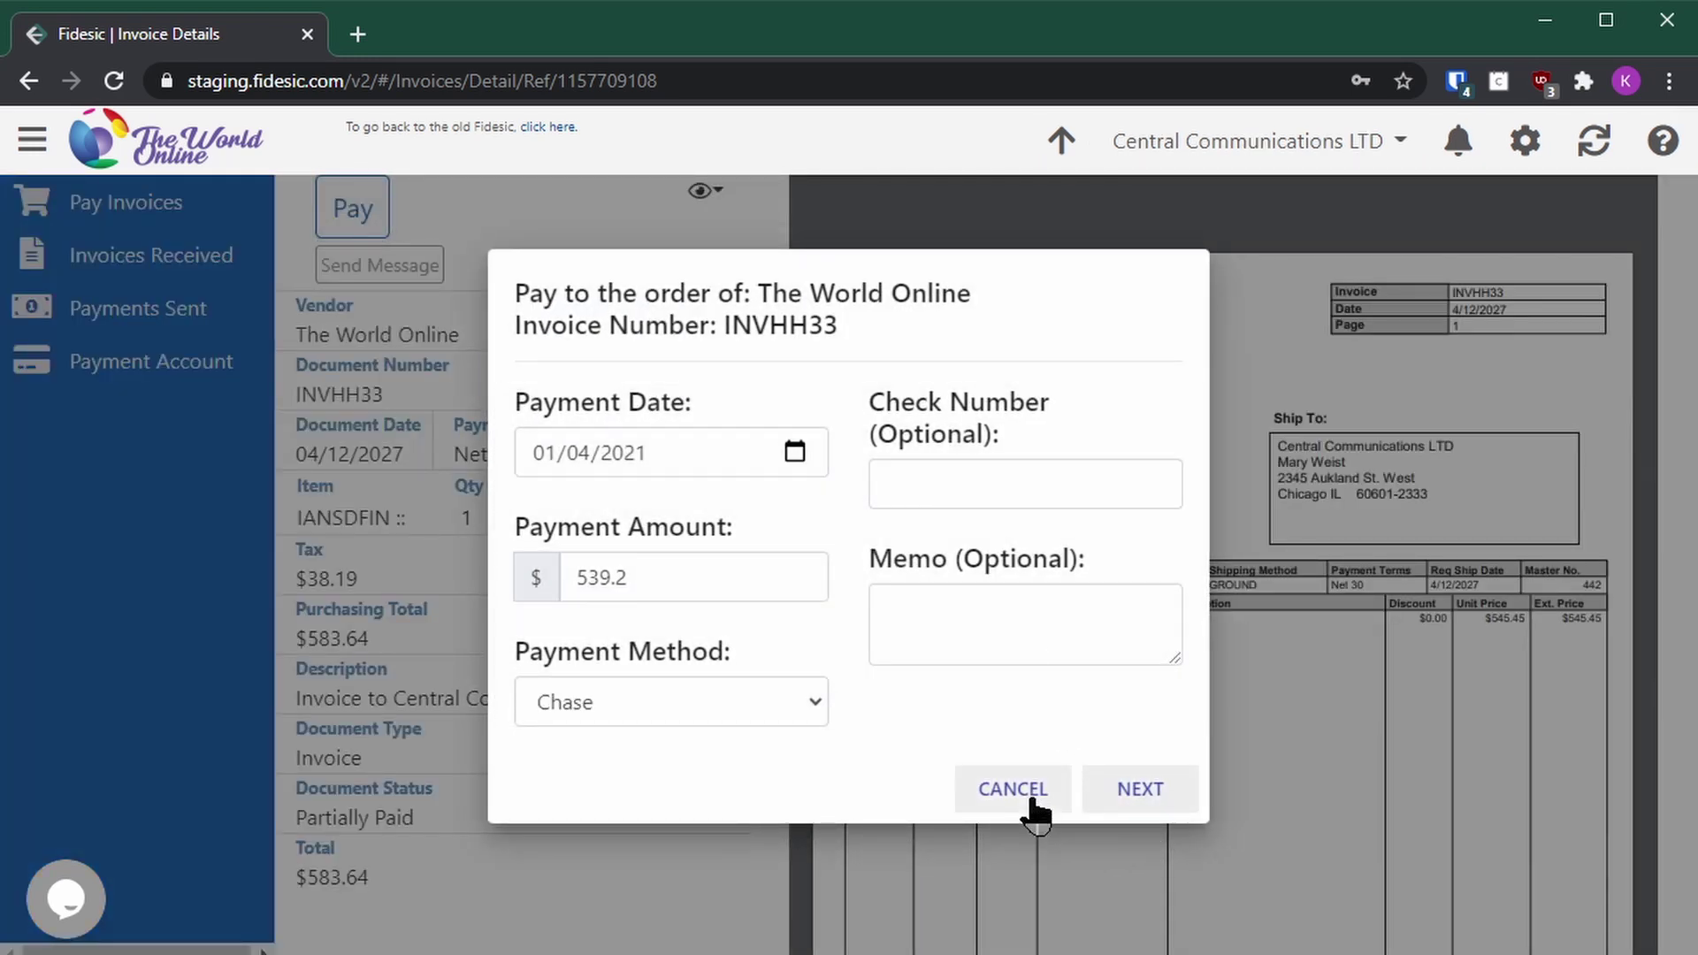
{"action": "left_click", "coordinate": [1031, 800]}
{"action": "left_click", "coordinate": [67, 204]}
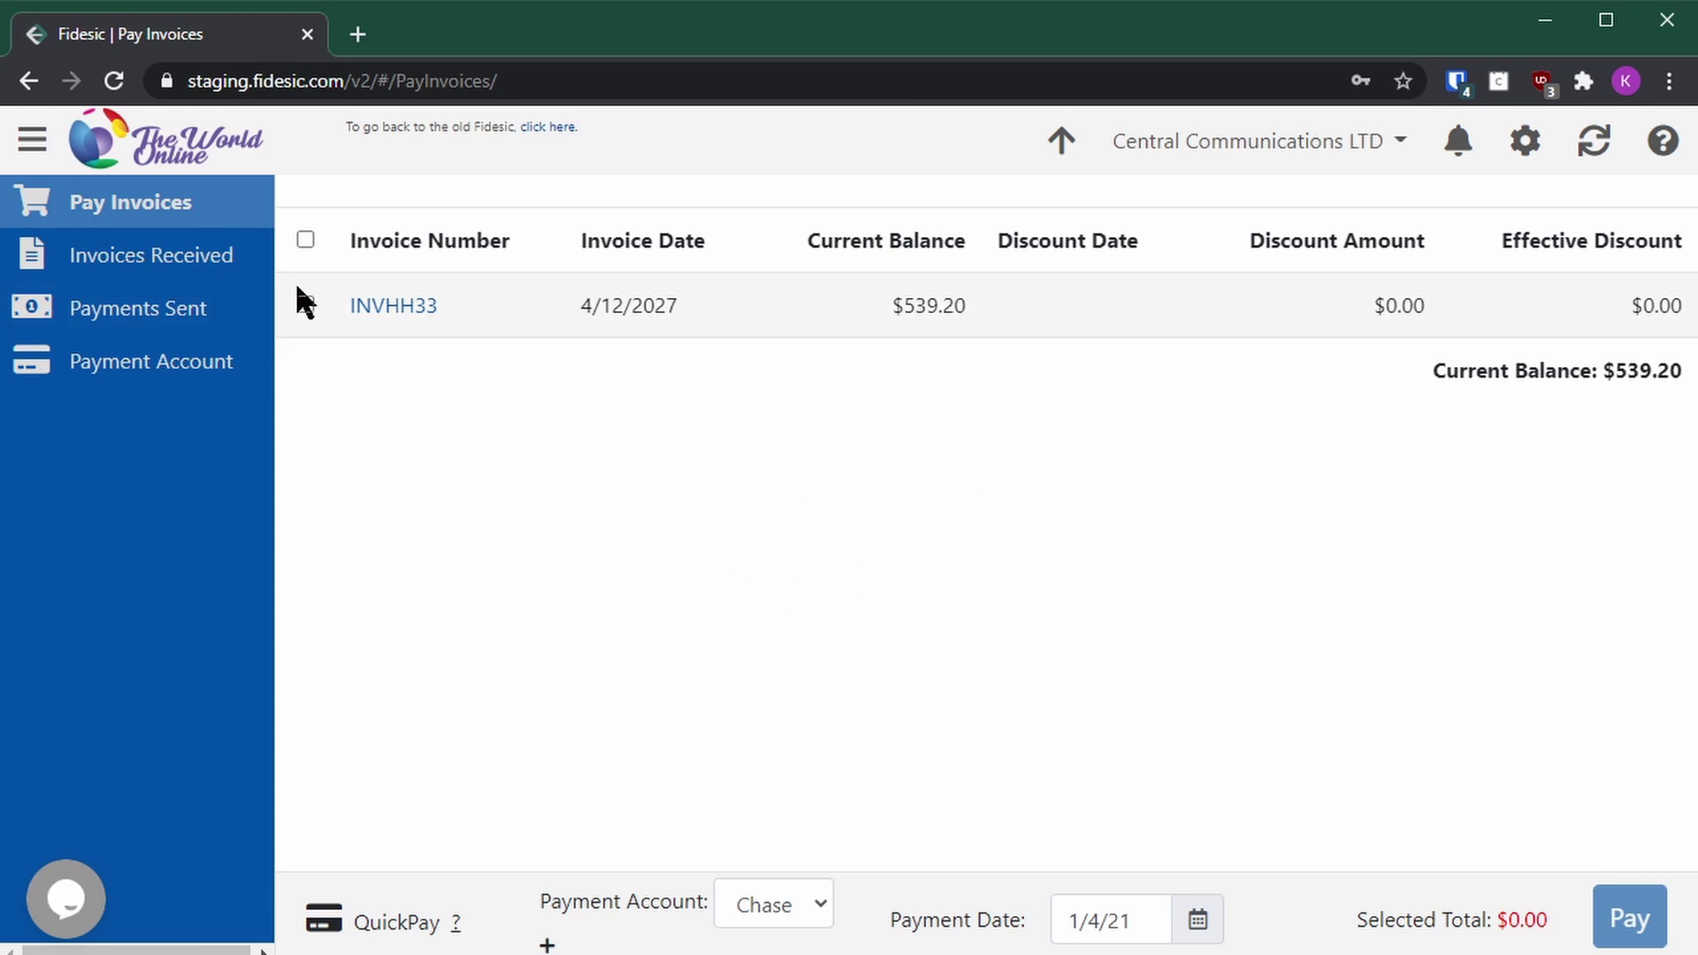
{"action": "left_click", "coordinate": [305, 303]}
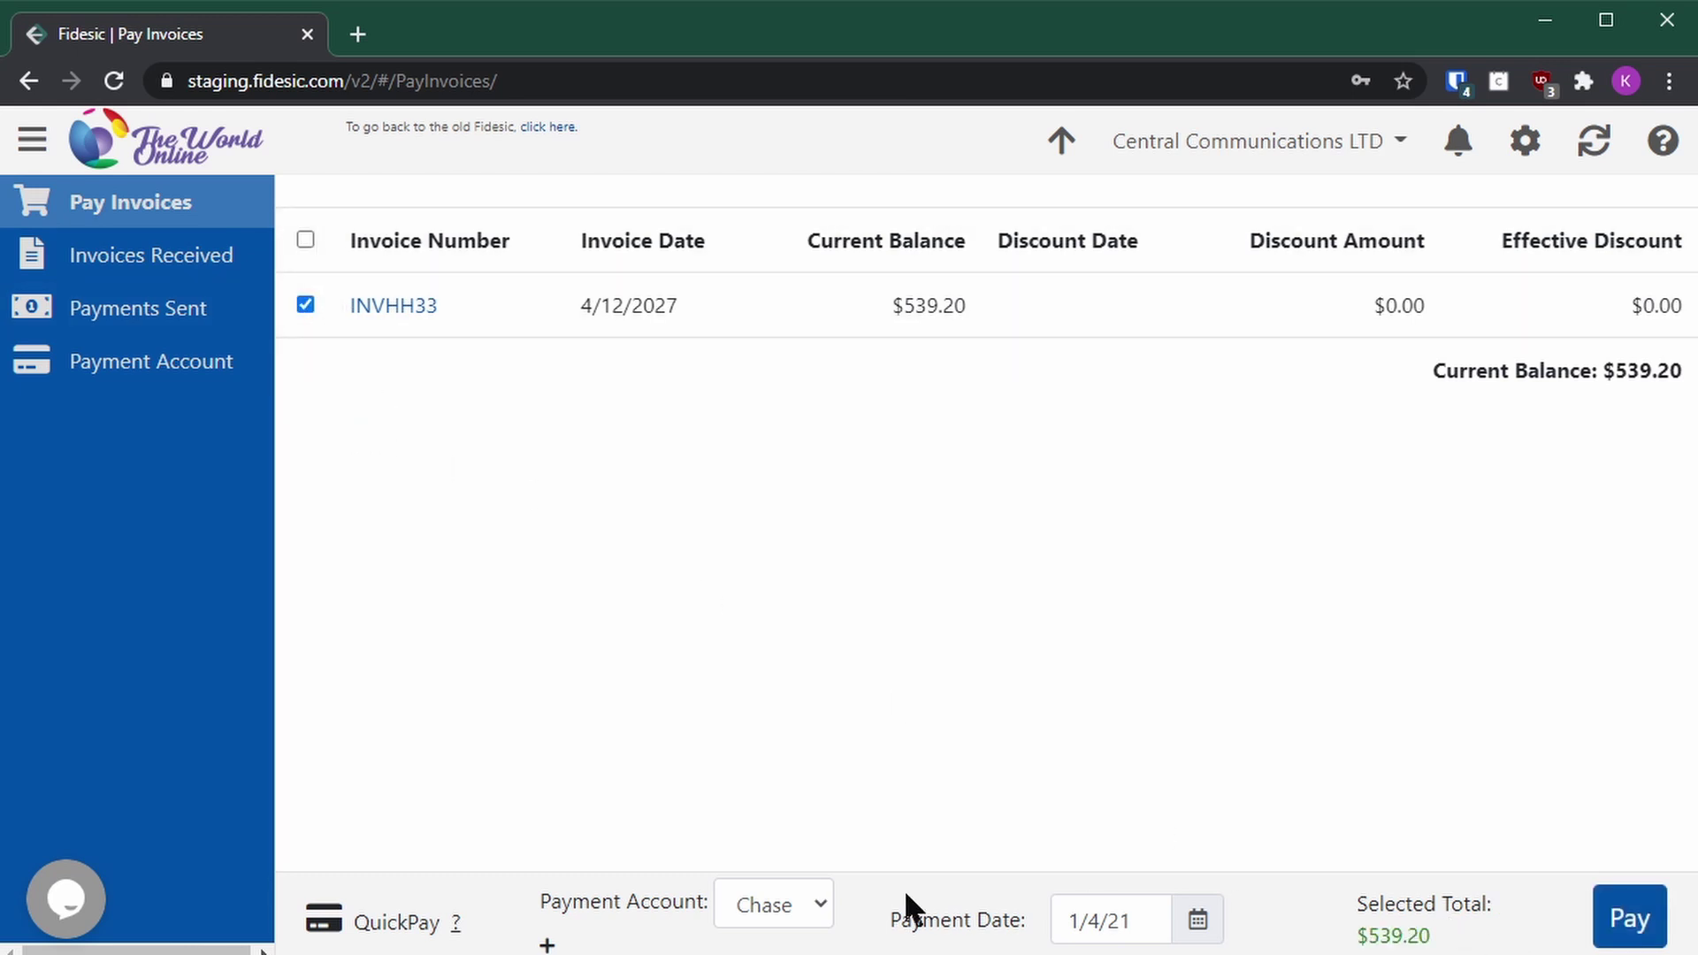
{"action": "left_click", "coordinate": [796, 916]}
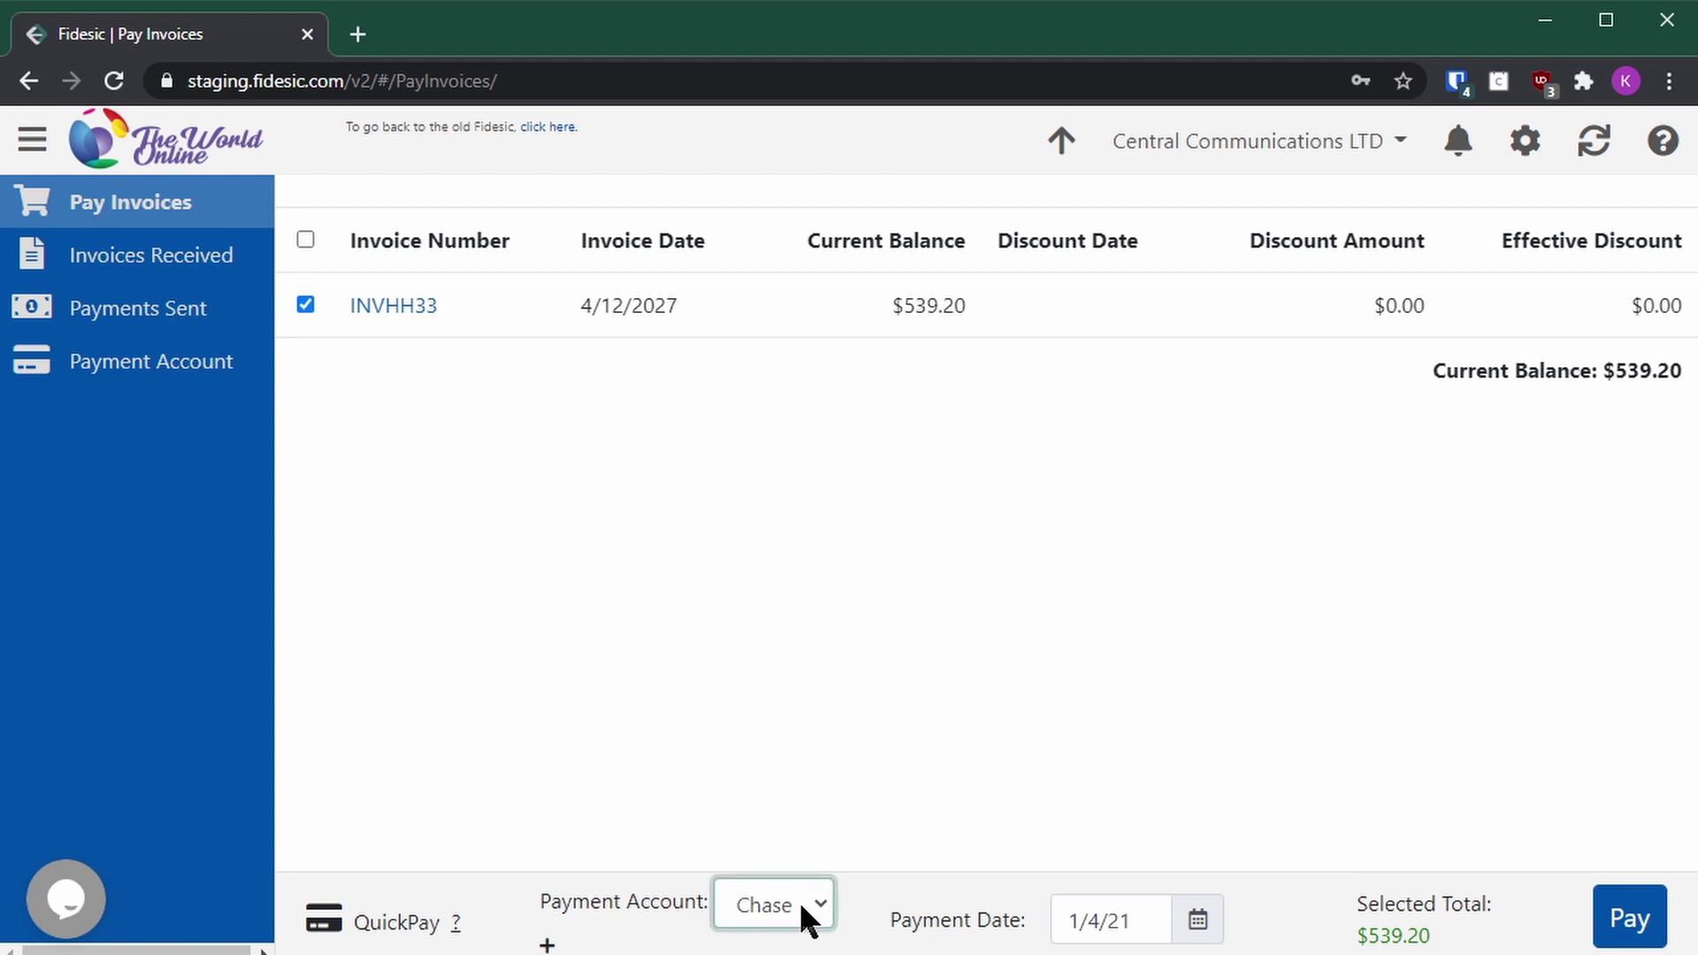
{"action": "left_click", "coordinate": [1625, 922]}
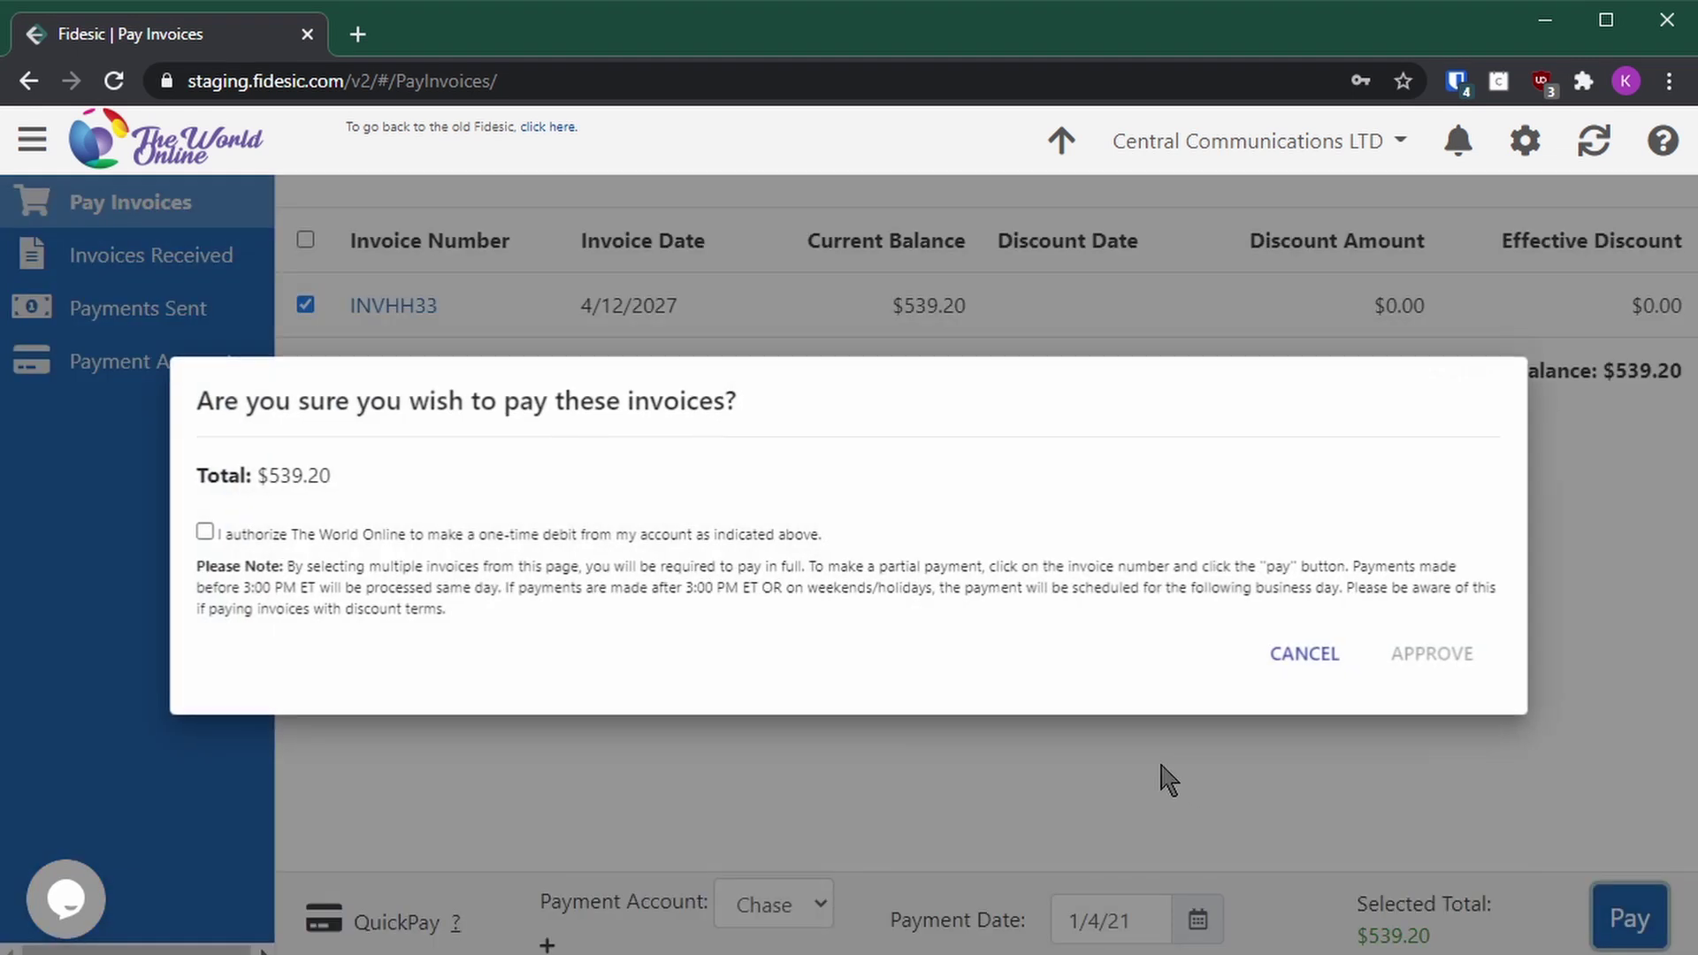
{"action": "left_click", "coordinate": [261, 539]}
{"action": "left_click", "coordinate": [1402, 655]}
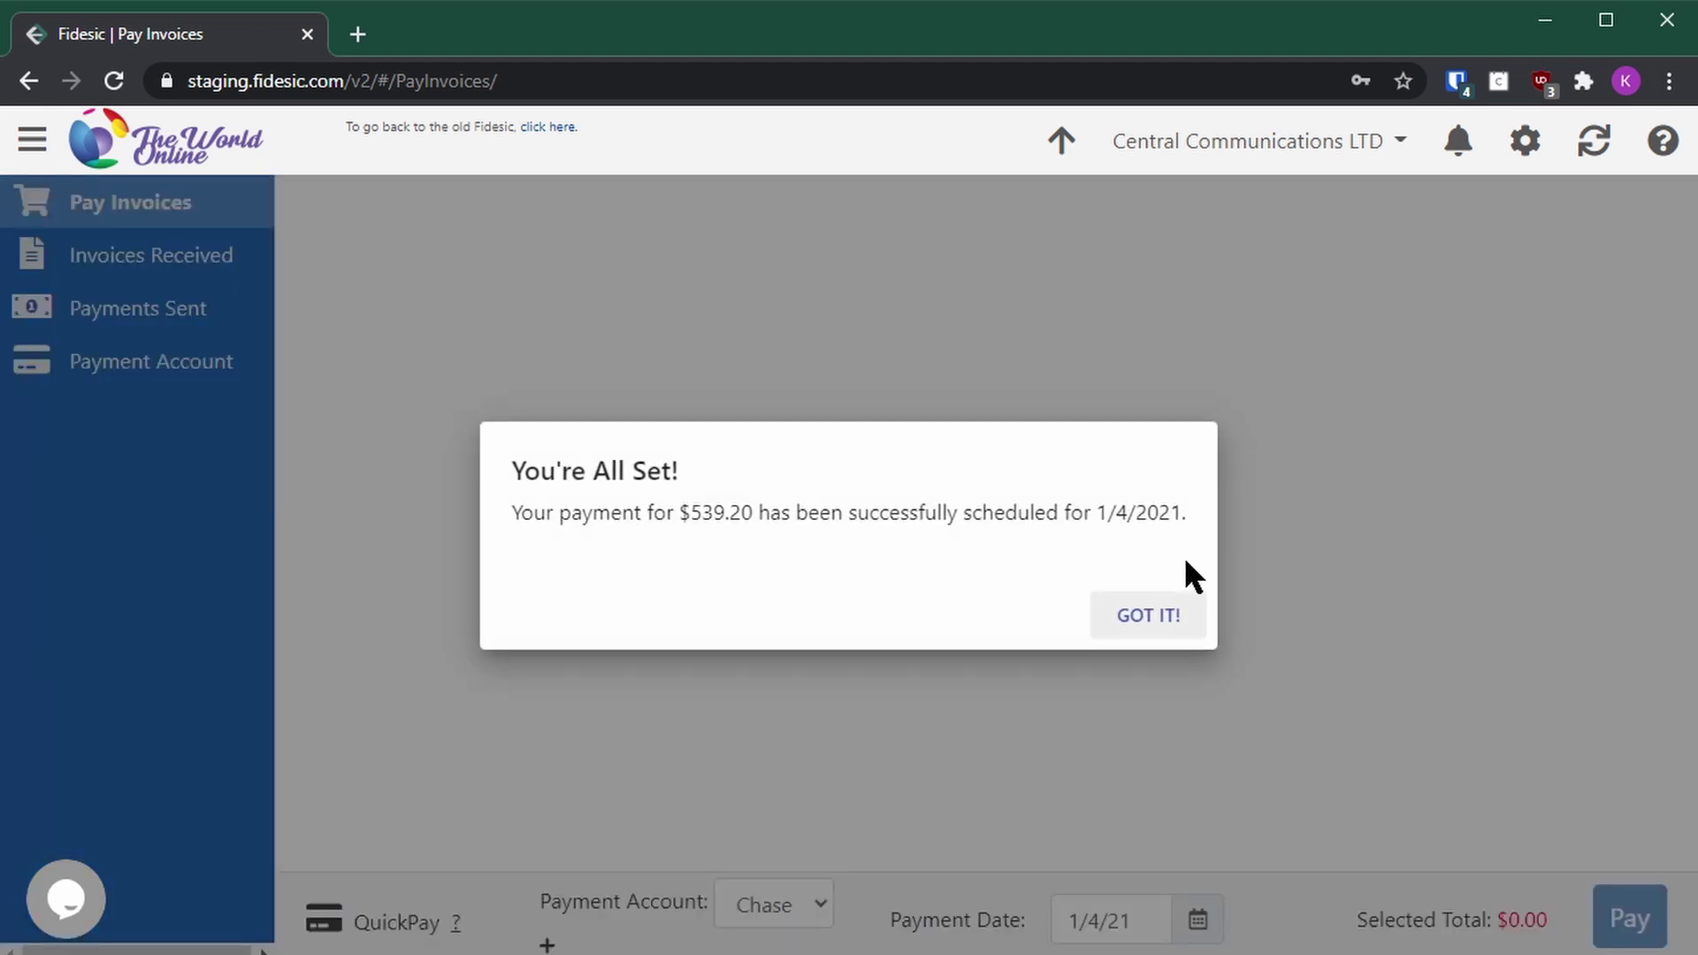
{"action": "left_click", "coordinate": [1169, 616]}
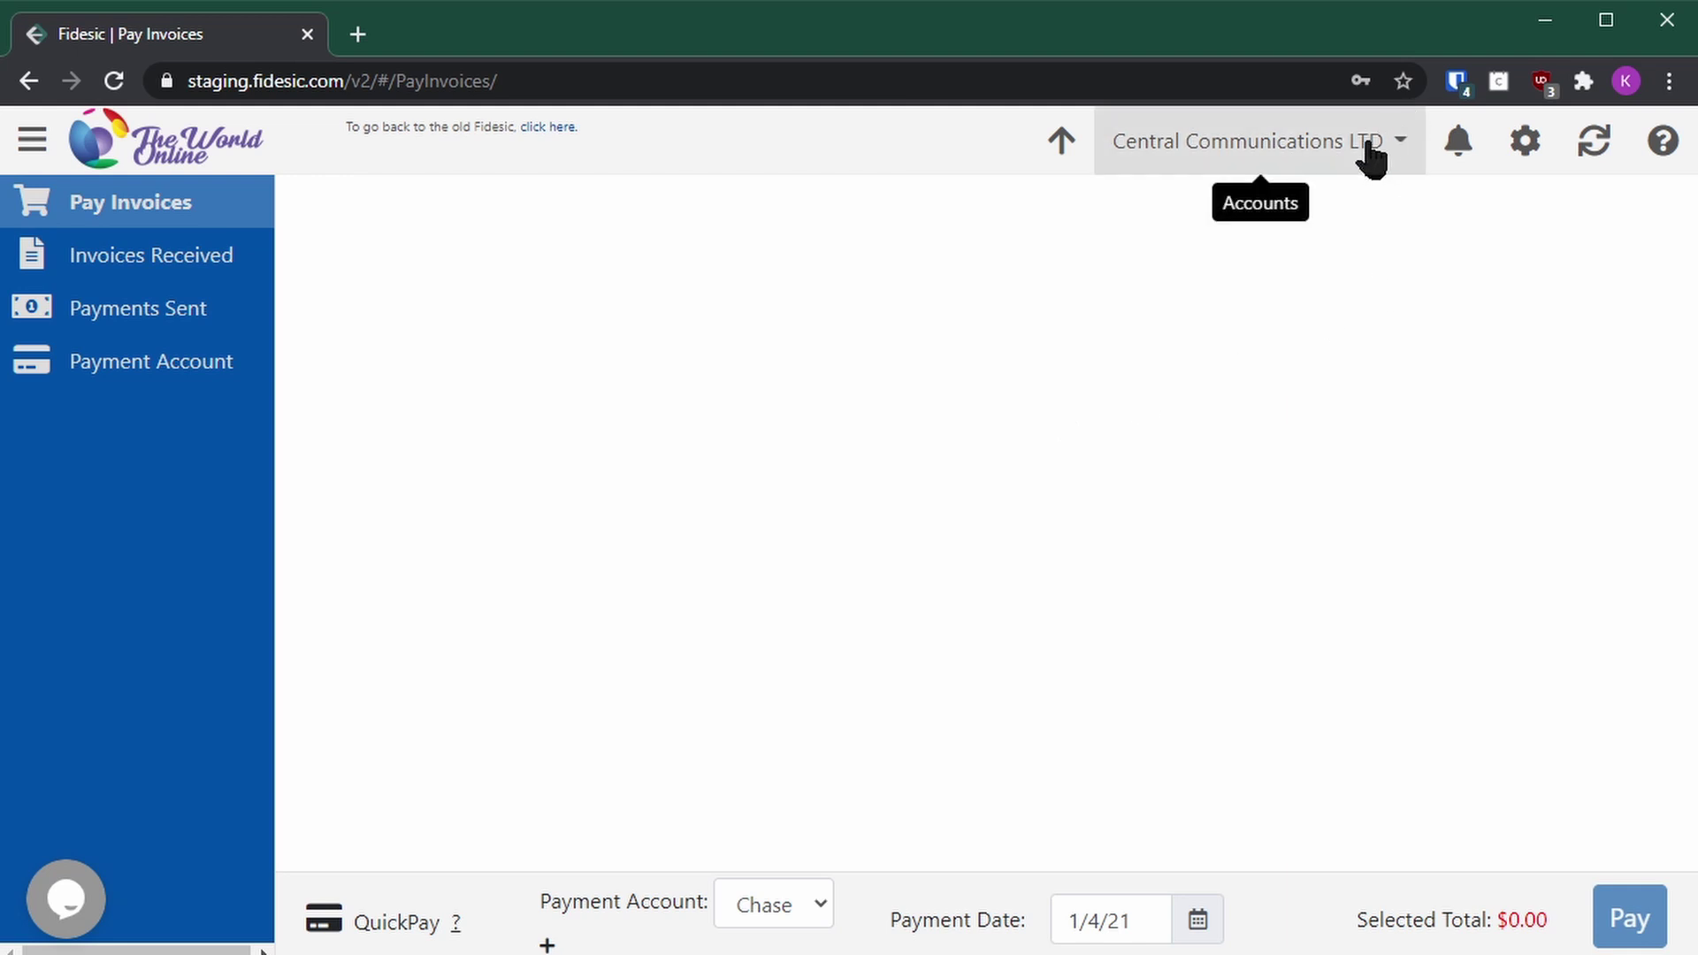
{"action": "left_click", "coordinate": [1314, 159]}
Step: Log out of the customer account and log back in with the vendor email
{"action": "left_click", "coordinate": [1267, 579]}
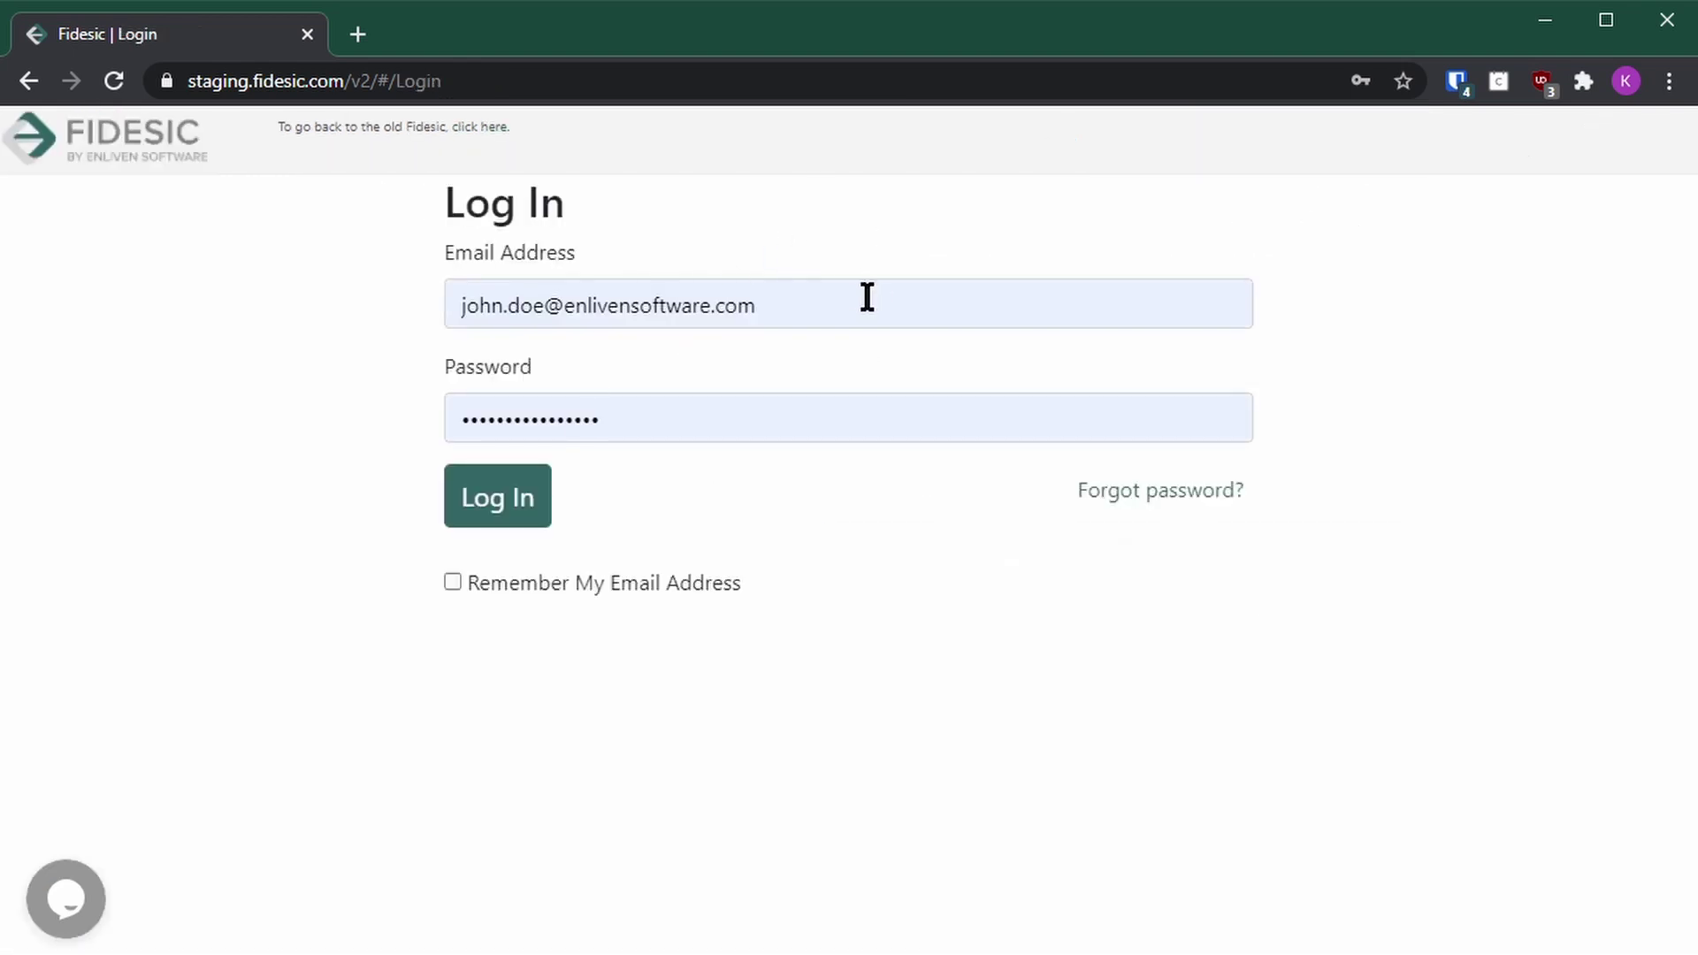
{"action": "left_click", "coordinate": [921, 310]}
{"action": "key", "text": "ctrl+a"}
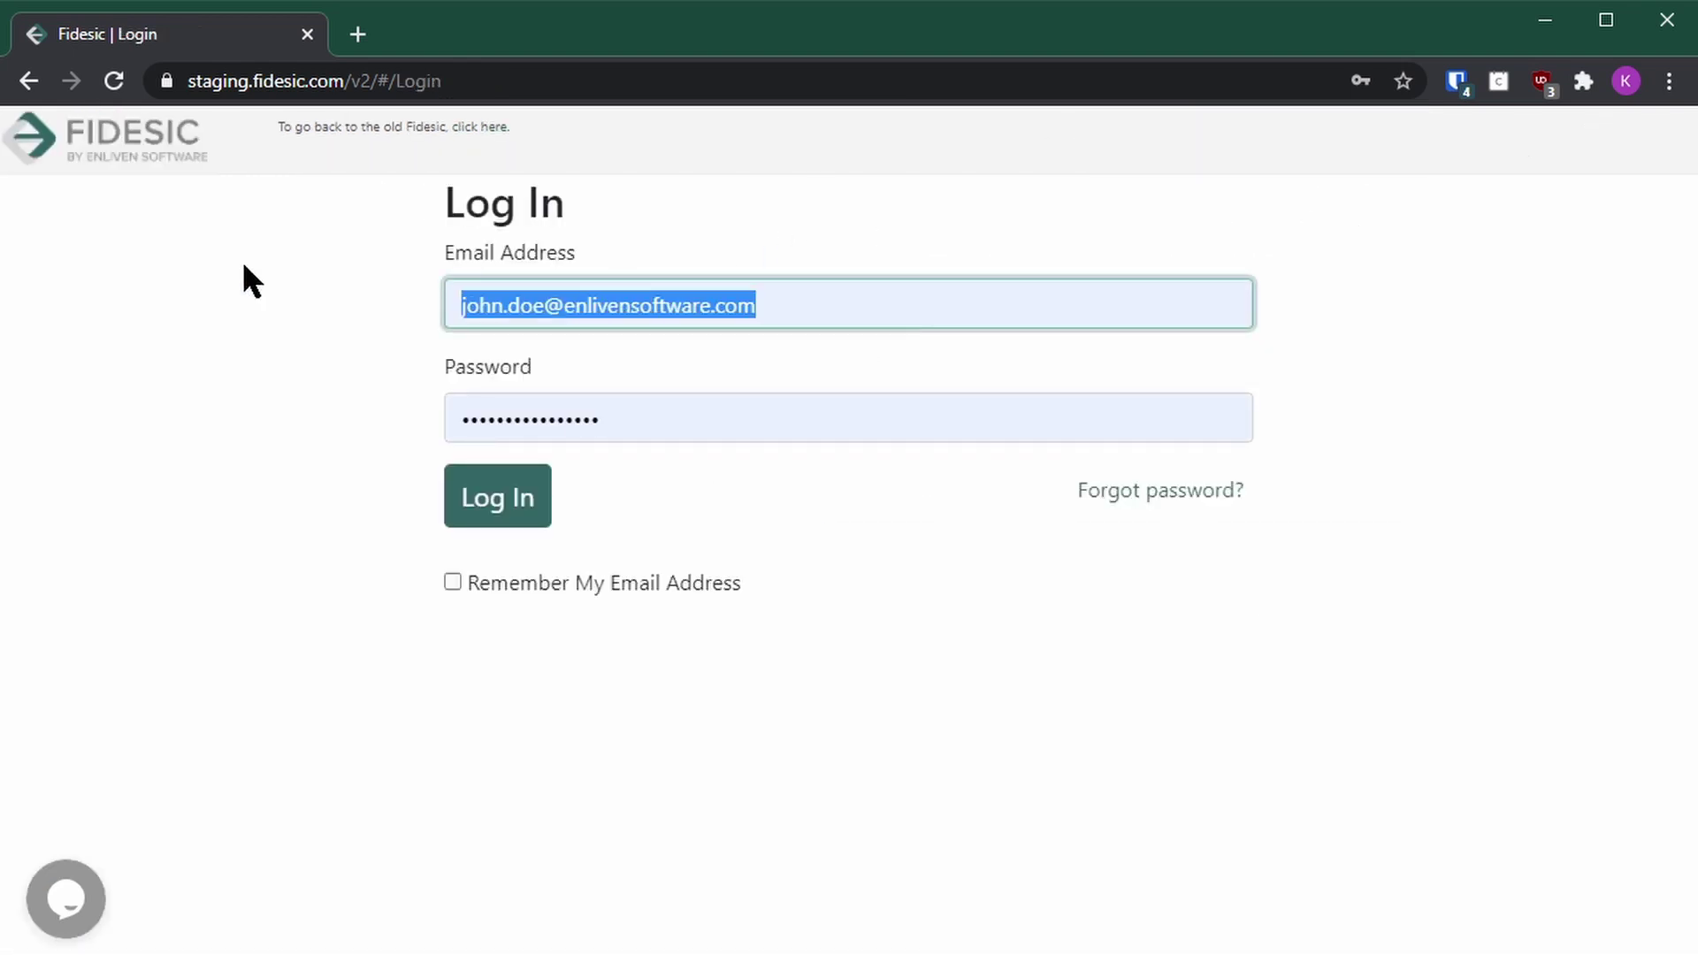
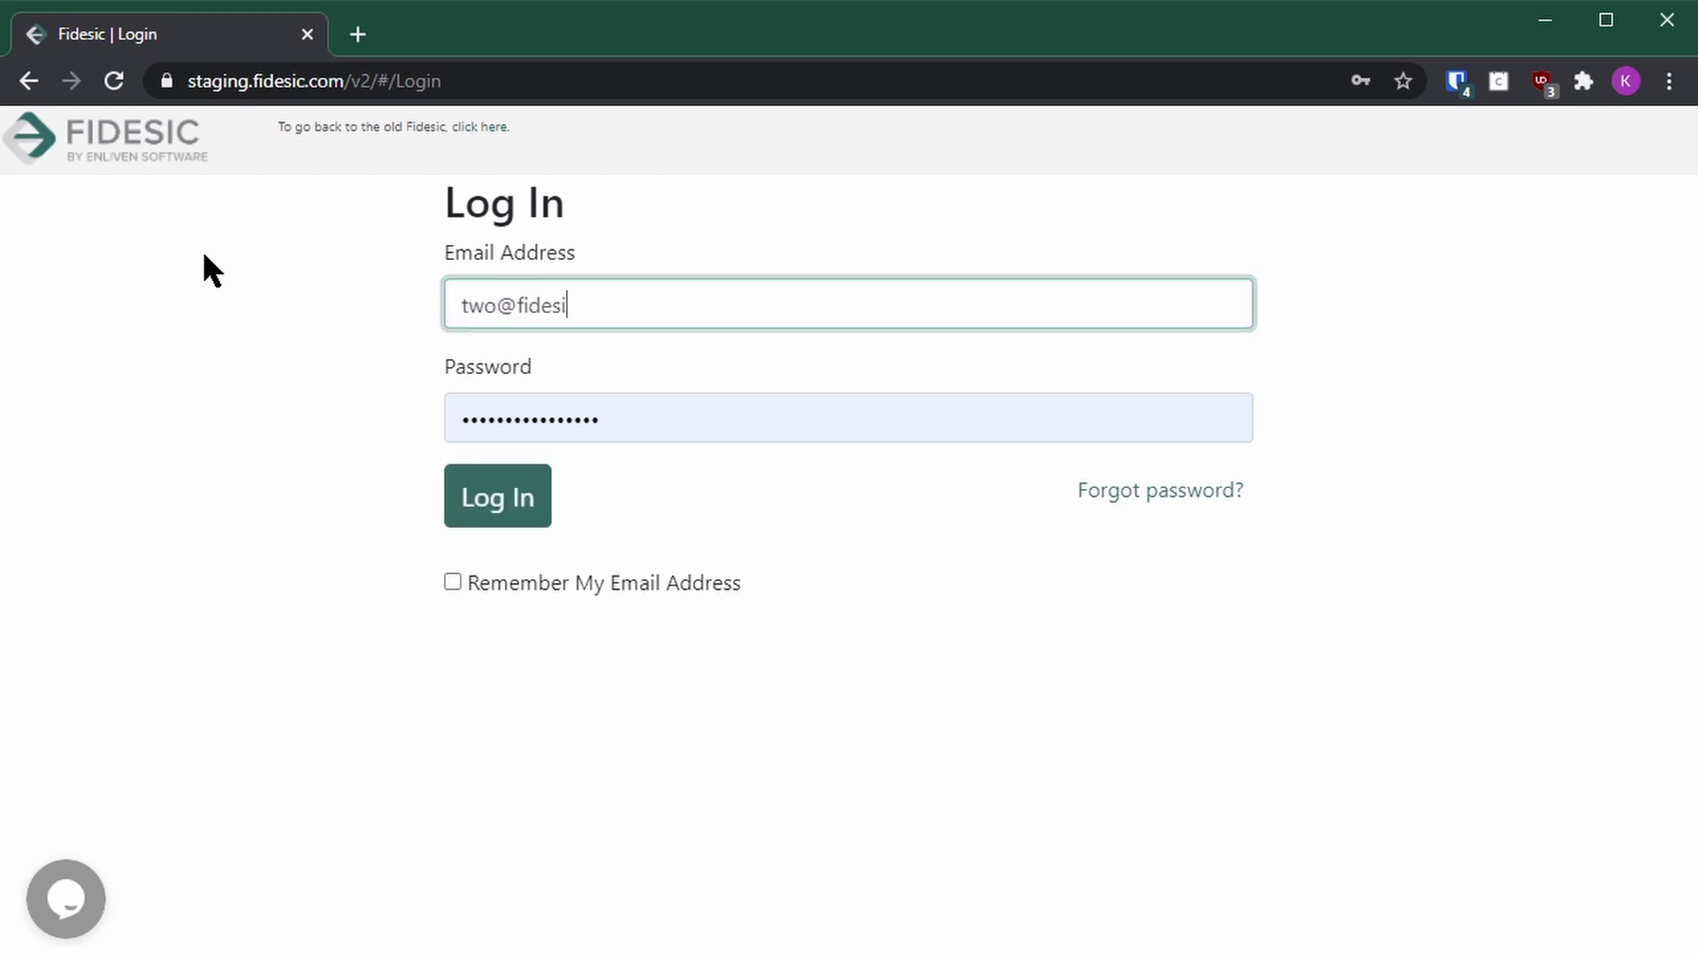
{"action": "key", "text": "Return"}
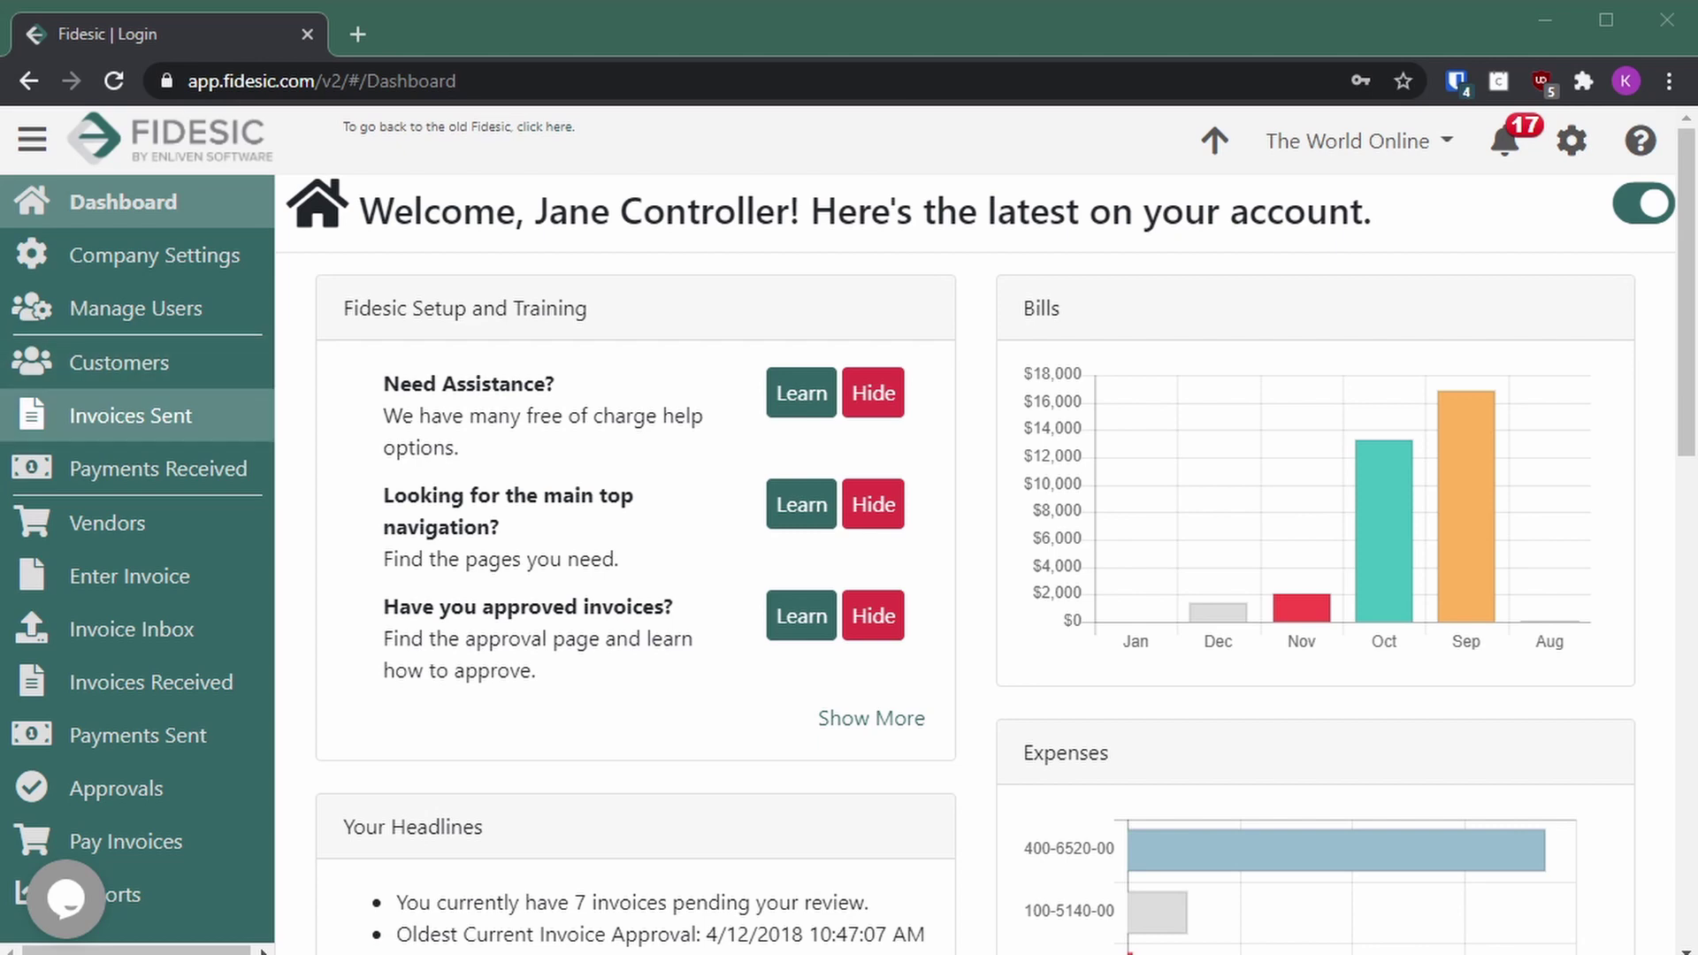
Step: Search customers by name for 'central' and open Central Communications LTD
{"action": "left_click", "coordinate": [120, 363]}
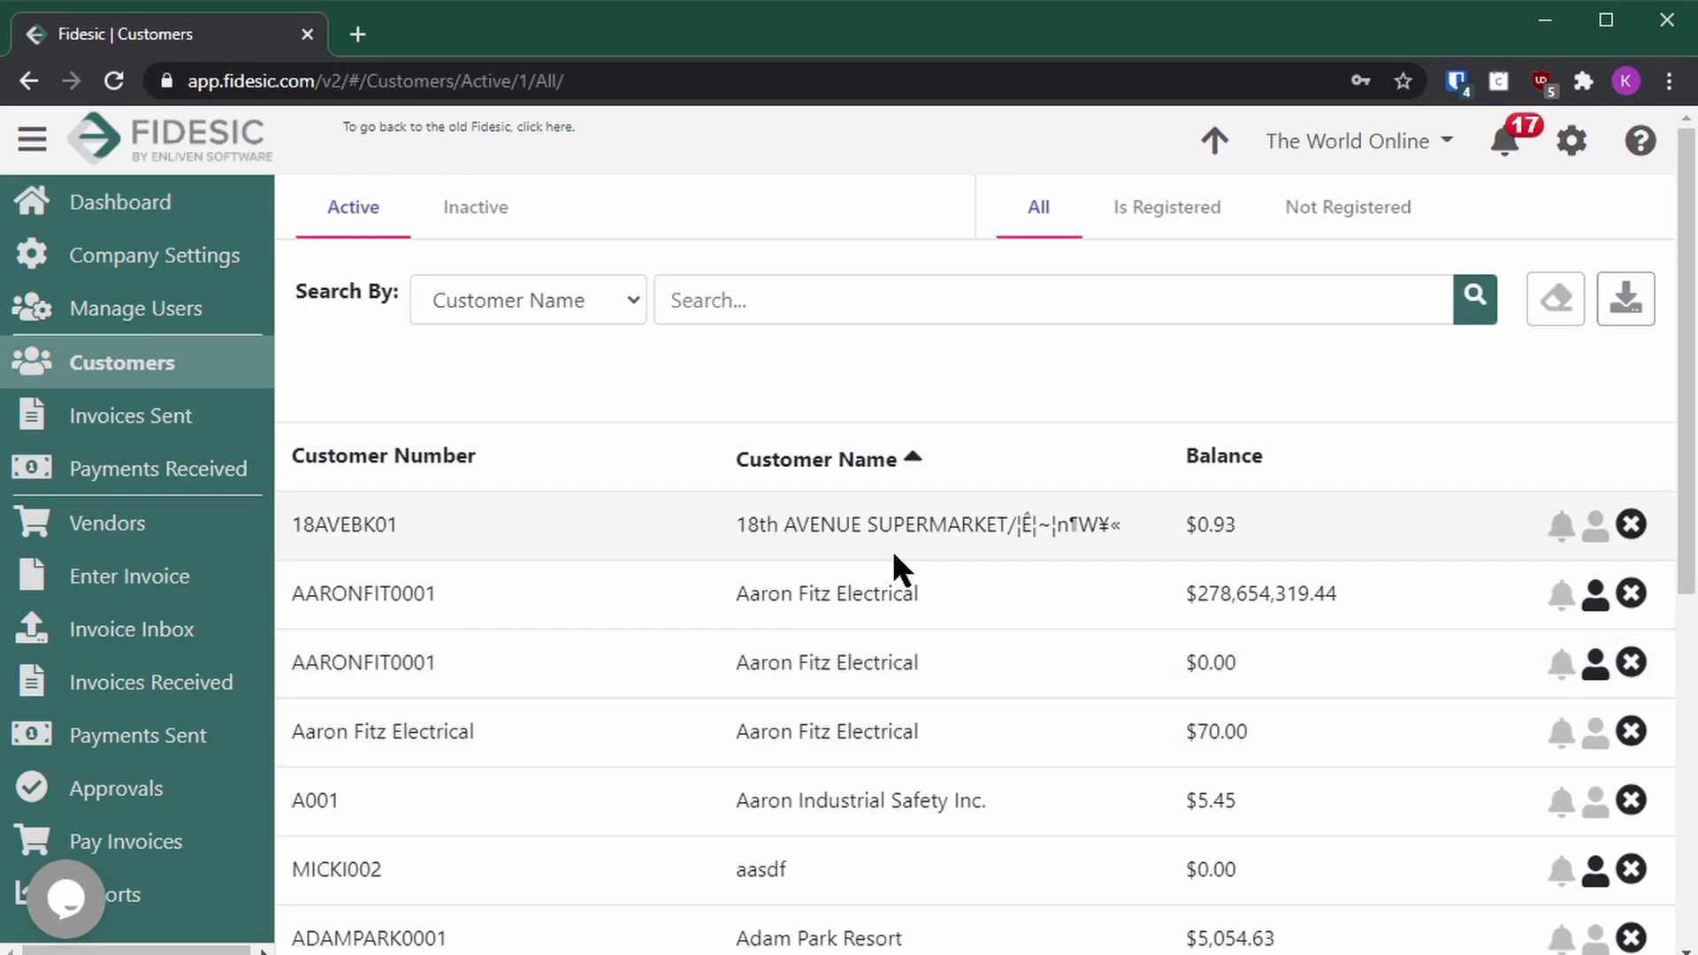
{"action": "scroll", "coordinate": [1064, 686], "scroll_direction": "down", "scroll_amount": 6}
{"action": "scroll", "coordinate": [1072, 745], "scroll_direction": "up", "scroll_amount": 6}
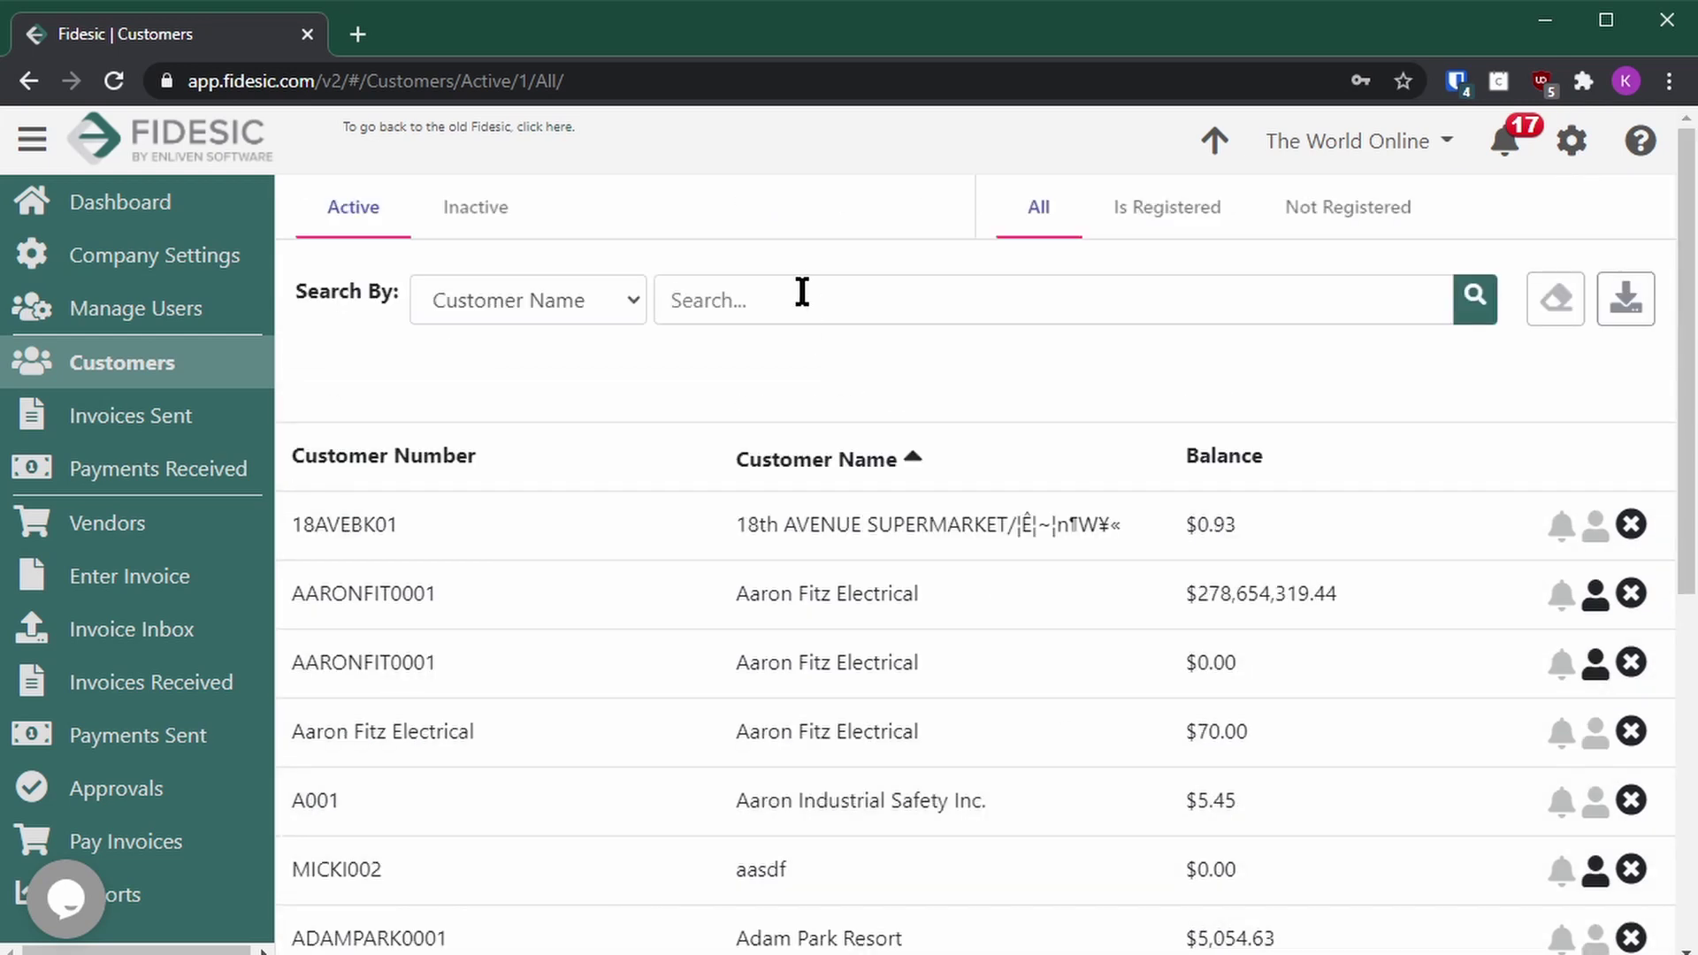
{"action": "left_click", "coordinate": [805, 299]}
{"action": "type", "text": "cent"}
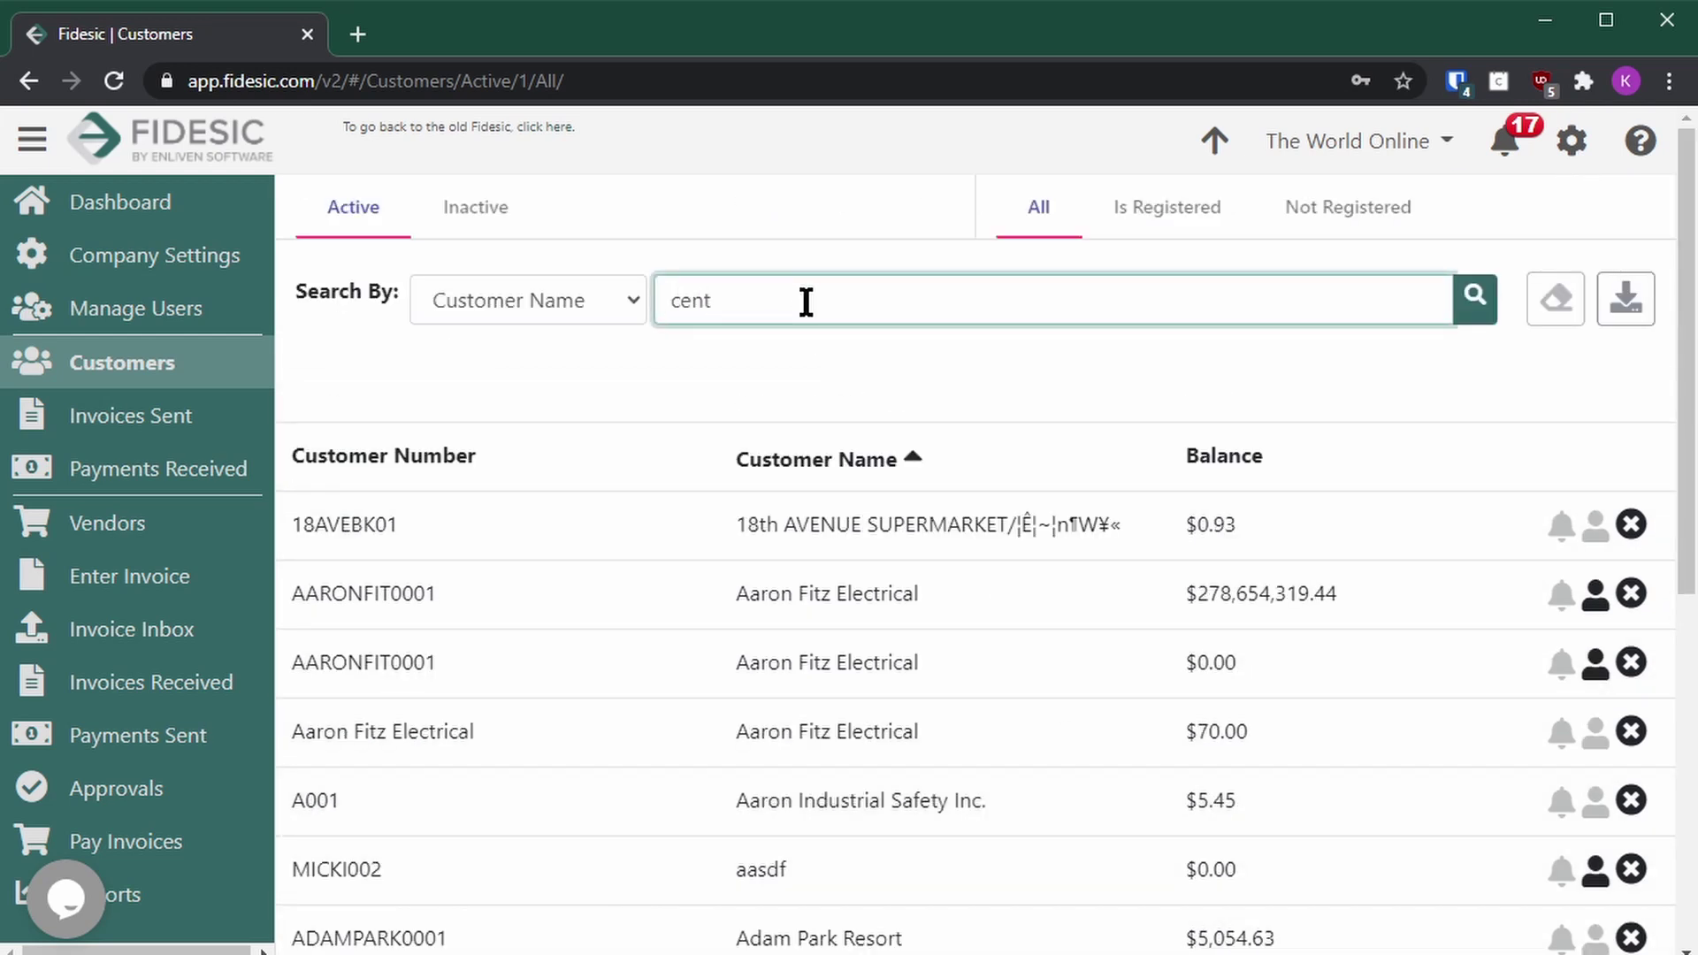
{"action": "key", "text": "BackSpace"}
{"action": "key", "text": "BackSpace"}
{"action": "key", "text": "BackSpace"}
{"action": "key", "text": "BackSpace"}
{"action": "type", "text": "central"}
{"action": "key", "text": "Return"}
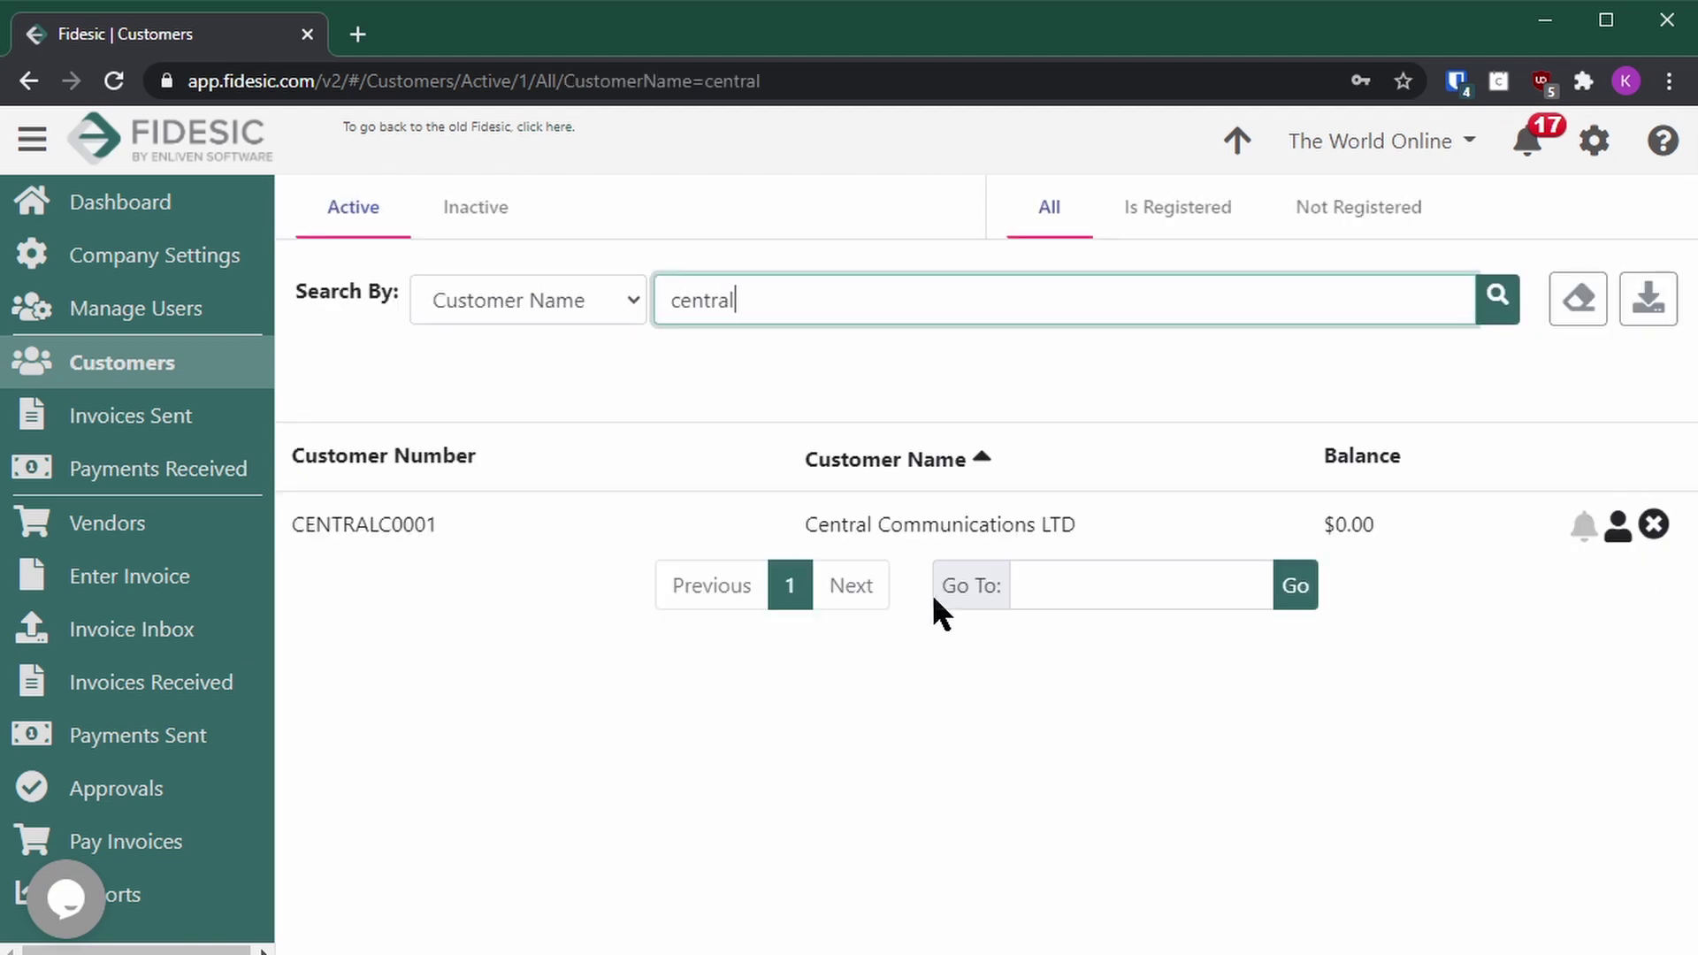
{"action": "left_click", "coordinate": [959, 527]}
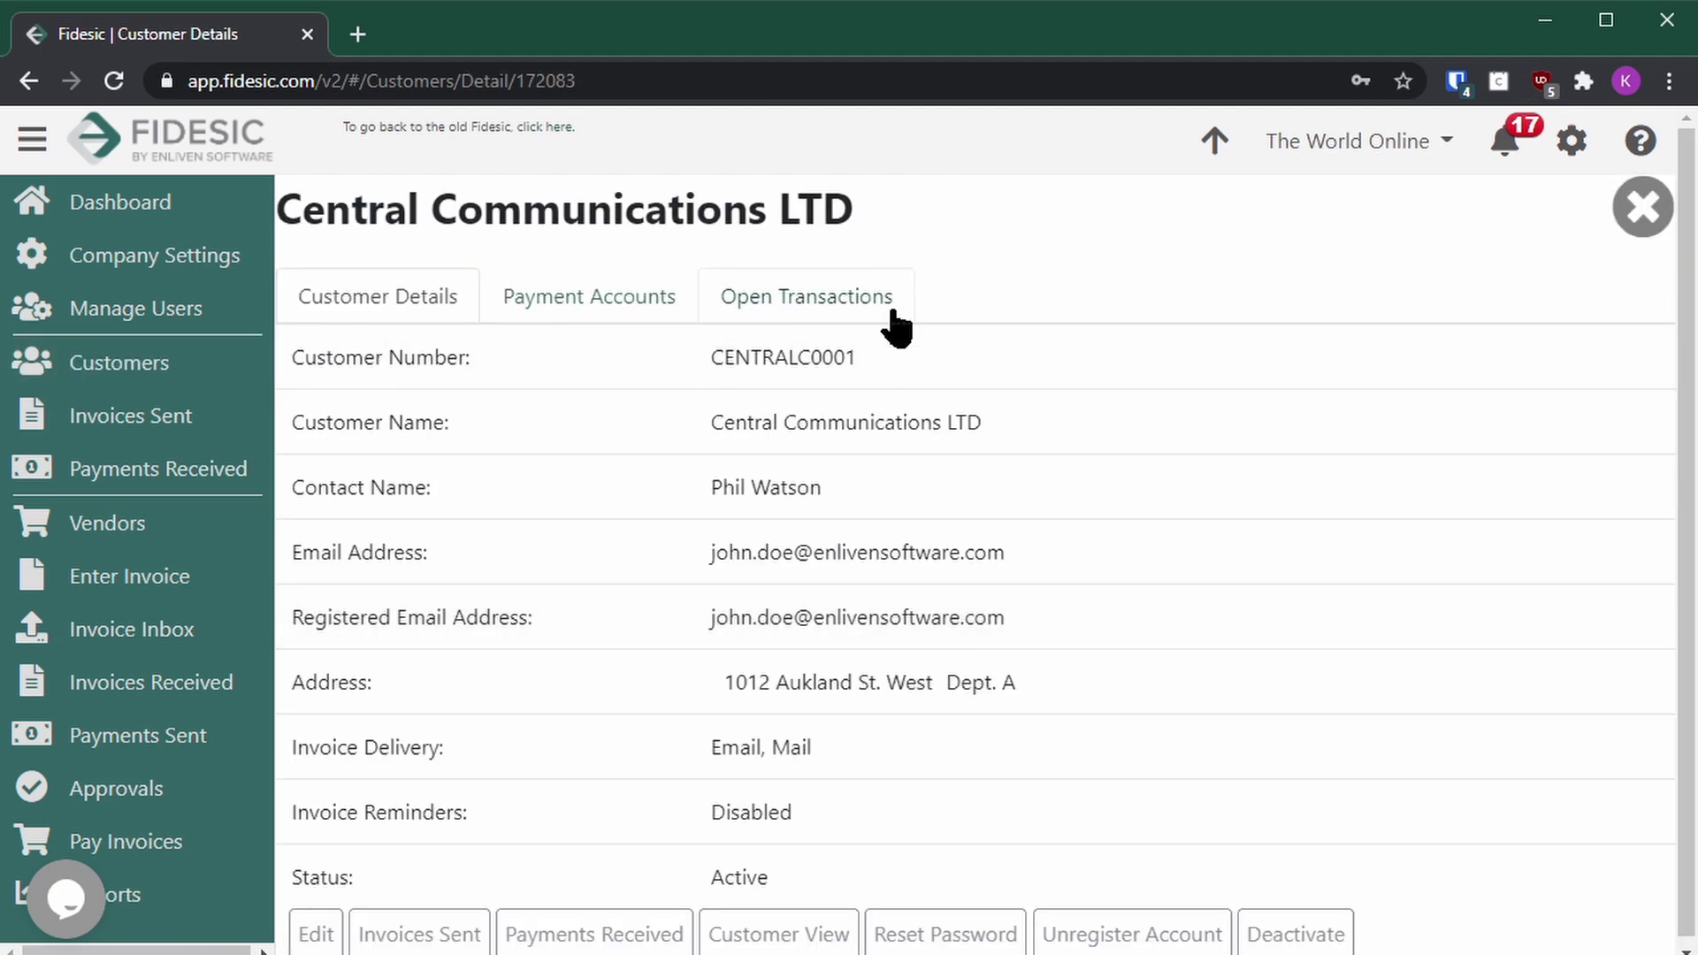
Step: Confirm Central Communications LTD's customer view shows no unpaid invoices, then list Invoices Sent
{"action": "left_click", "coordinate": [894, 311]}
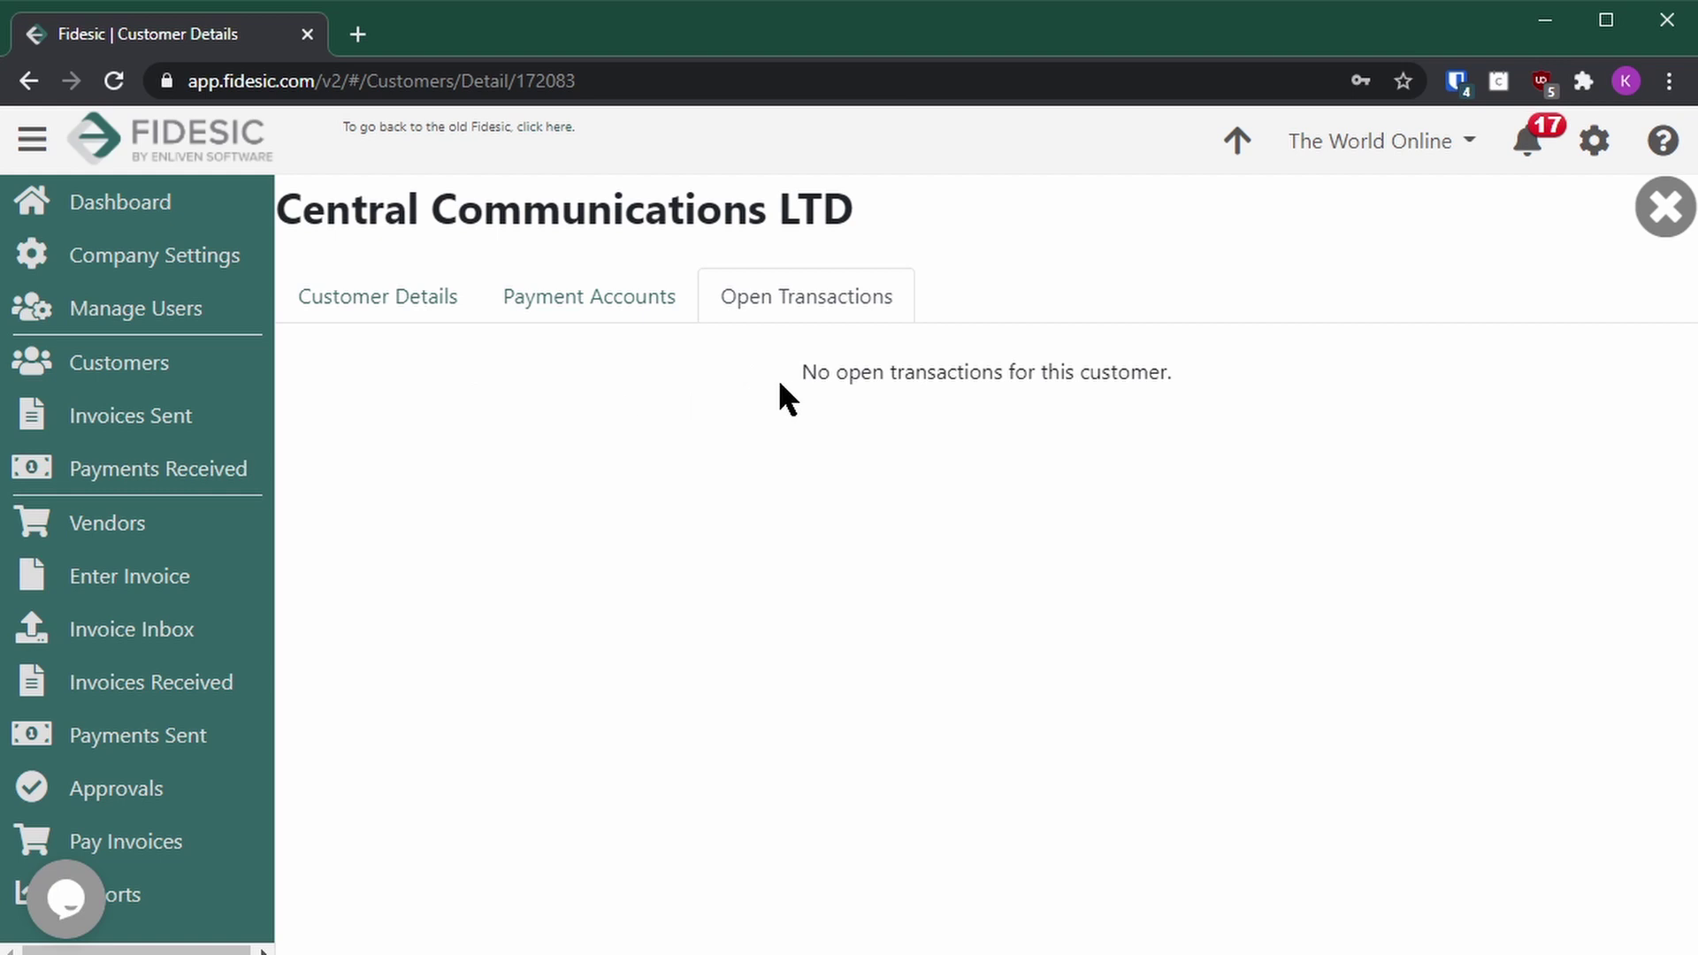
{"action": "left_click", "coordinate": [435, 304]}
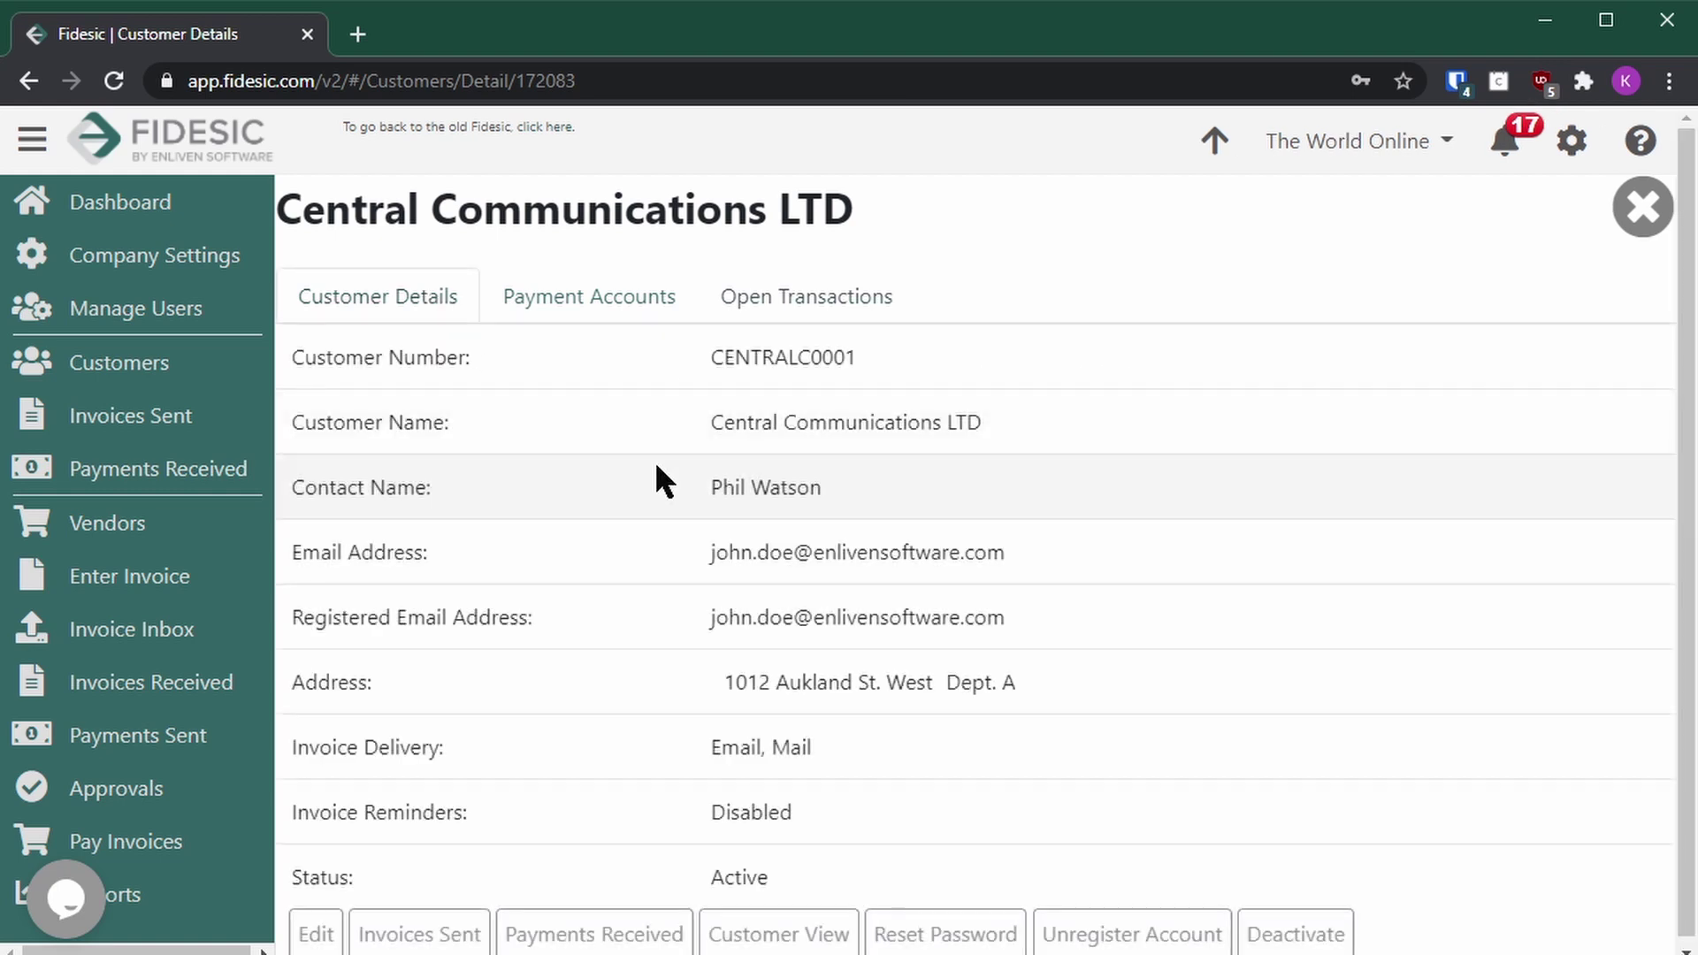
{"action": "mouse_move", "coordinate": [909, 554]}
{"action": "scroll", "coordinate": [934, 573], "scroll_direction": "down", "scroll_amount": 1}
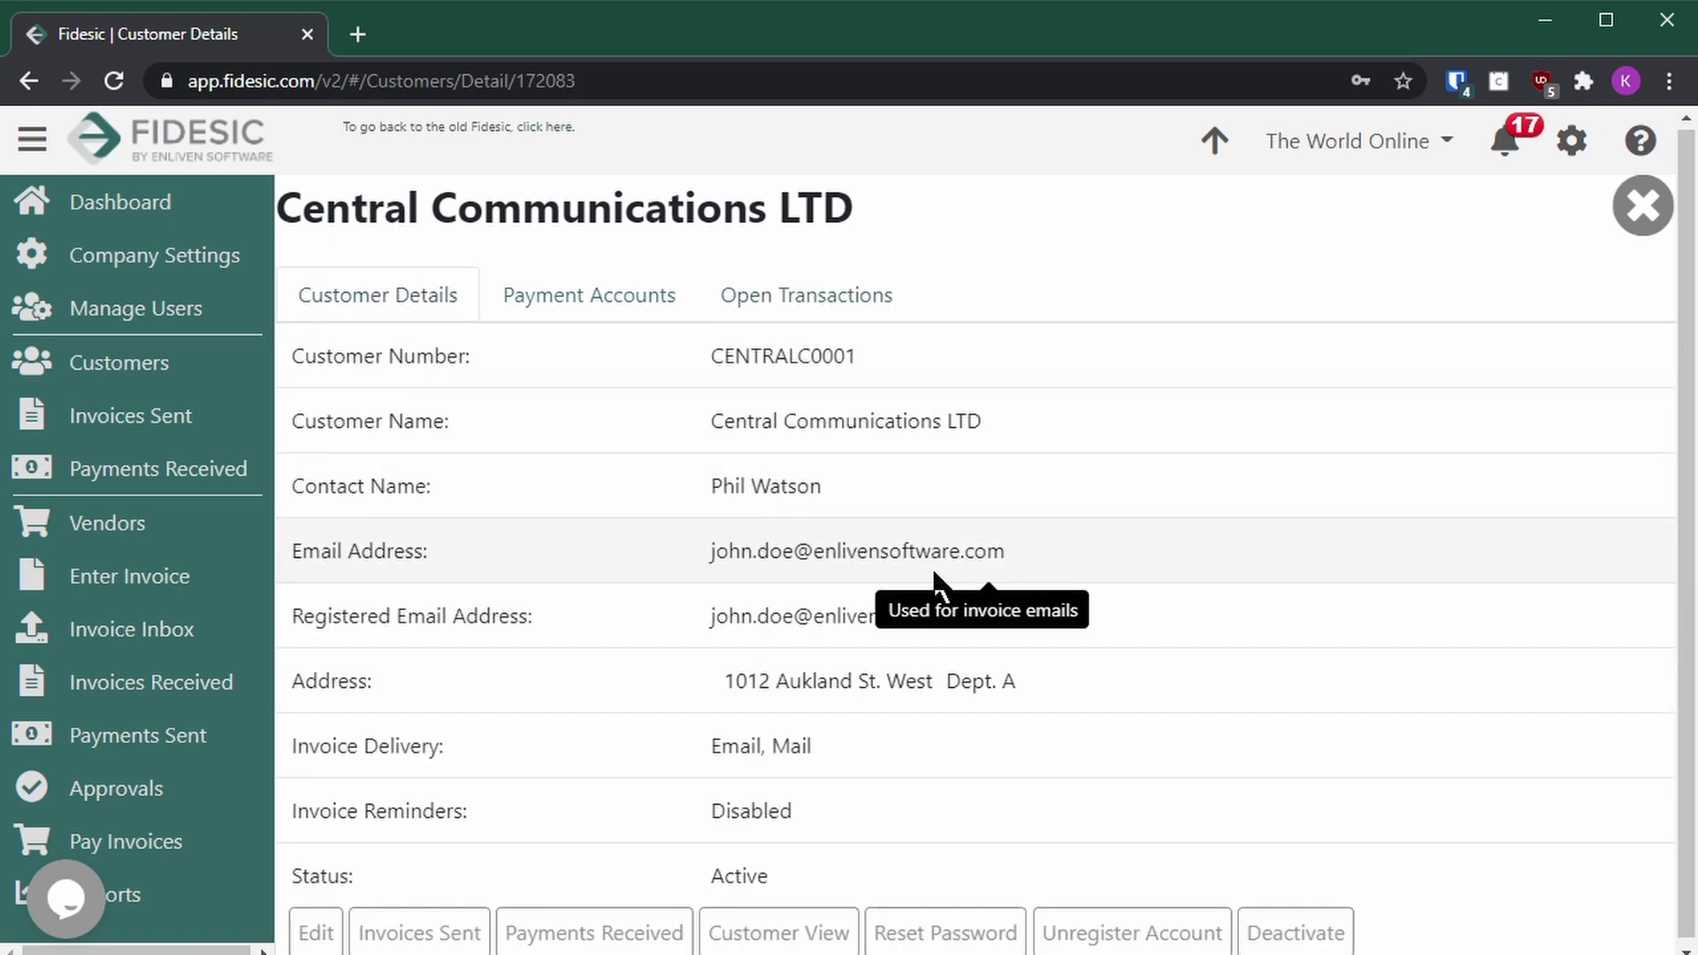
{"action": "left_click", "coordinate": [812, 934]}
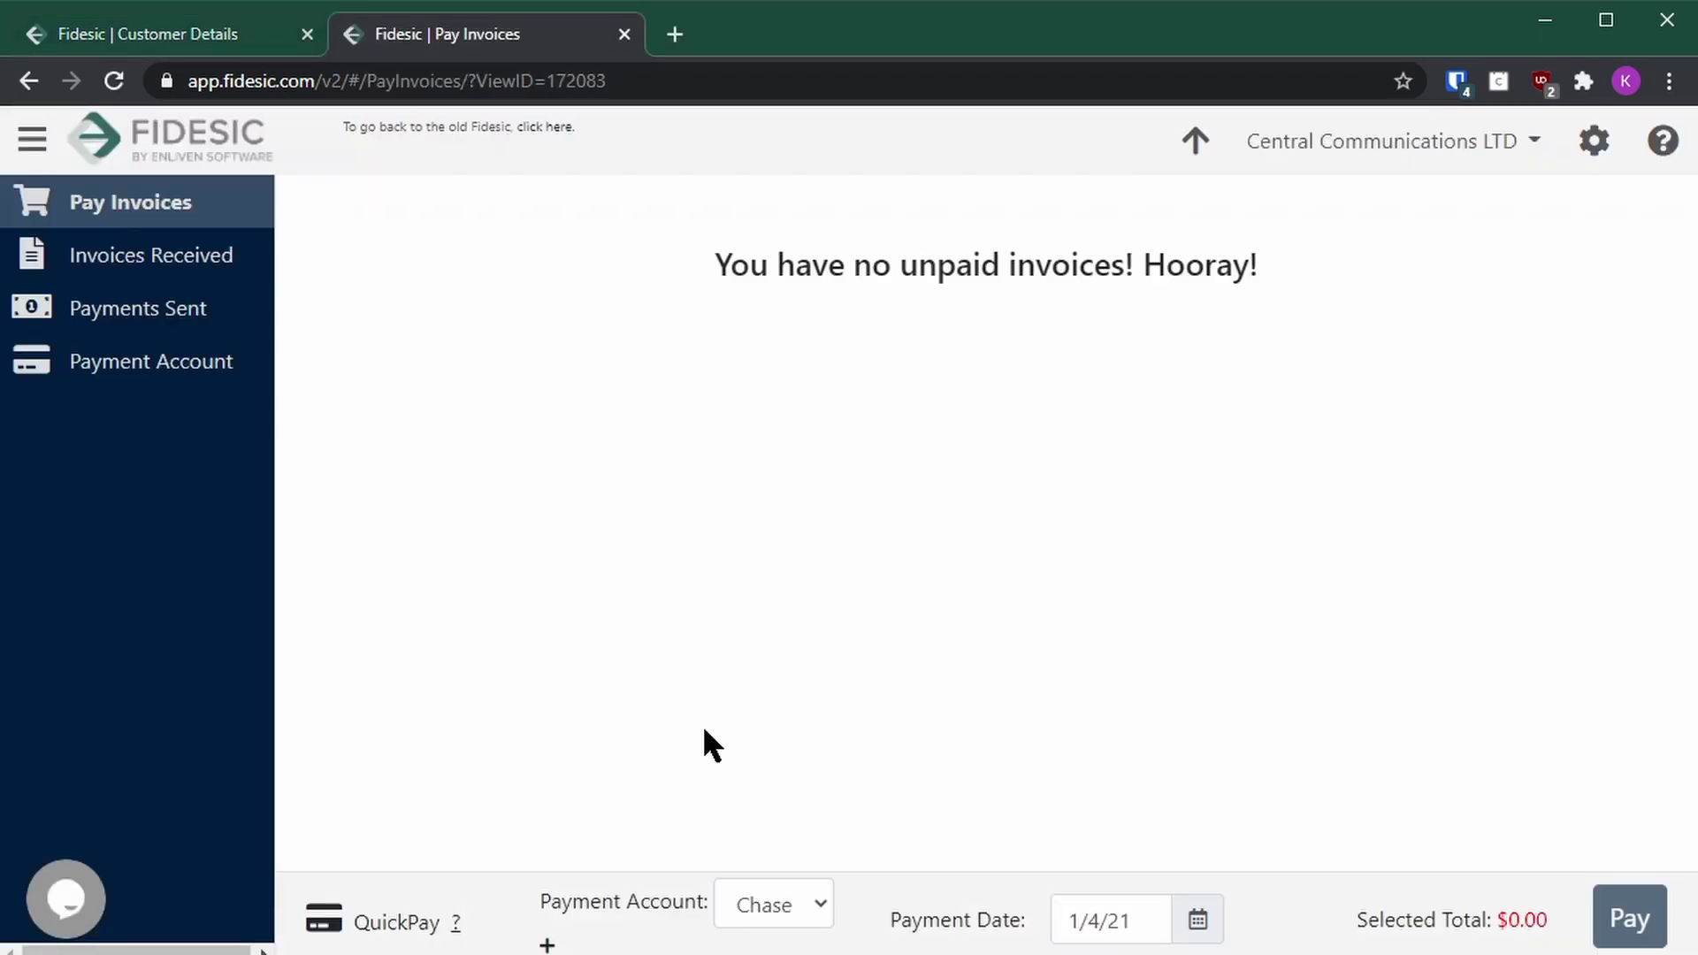
{"action": "left_click", "coordinate": [624, 35]}
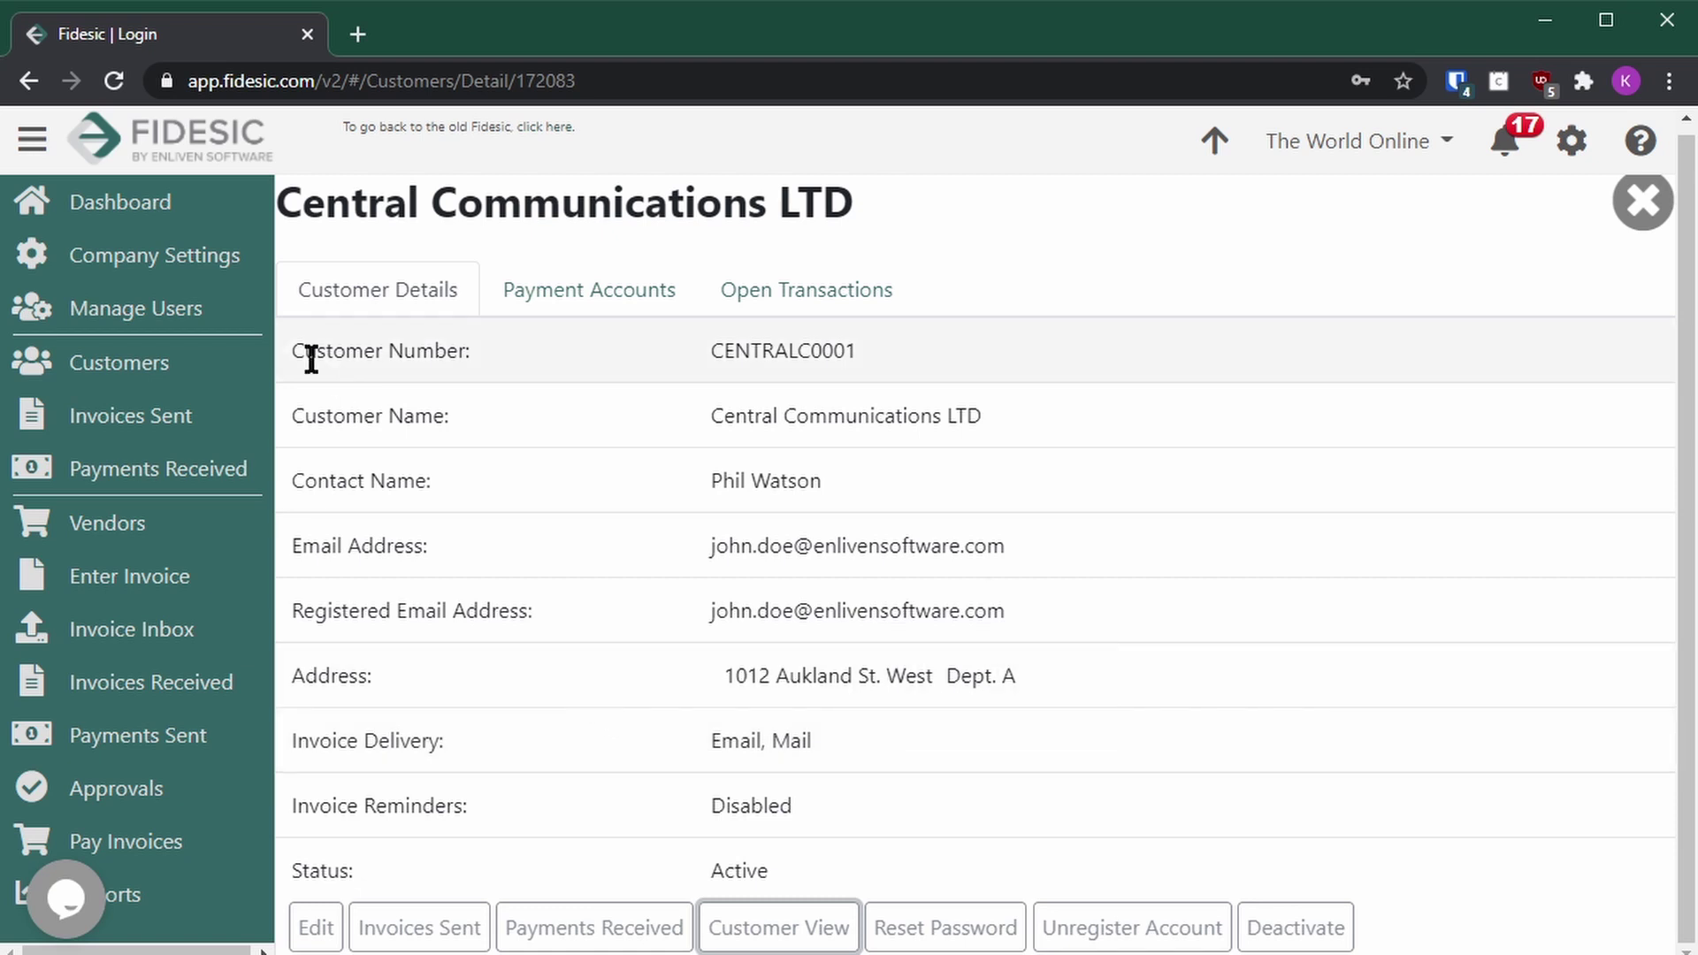
{"action": "left_click", "coordinate": [214, 432]}
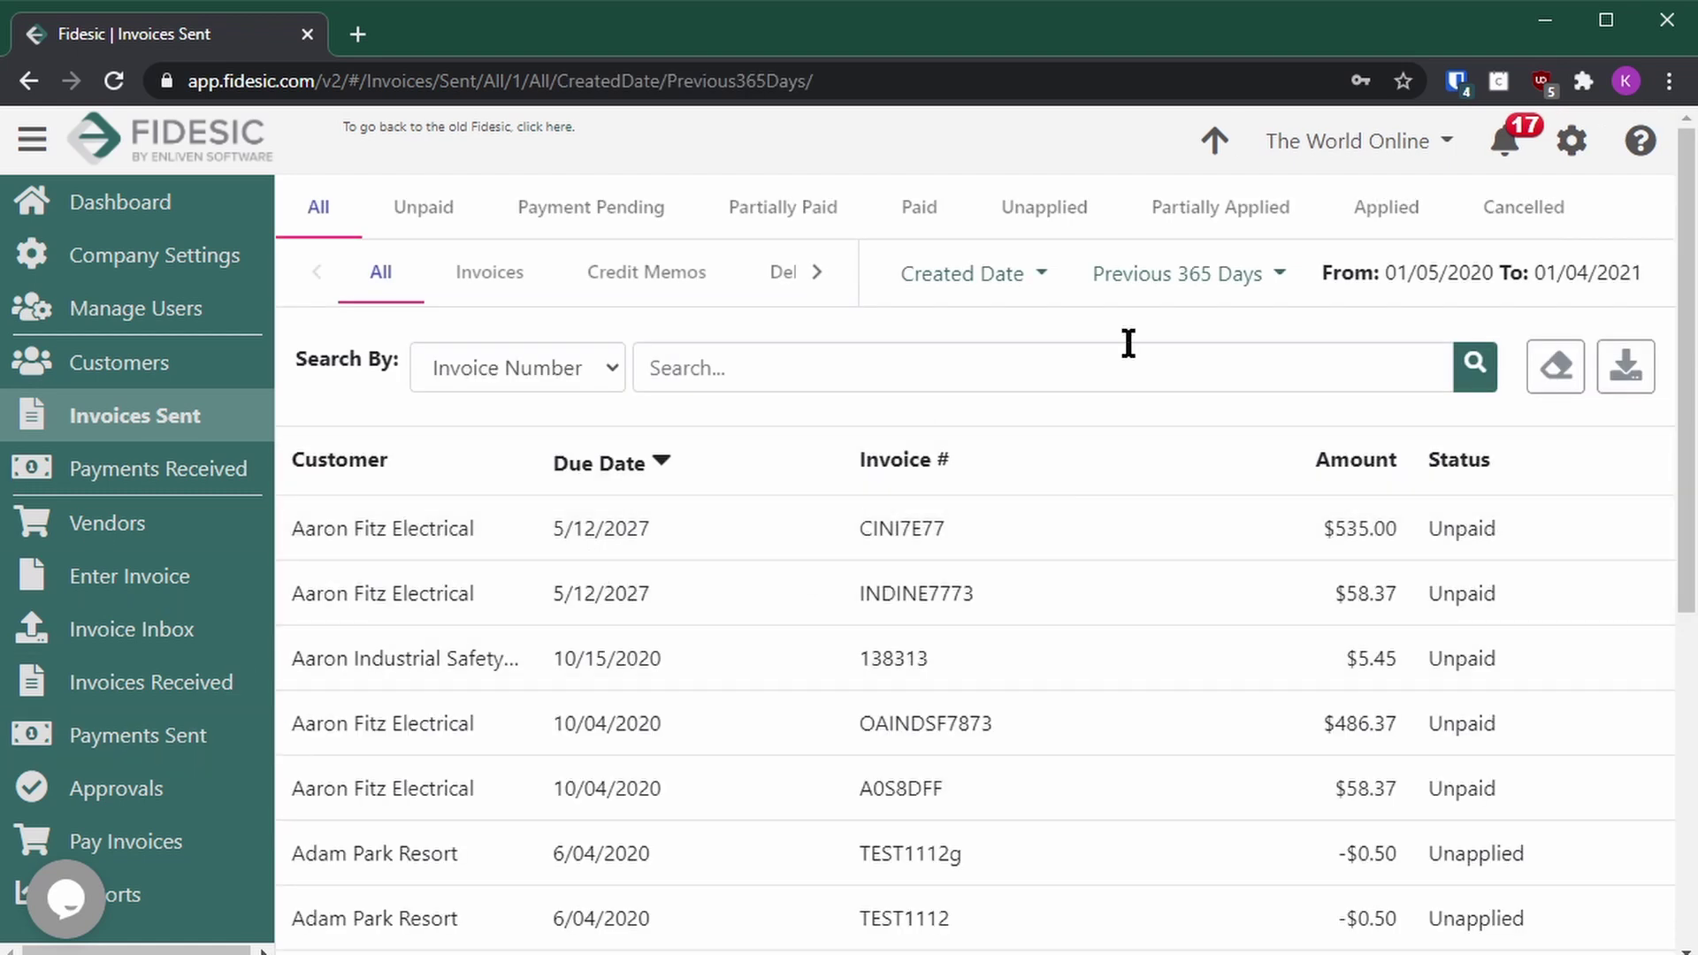
Step: Show the Payments Received list covering the previous 365 days
{"action": "scroll", "coordinate": [1206, 580], "scroll_direction": "down", "scroll_amount": 3}
{"action": "scroll", "coordinate": [1220, 588], "scroll_direction": "up", "scroll_amount": 3}
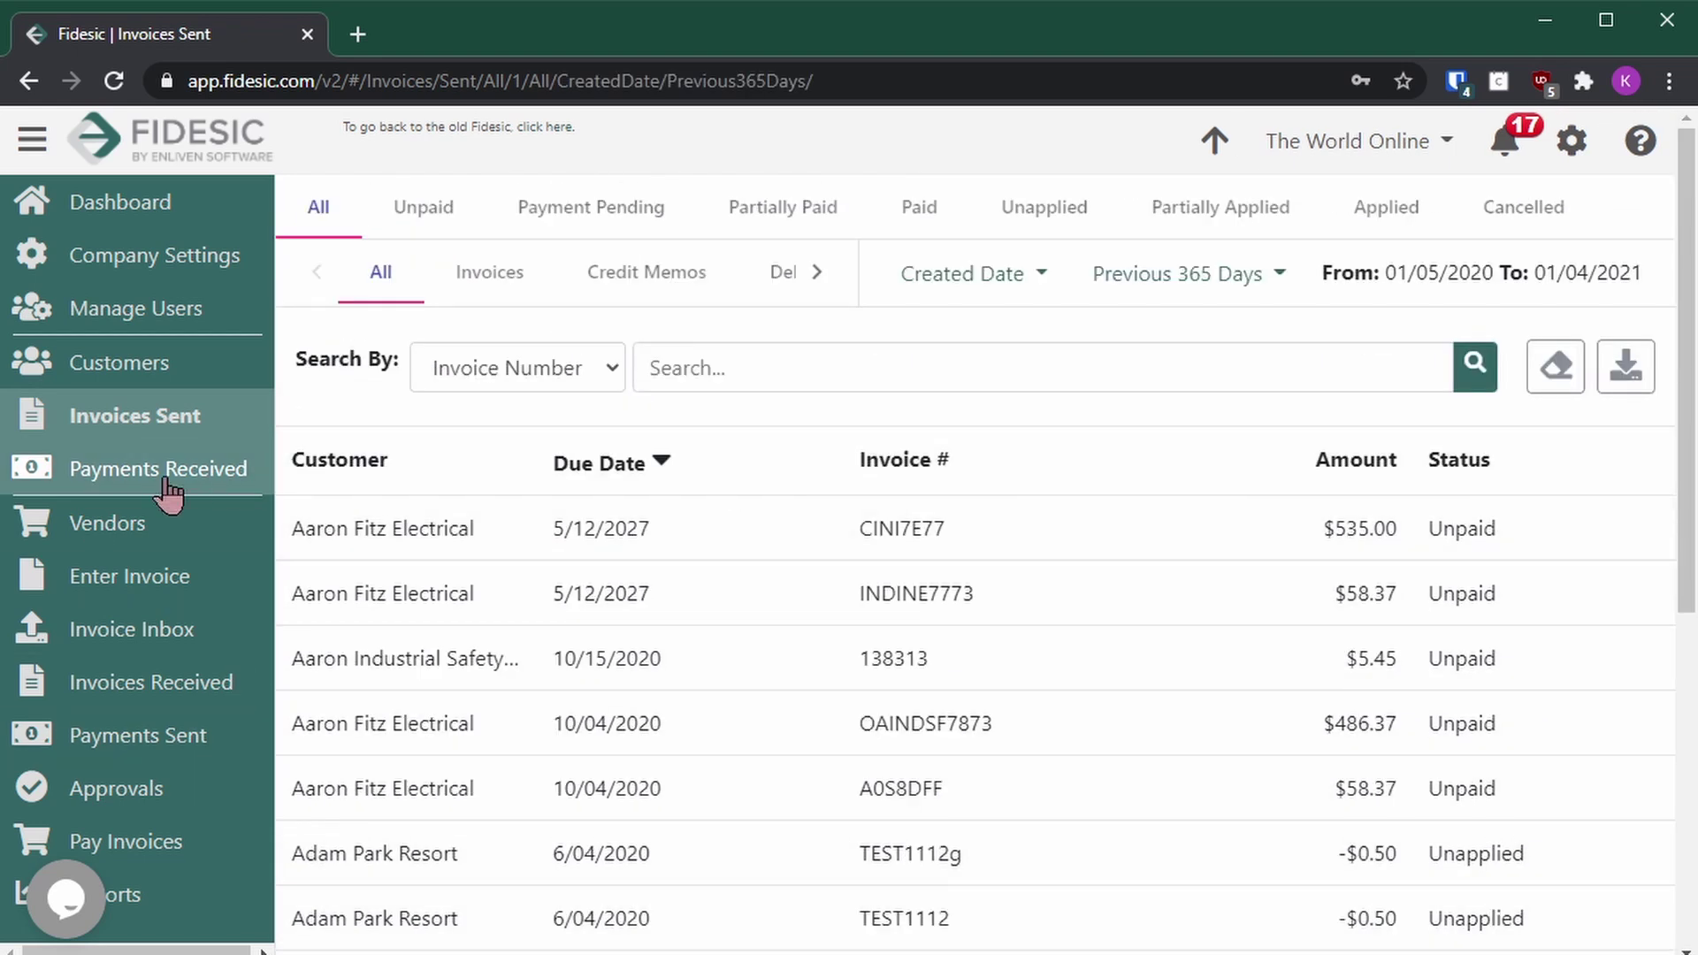
{"action": "left_click", "coordinate": [164, 482]}
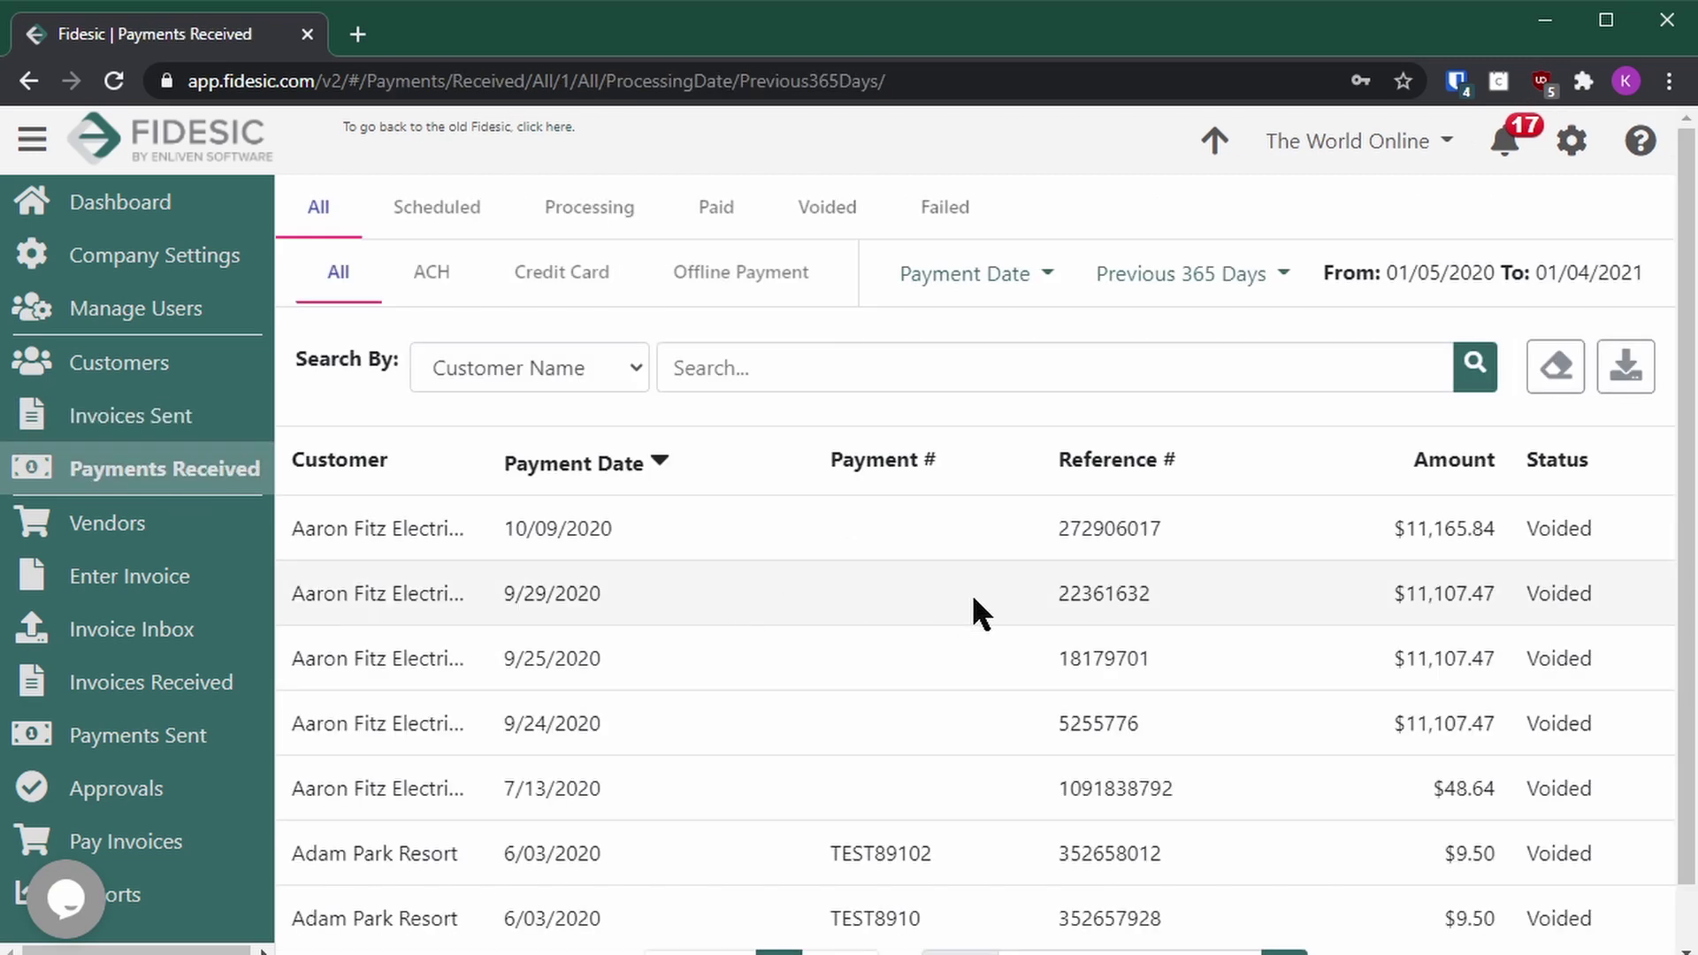
{"action": "scroll", "coordinate": [1088, 623], "scroll_direction": "down", "scroll_amount": 1}
{"action": "scroll", "coordinate": [1088, 623], "scroll_direction": "up", "scroll_amount": 1}
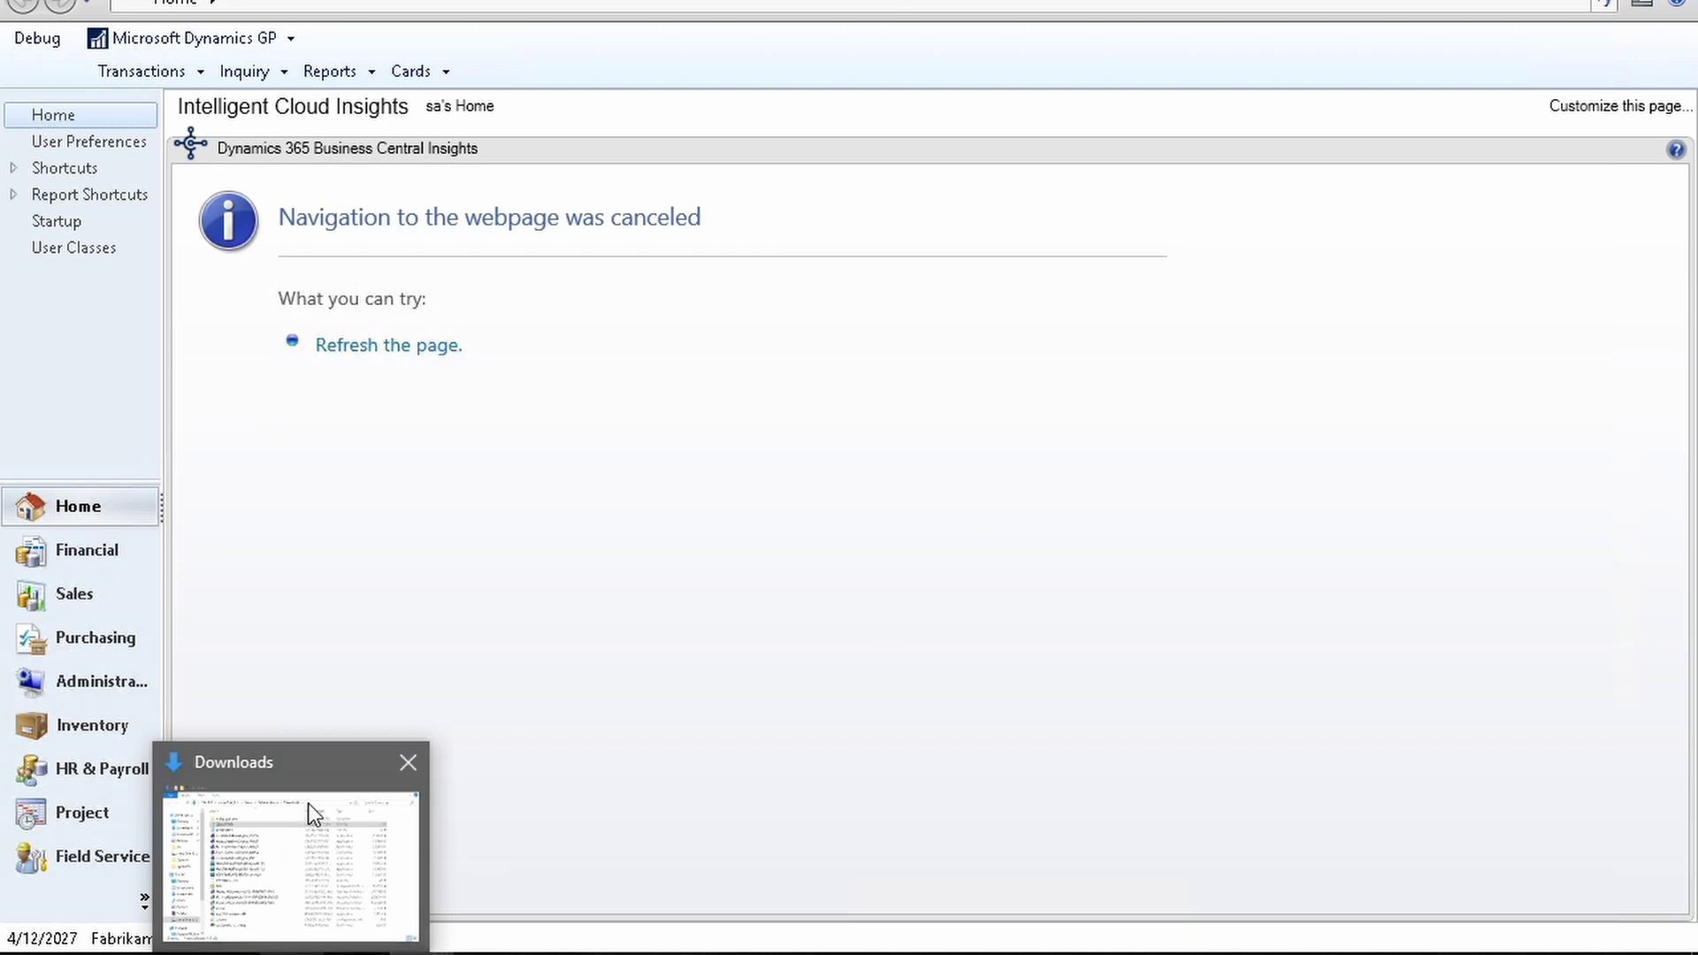
Step: Dismiss the downloads preview and return to Dynamics GP's blank Sales Batch Entry window
{"action": "left_click", "coordinate": [419, 761]}
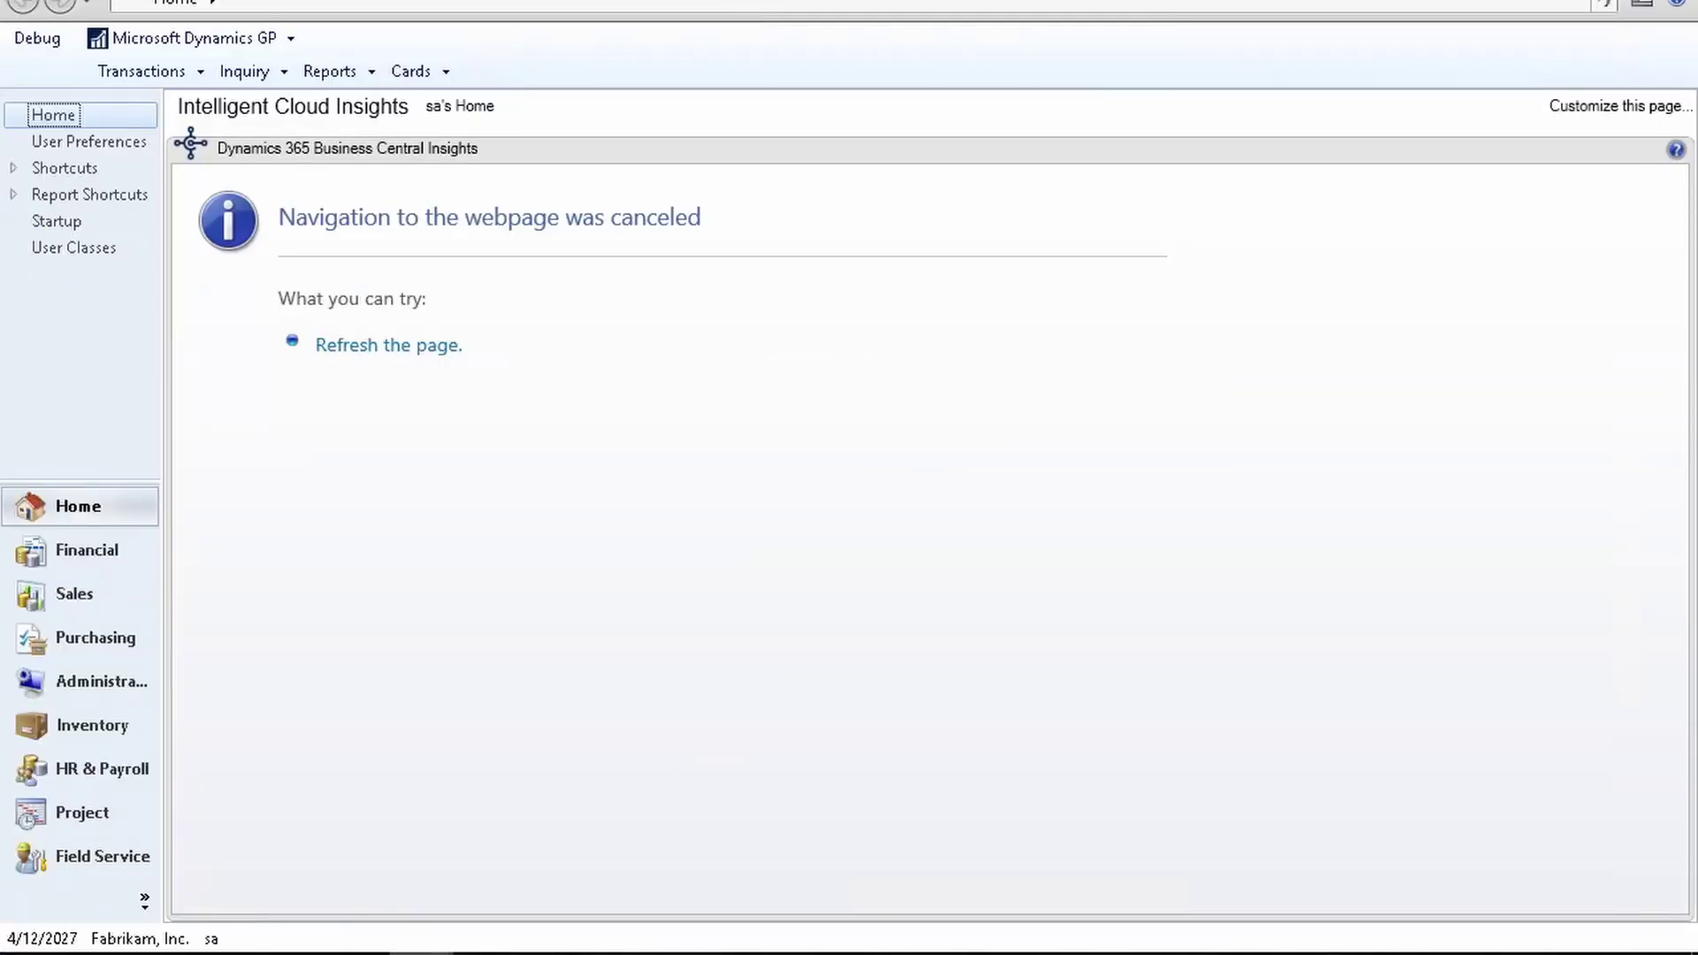
{"action": "left_click", "coordinate": [421, 954]}
{"action": "left_click", "coordinate": [539, 858]}
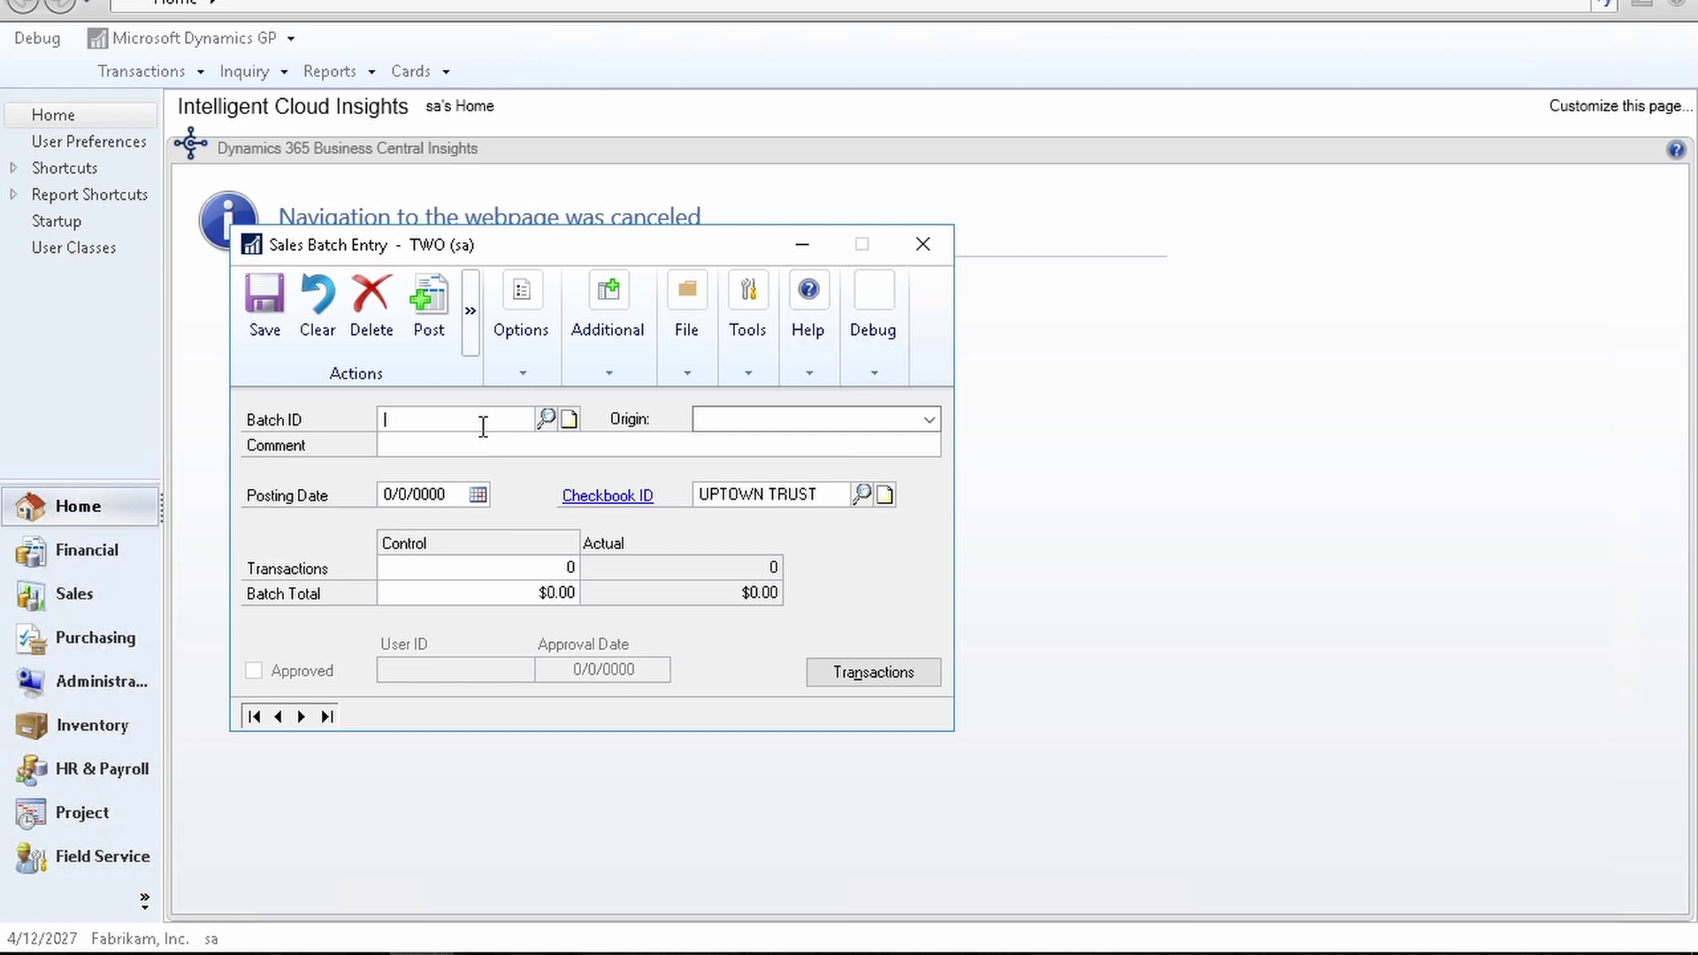
Step: Create batch INVOICESN with origin Sales Transaction Entry
{"action": "type", "text": "INVOICESN"}
{"action": "key", "text": "Tab"}
{"action": "key", "text": "Down"}
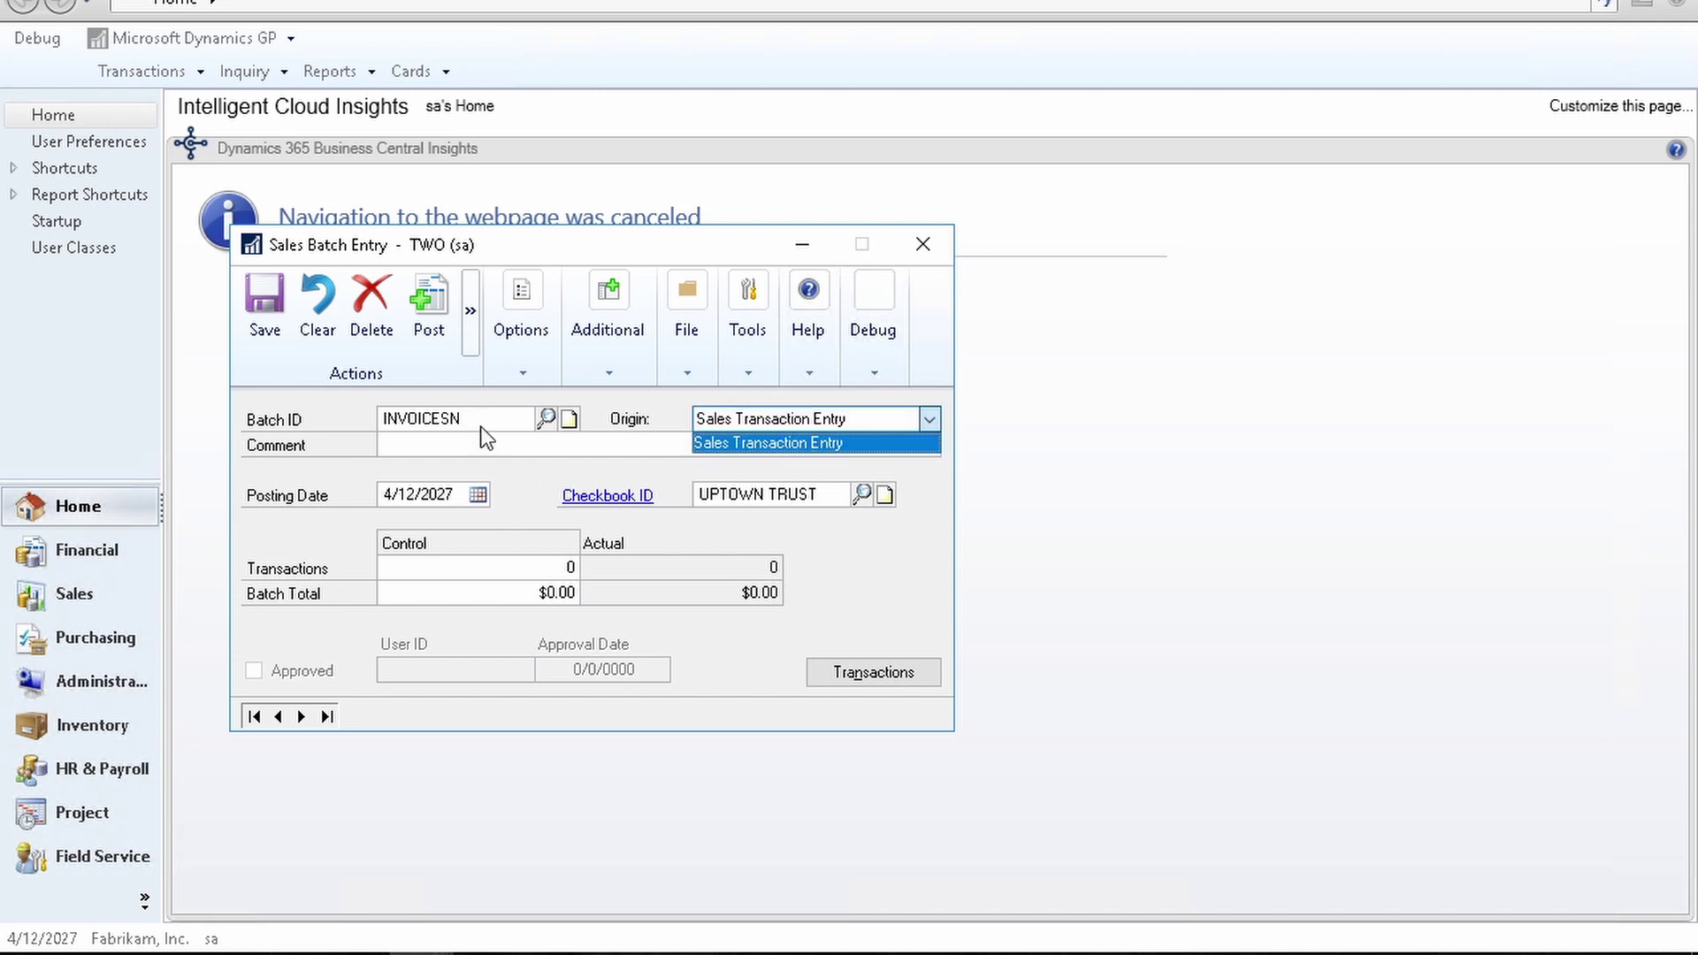
{"action": "key", "text": "Tab"}
Step: Start invoice CNEIND77 for customer CENTRALC0001 in Transaction Entry
{"action": "left_click", "coordinate": [884, 676]}
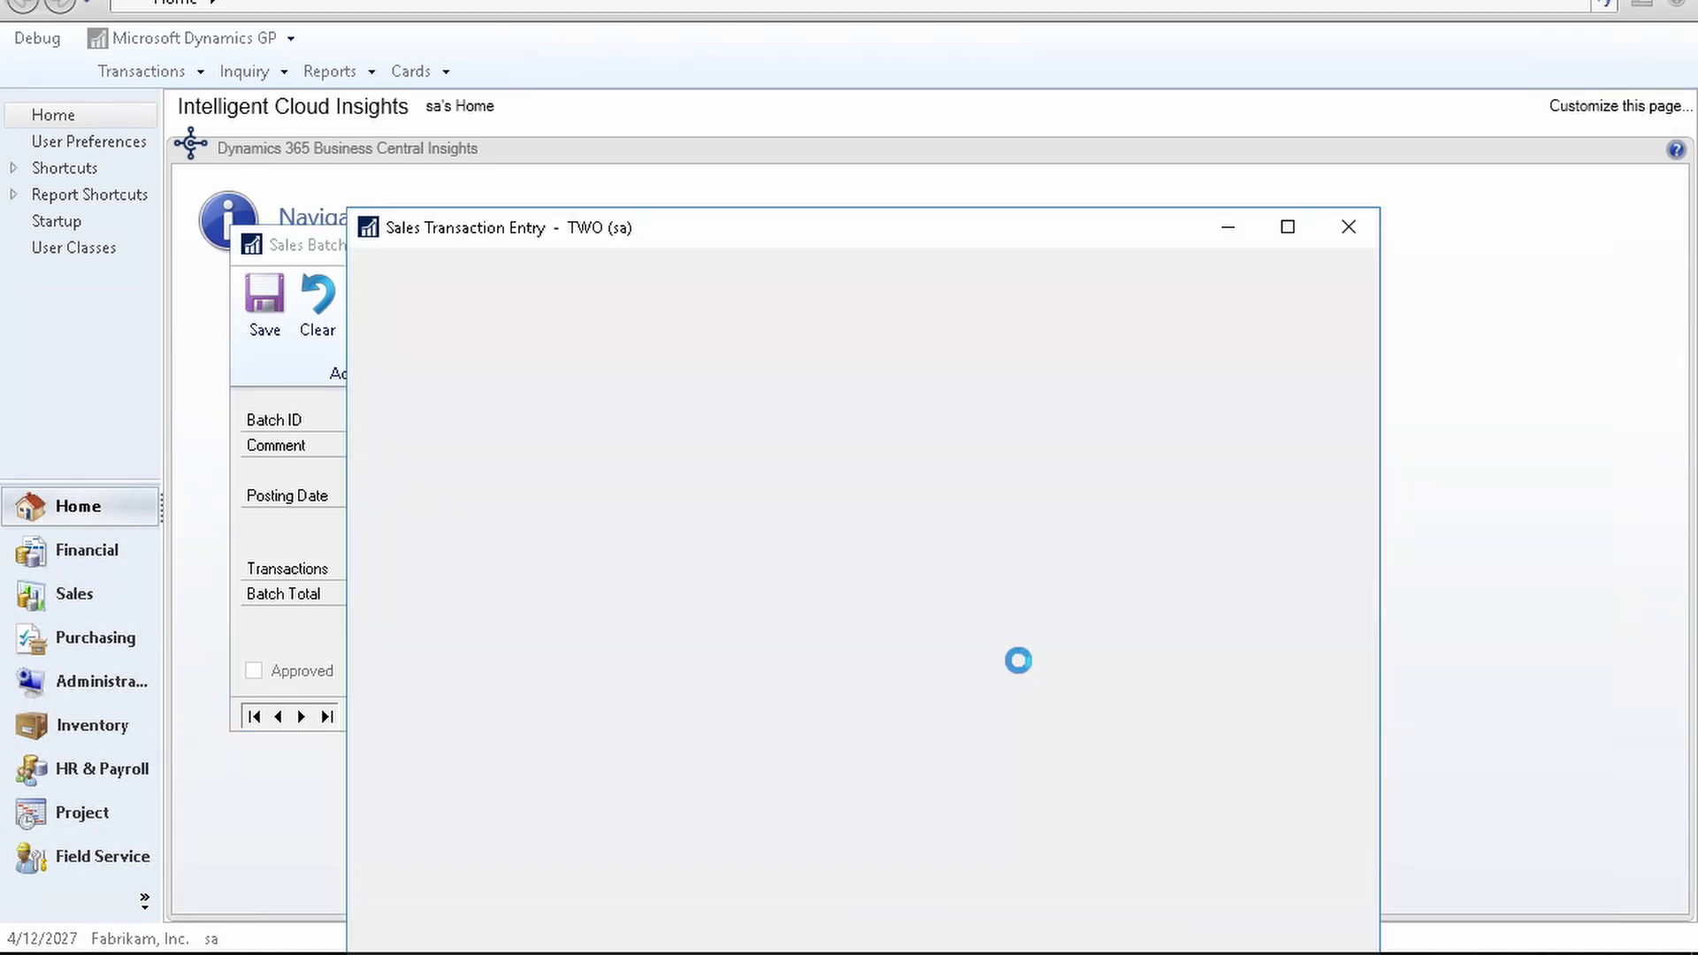
{"action": "left_click_drag", "start_coordinate": [836, 122], "coordinate": [836, 67]}
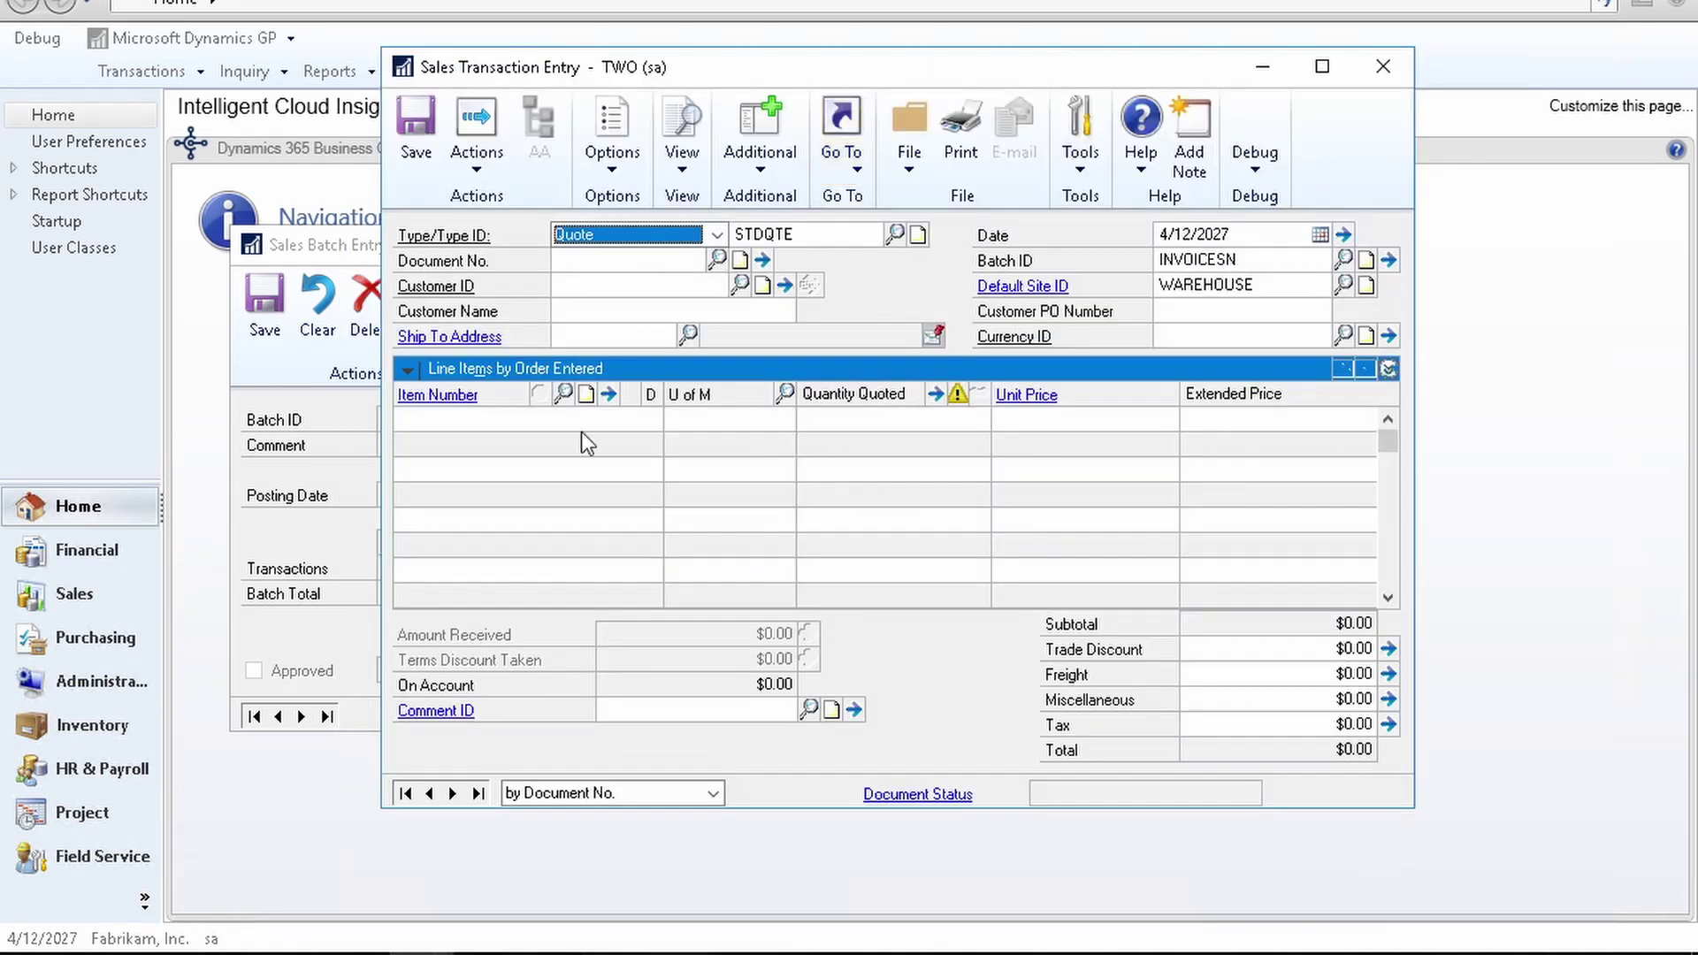
{"action": "key", "text": "i"}
{"action": "key", "text": "Tab"}
{"action": "key", "text": "Tab"}
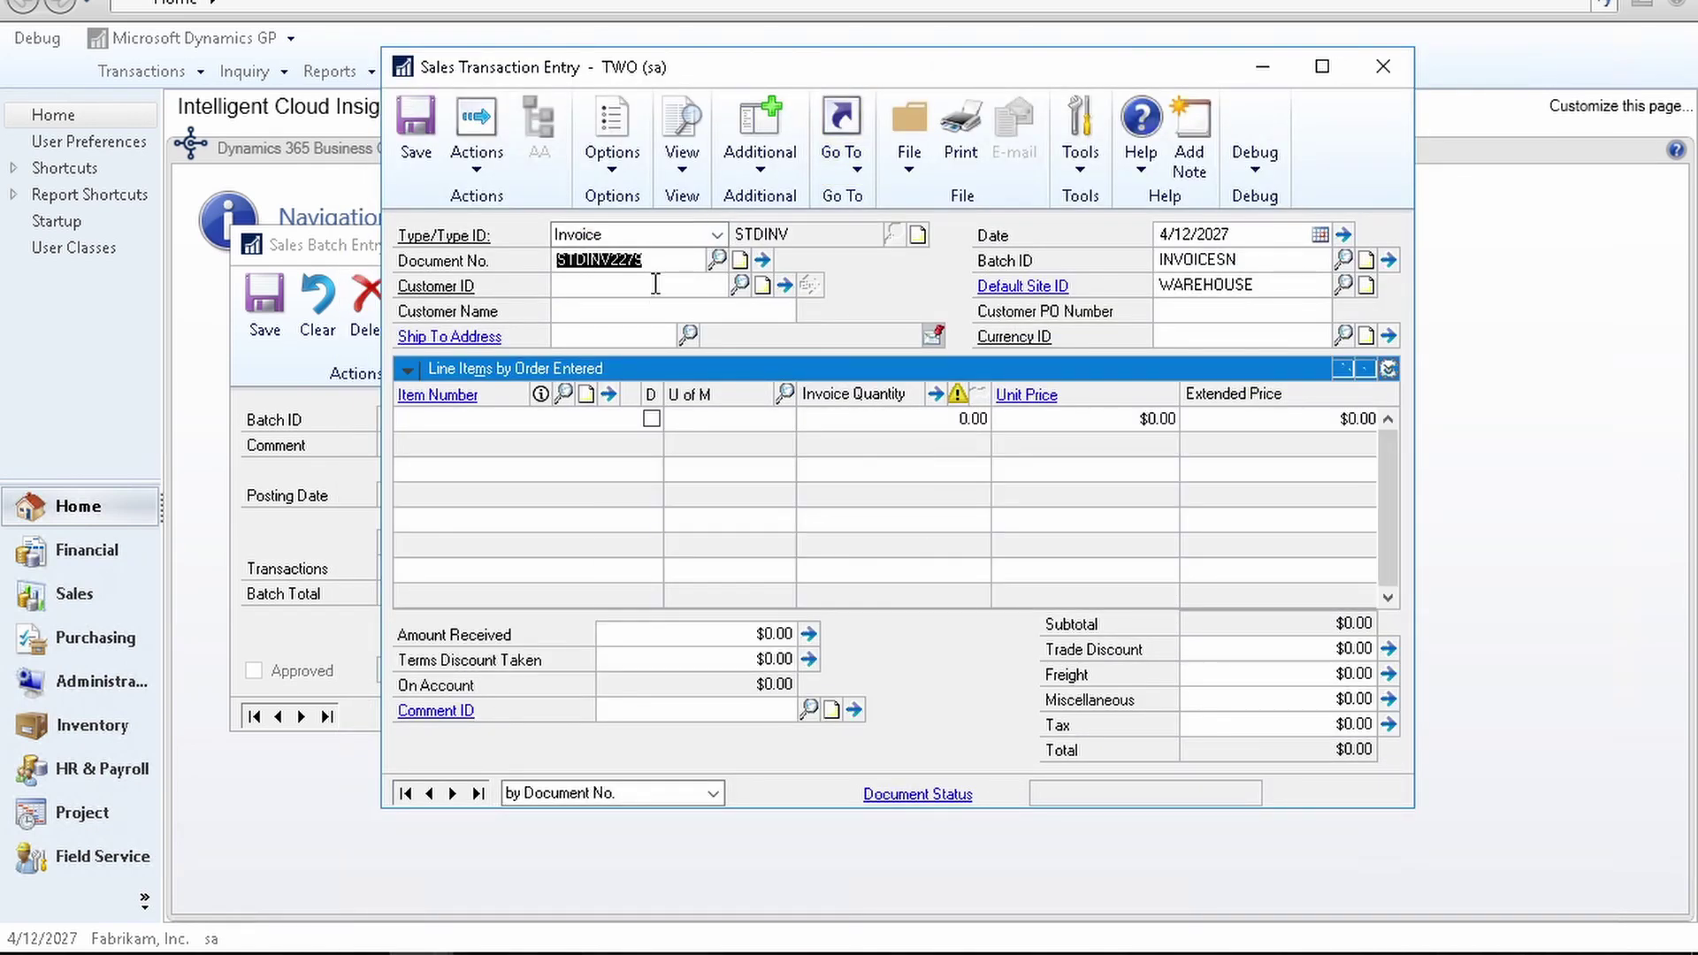
{"action": "type", "text": "CNEIND77"}
{"action": "key", "text": "Tab"}
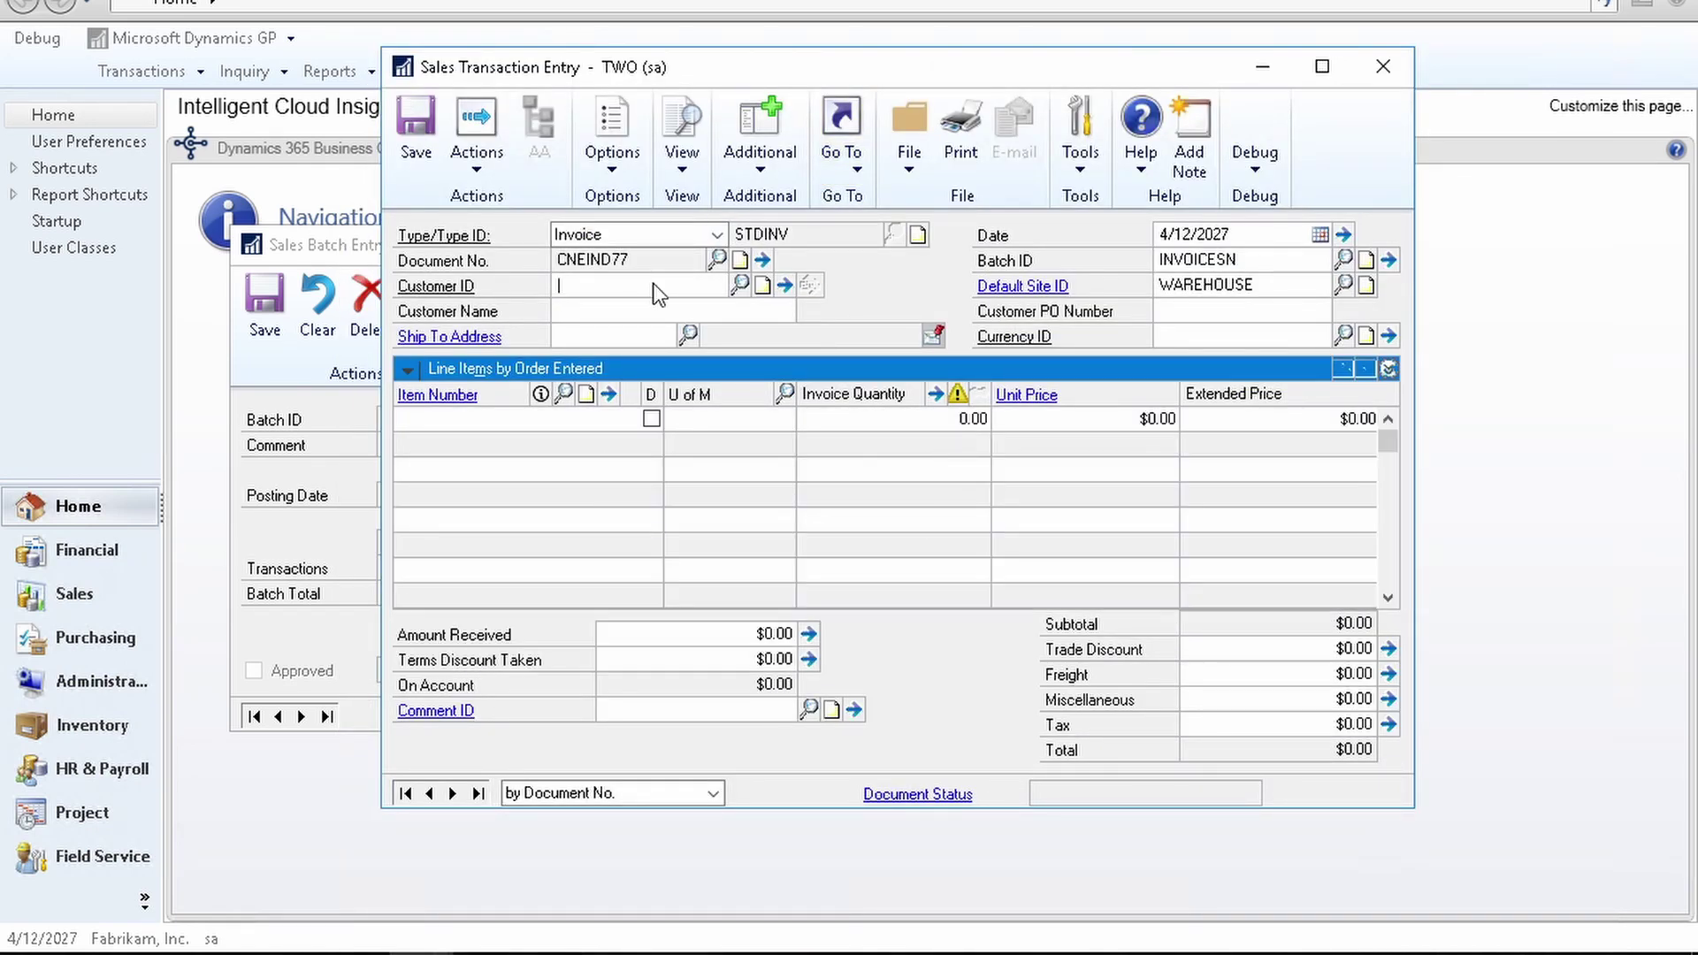
{"action": "type", "text": "CE"}
{"action": "key", "text": "Down"}
Step: Add one OINSDFION item with its unit price, save the invoice and close Transaction Entry
{"action": "key", "text": "Tab"}
{"action": "key", "text": "Tab"}
{"action": "key", "text": "Tab"}
{"action": "key", "text": "Tab"}
{"action": "key", "text": "Tab"}
{"action": "key", "text": "Tab"}
{"action": "key", "text": "Tab"}
{"action": "key", "text": "Tab"}
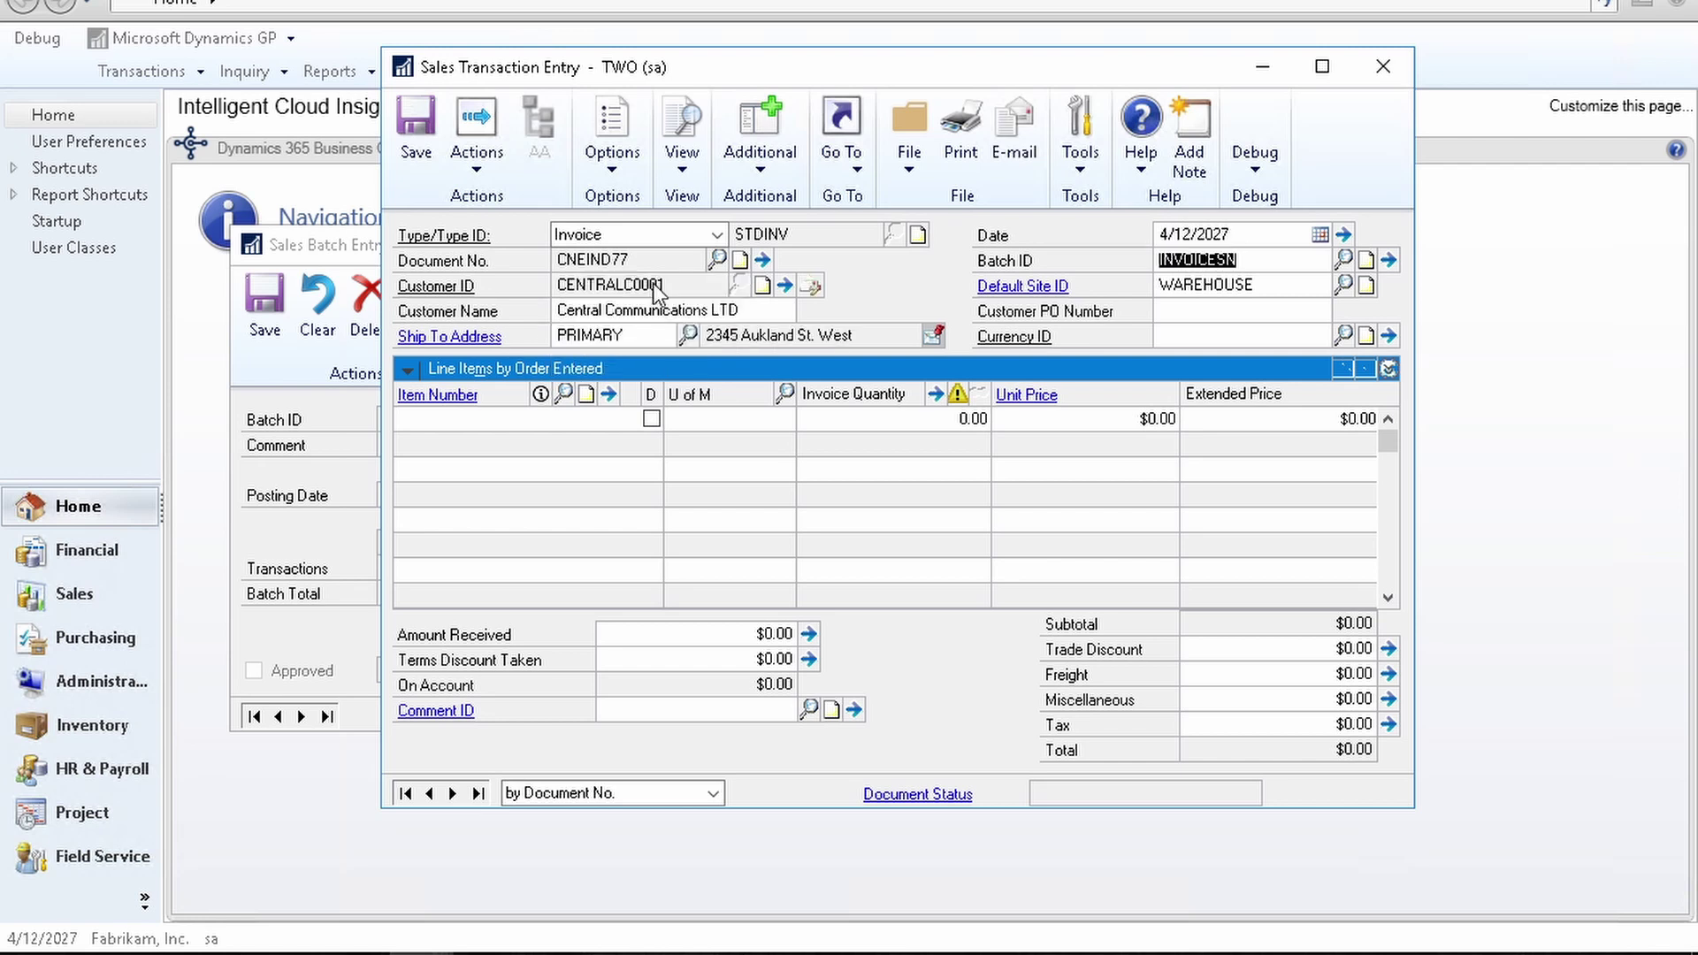
{"action": "type", "text": "OINSDFION"}
{"action": "key", "text": "Tab"}
{"action": "key", "text": "Tab"}
{"action": "key", "text": "Tab"}
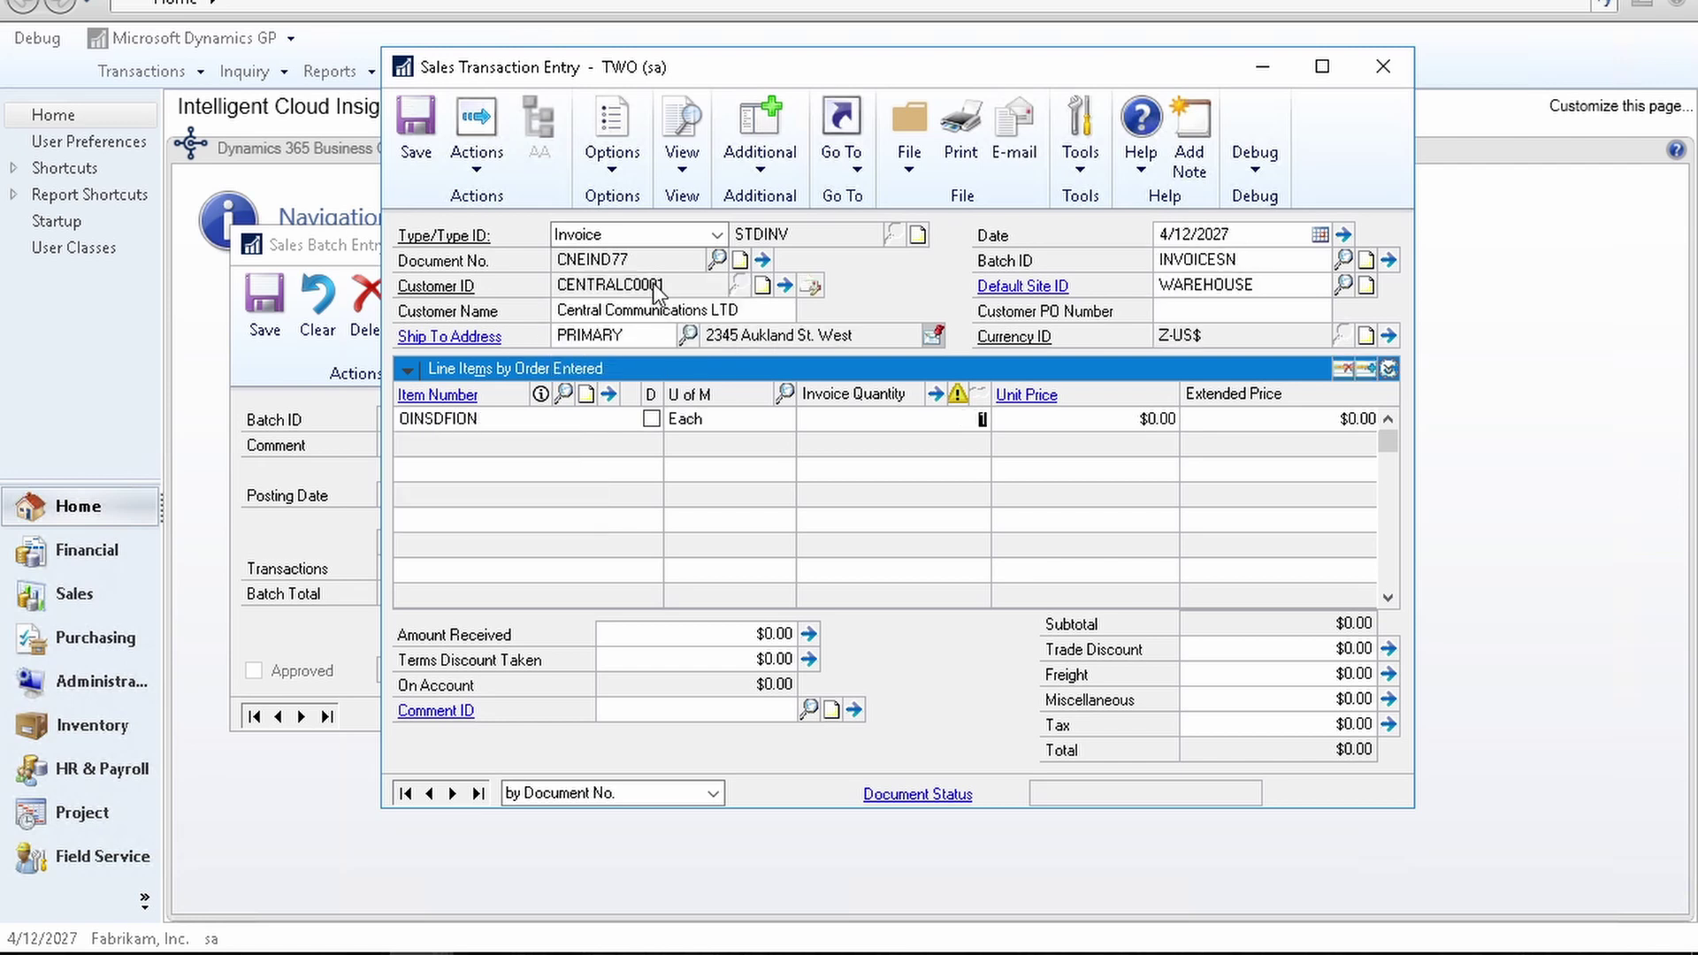
{"action": "type", "text": "1"}
{"action": "key", "text": "Tab"}
{"action": "type", "text": "4545"}
{"action": "key", "text": "Tab"}
{"action": "key", "text": "ctrl+s"}
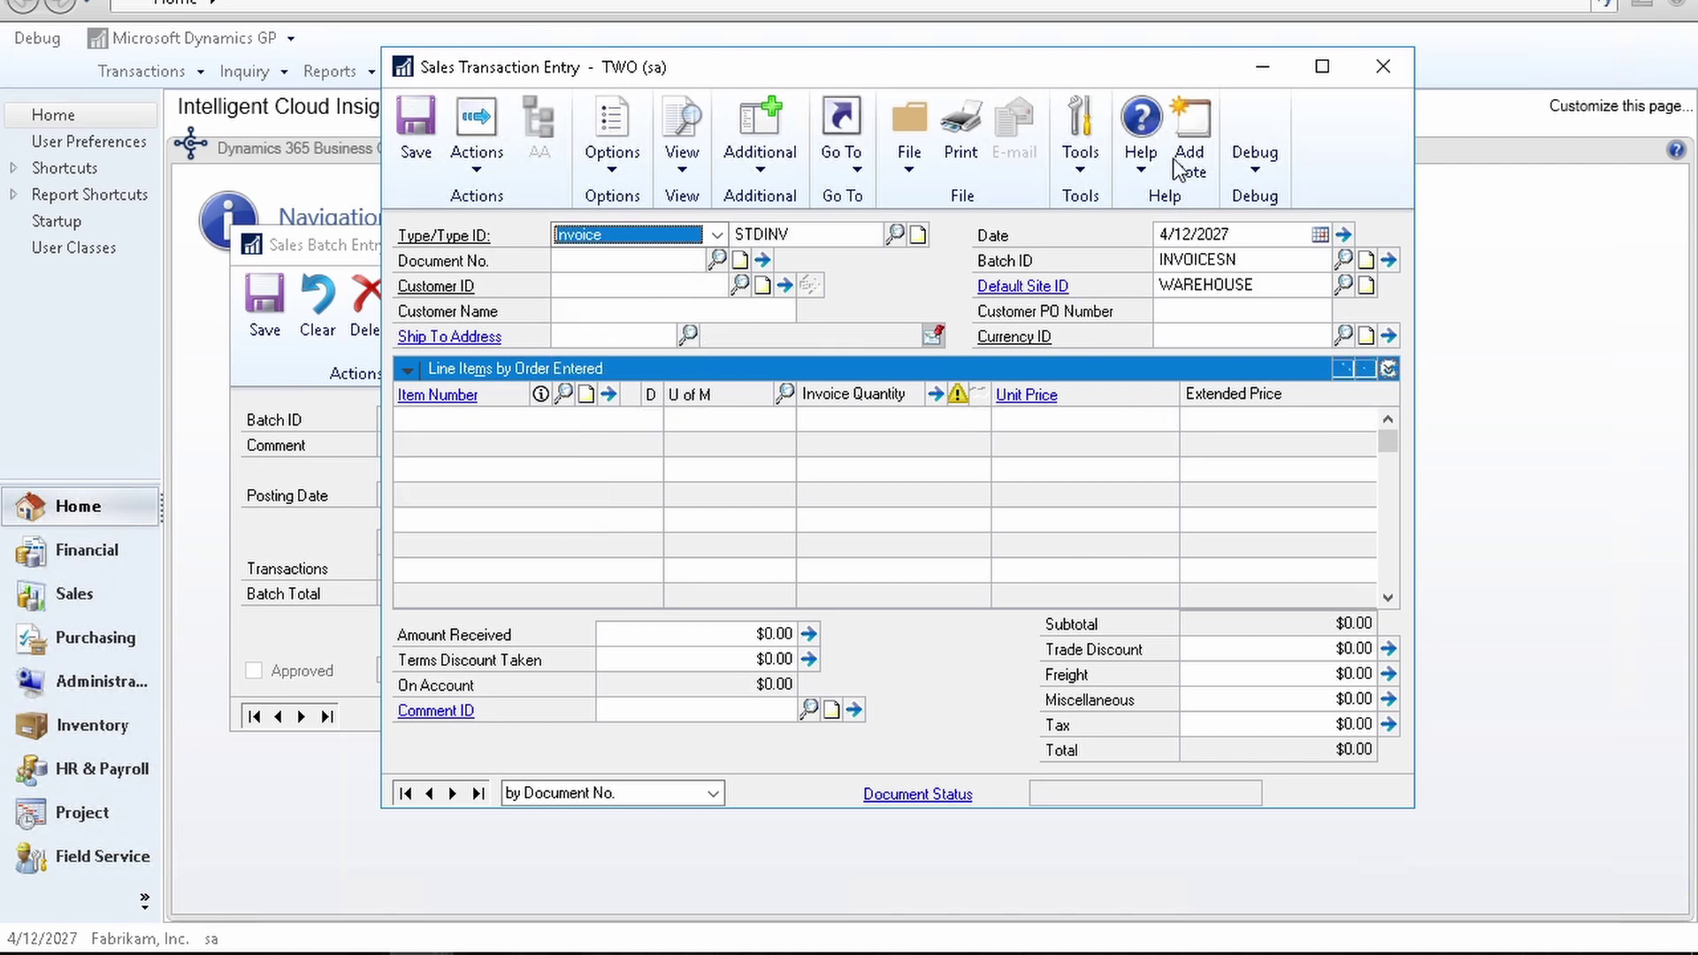
{"action": "left_click", "coordinate": [1389, 263]}
{"action": "left_click", "coordinate": [1384, 68]}
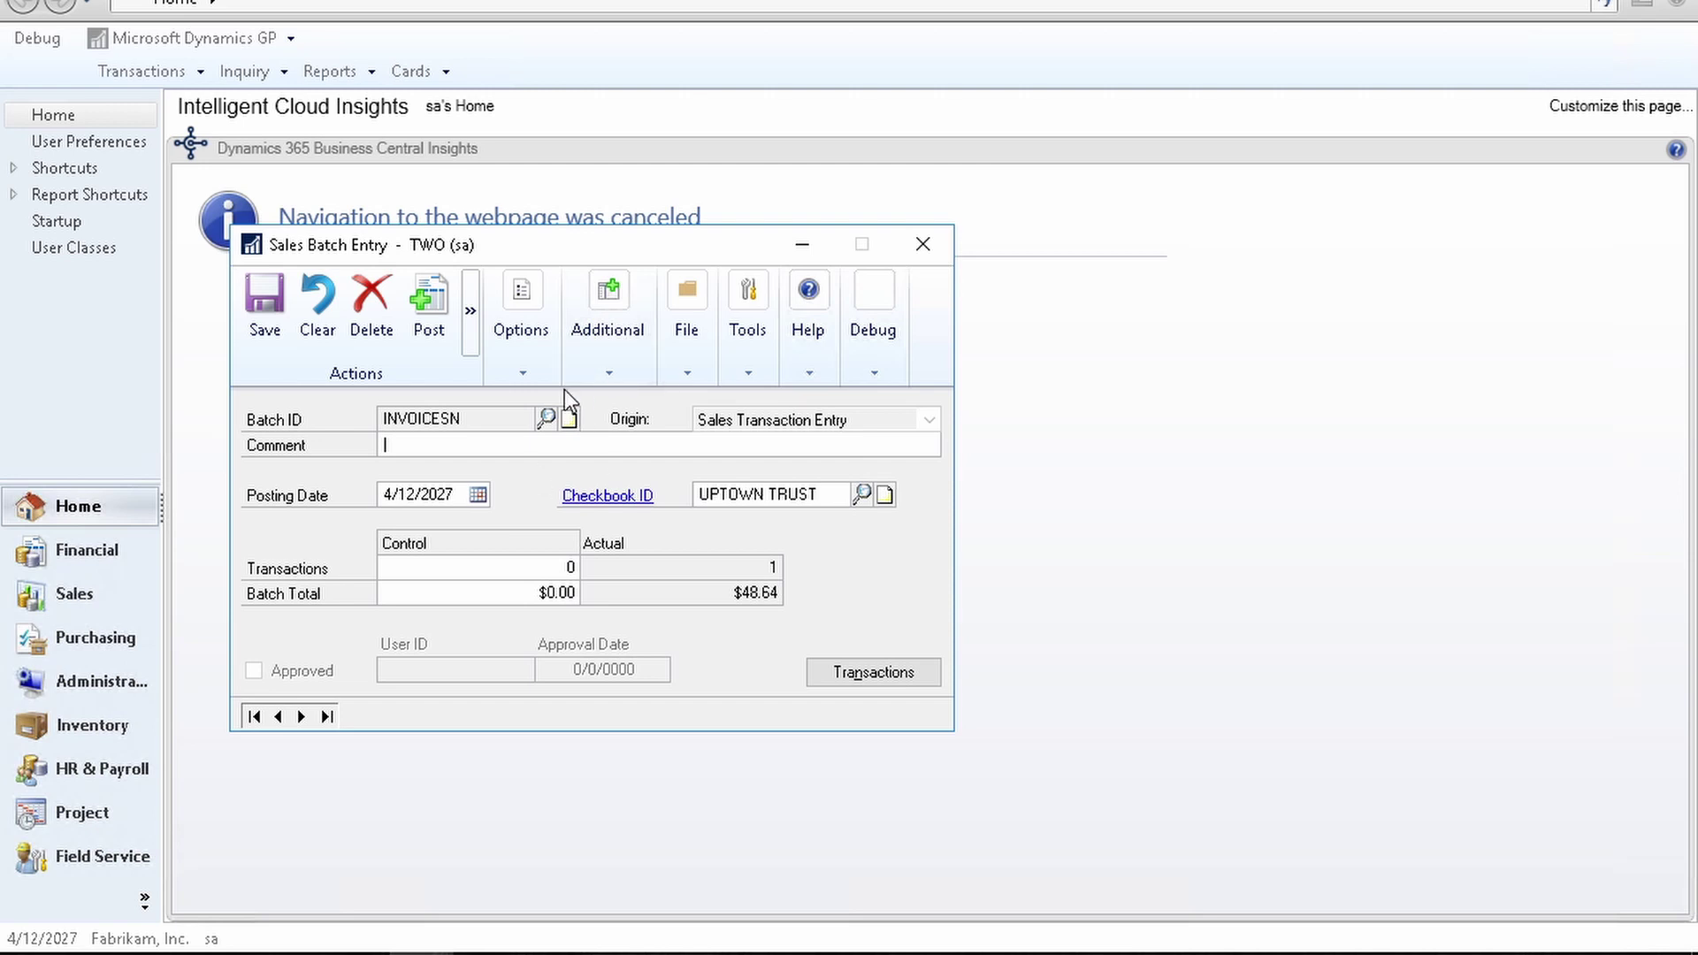
Step: Use Additional > Send Via Fidesic to preview invoice CNEIND77 for Central Communications LTD
{"action": "left_click", "coordinate": [629, 363]}
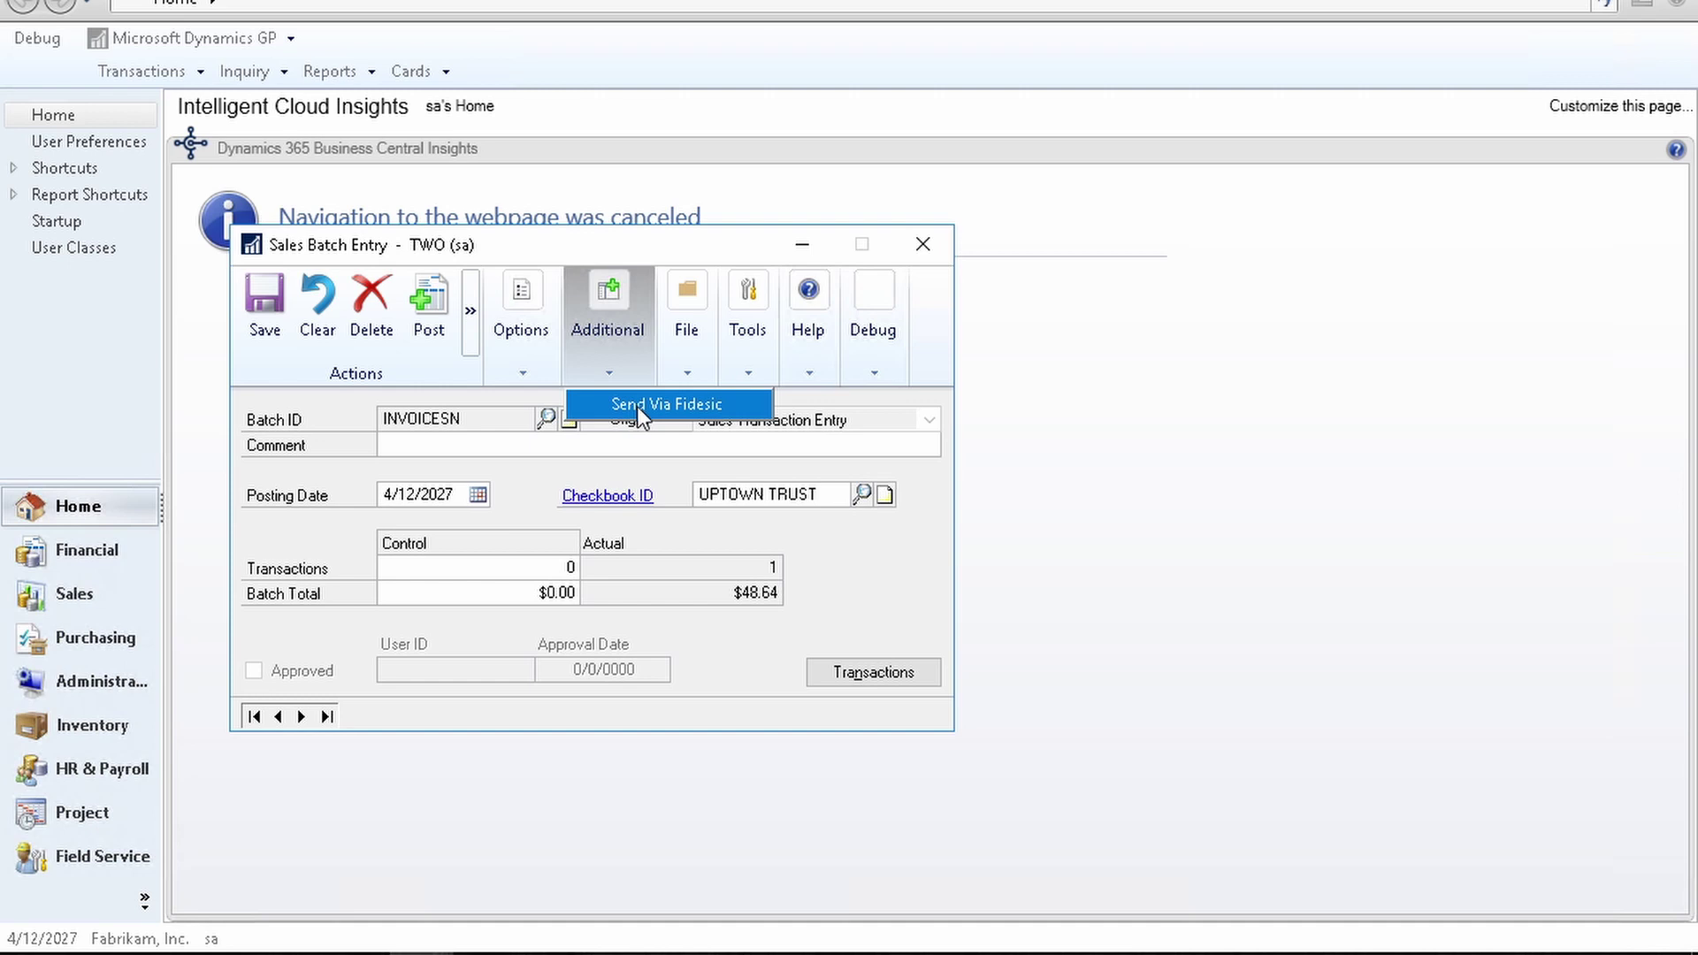
{"action": "left_click", "coordinate": [637, 406]}
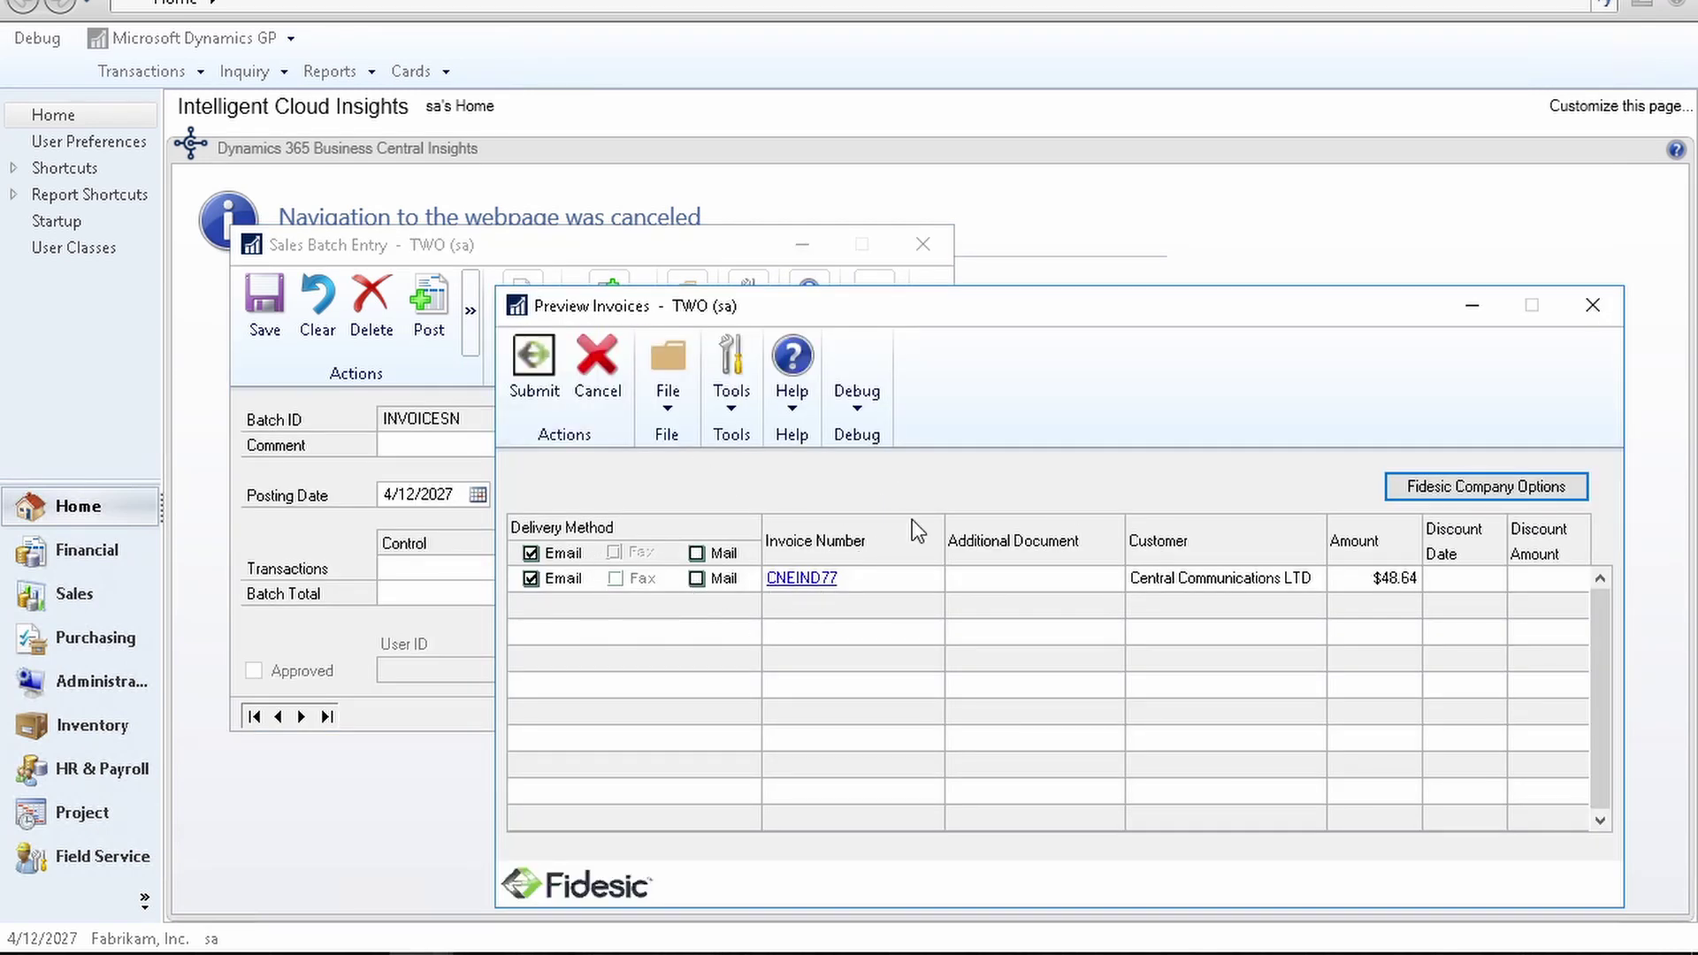
{"action": "left_click_drag", "start_coordinate": [982, 305], "coordinate": [734, 231]}
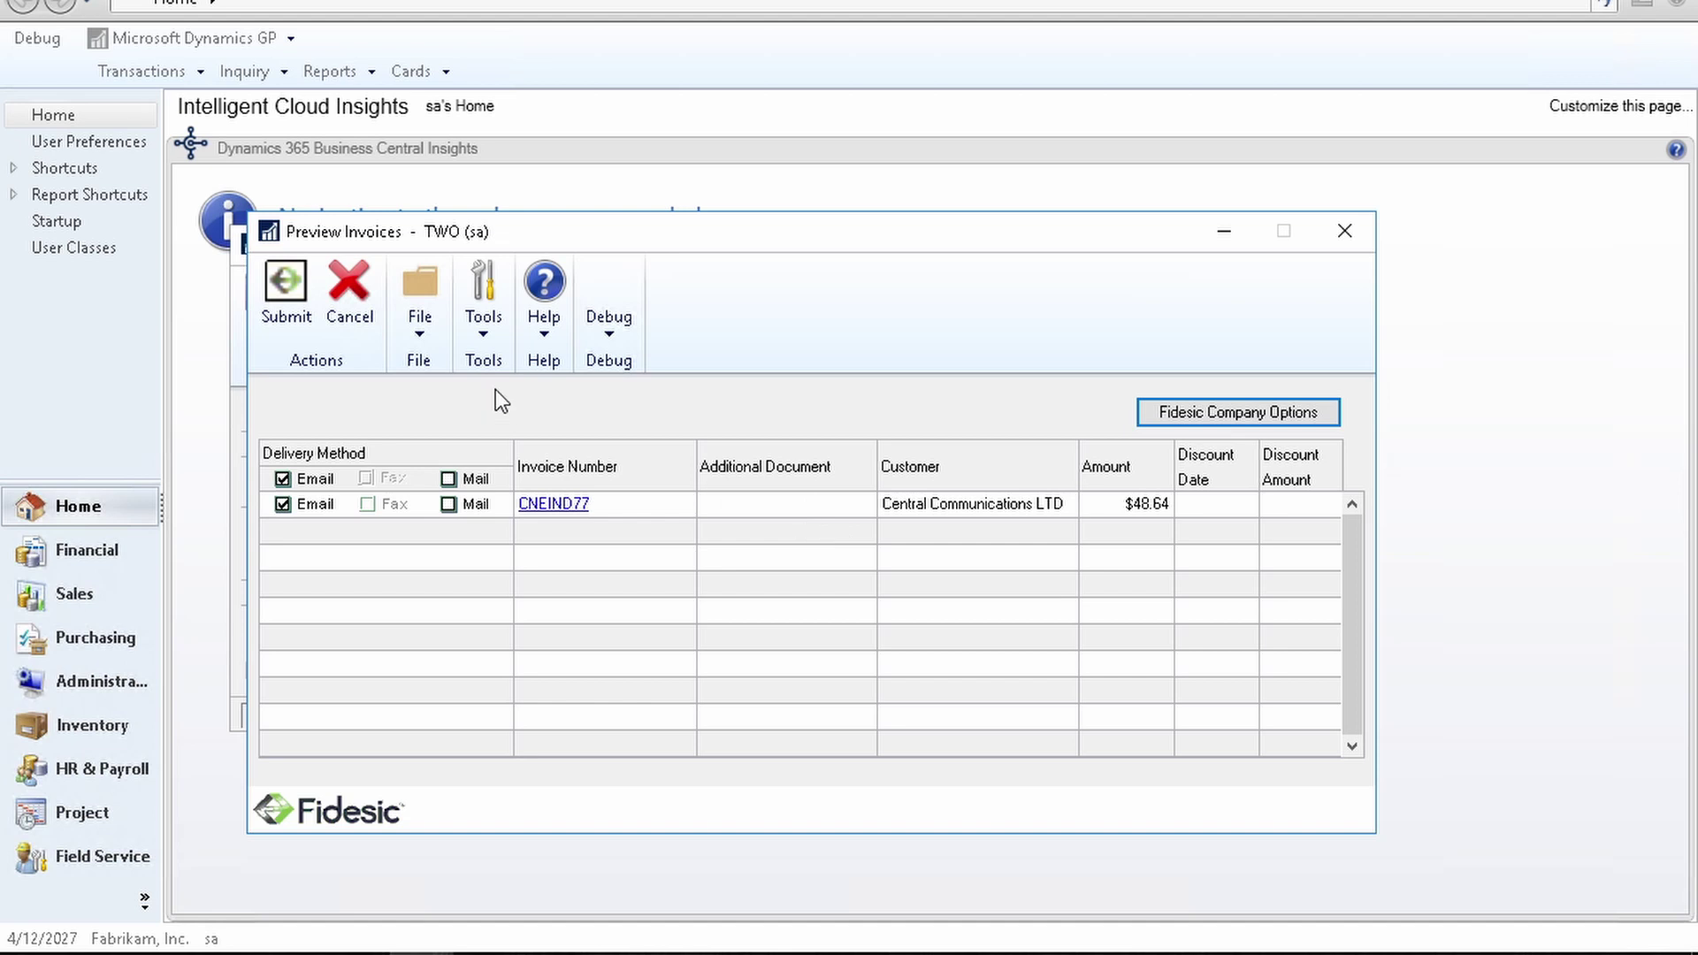
Step: Submit invoice CNEIND77 and authenticate with the Fidesic PIN to upload it
{"action": "left_click", "coordinate": [284, 304]}
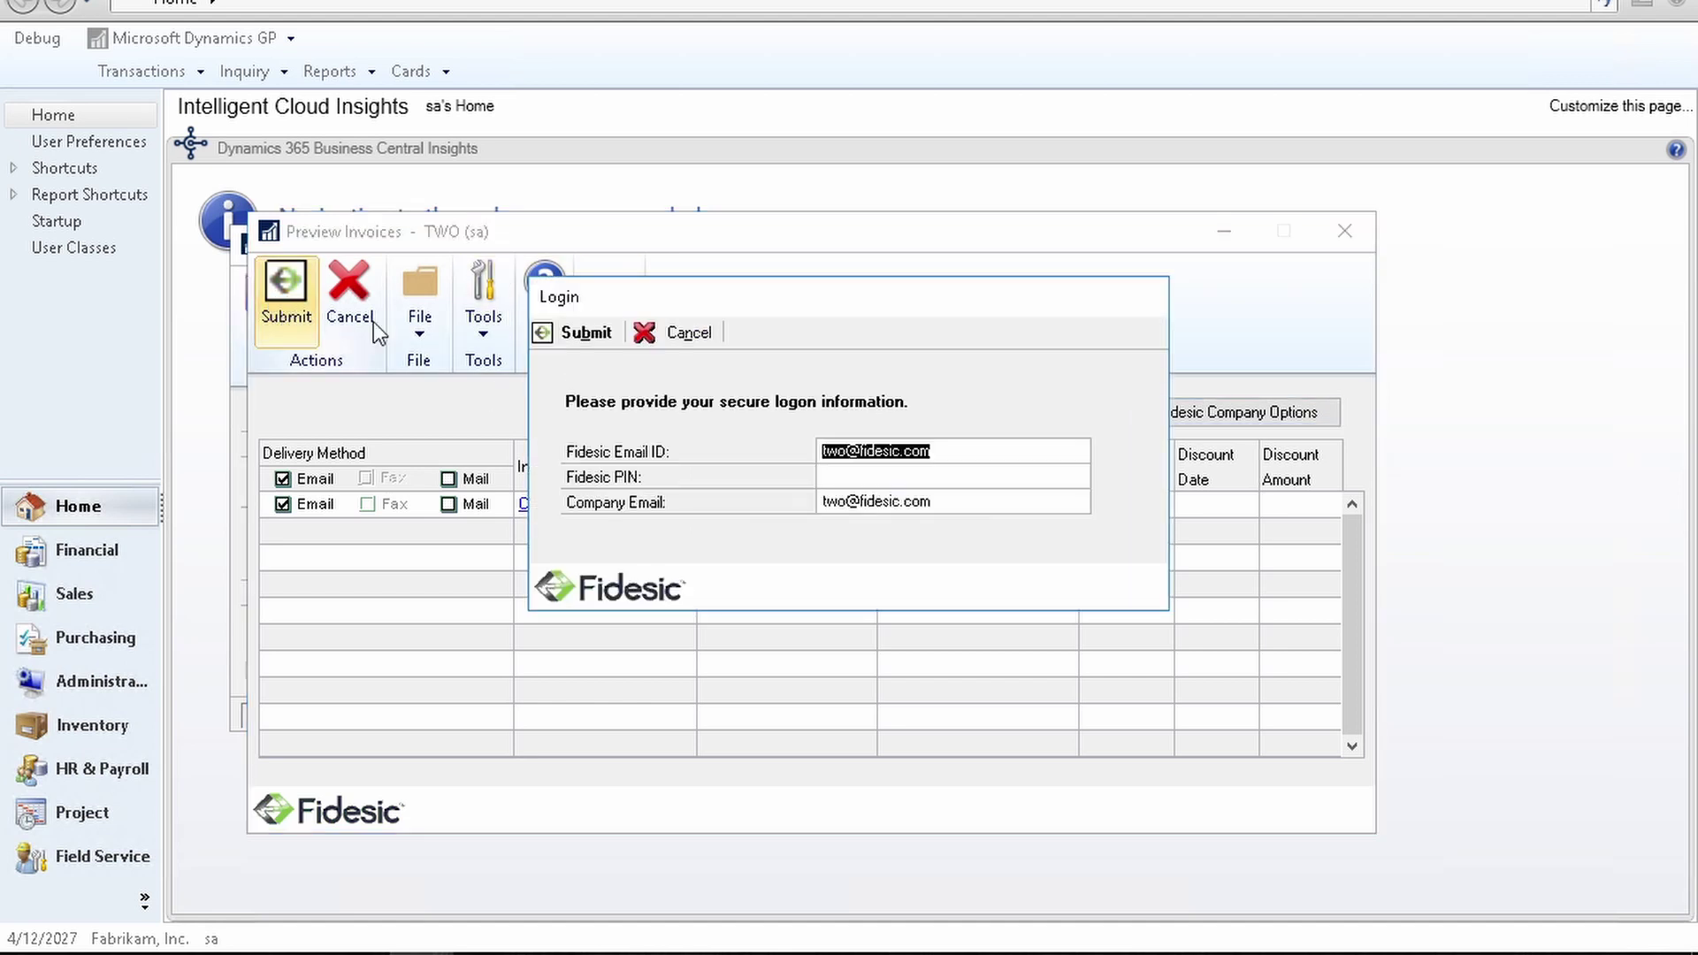
{"action": "left_click", "coordinate": [849, 482]}
{"action": "type", "text": "•••••••••••"}
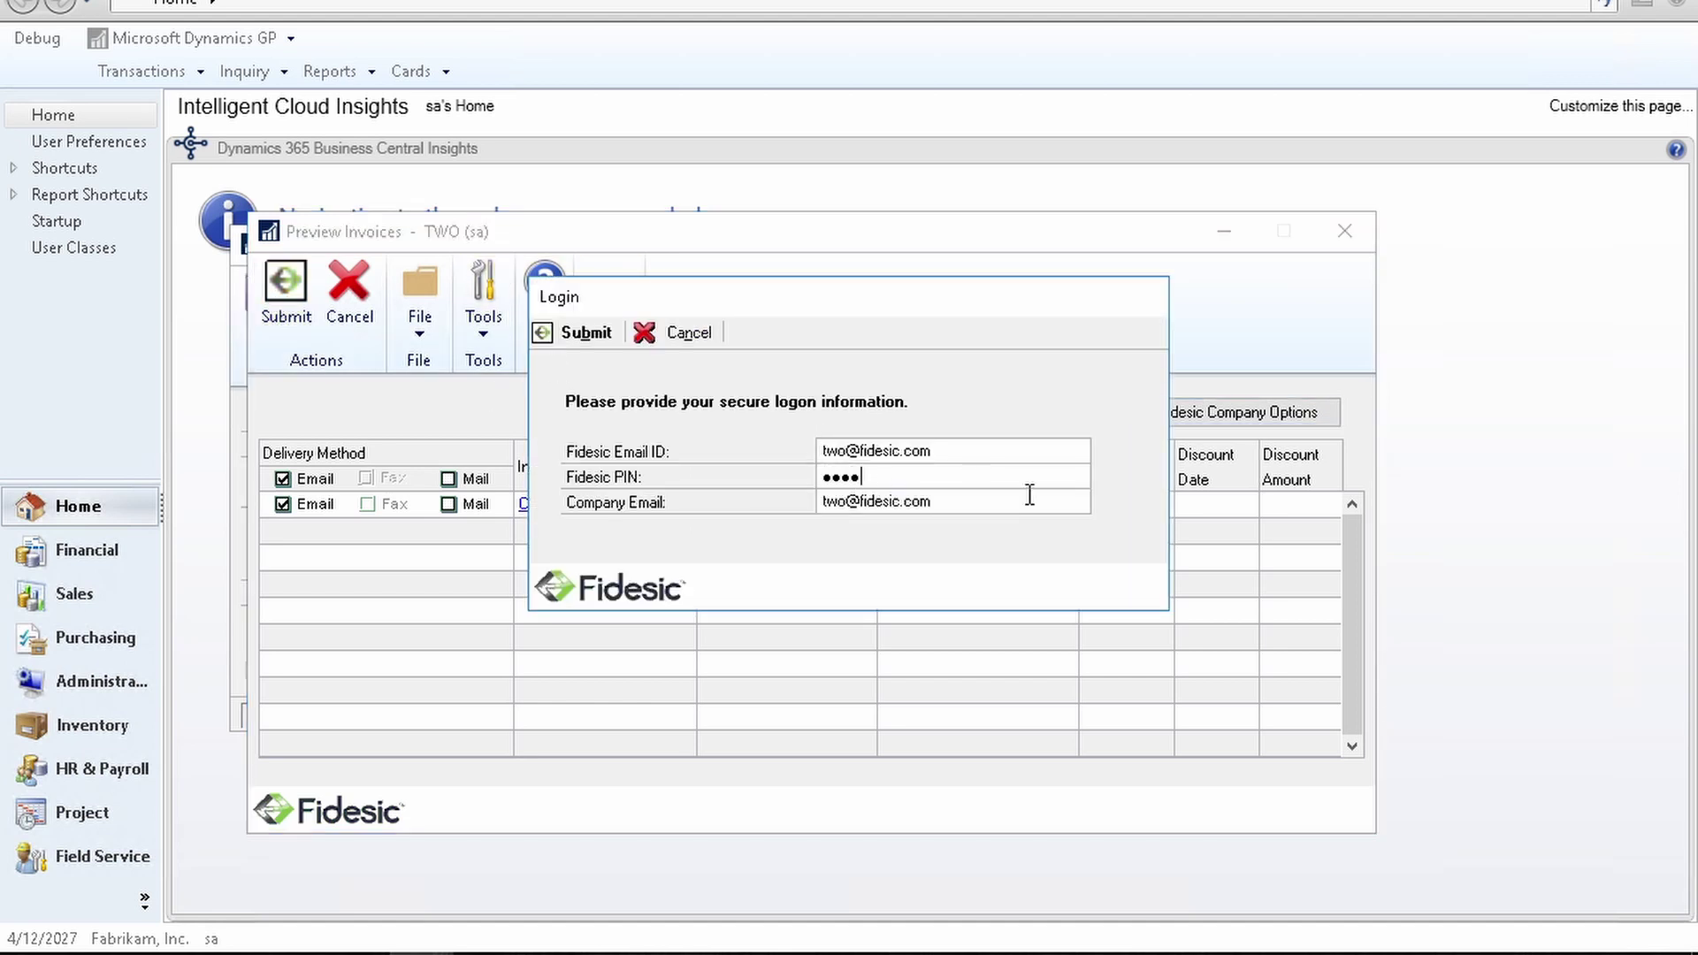
{"action": "key", "text": "Return"}
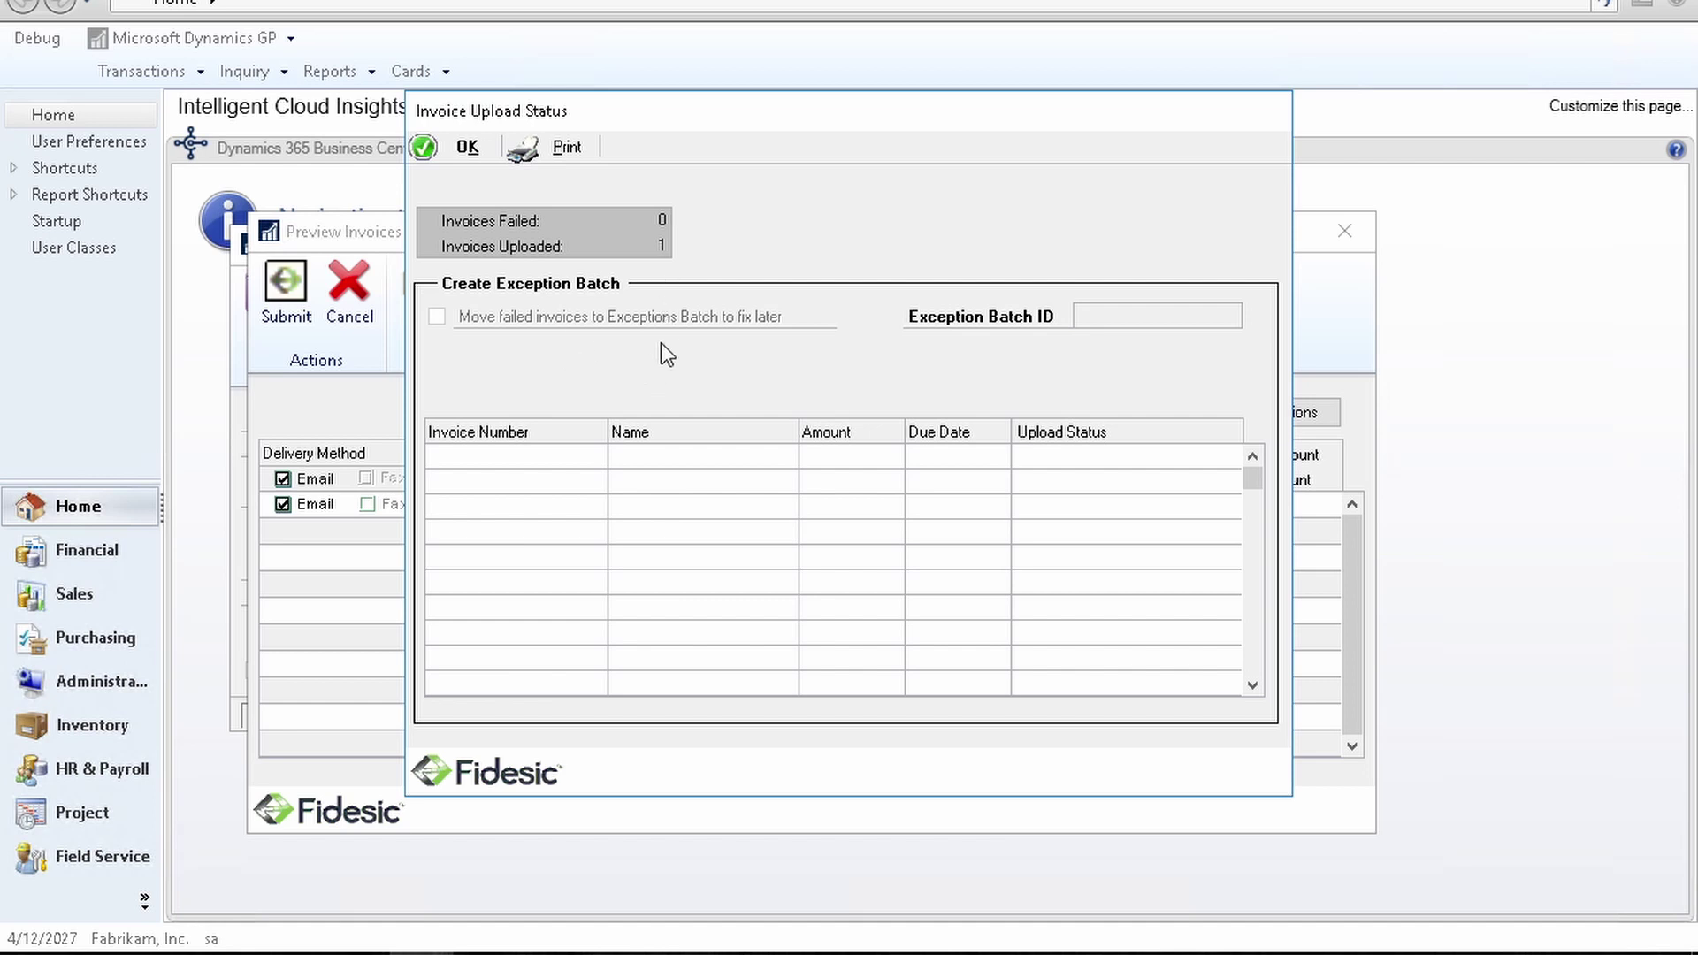
Step: Dismiss the upload results and reminder, then post batch INVOICESN without printing posting reports
{"action": "left_click", "coordinate": [468, 150]}
{"action": "left_click", "coordinate": [872, 539]}
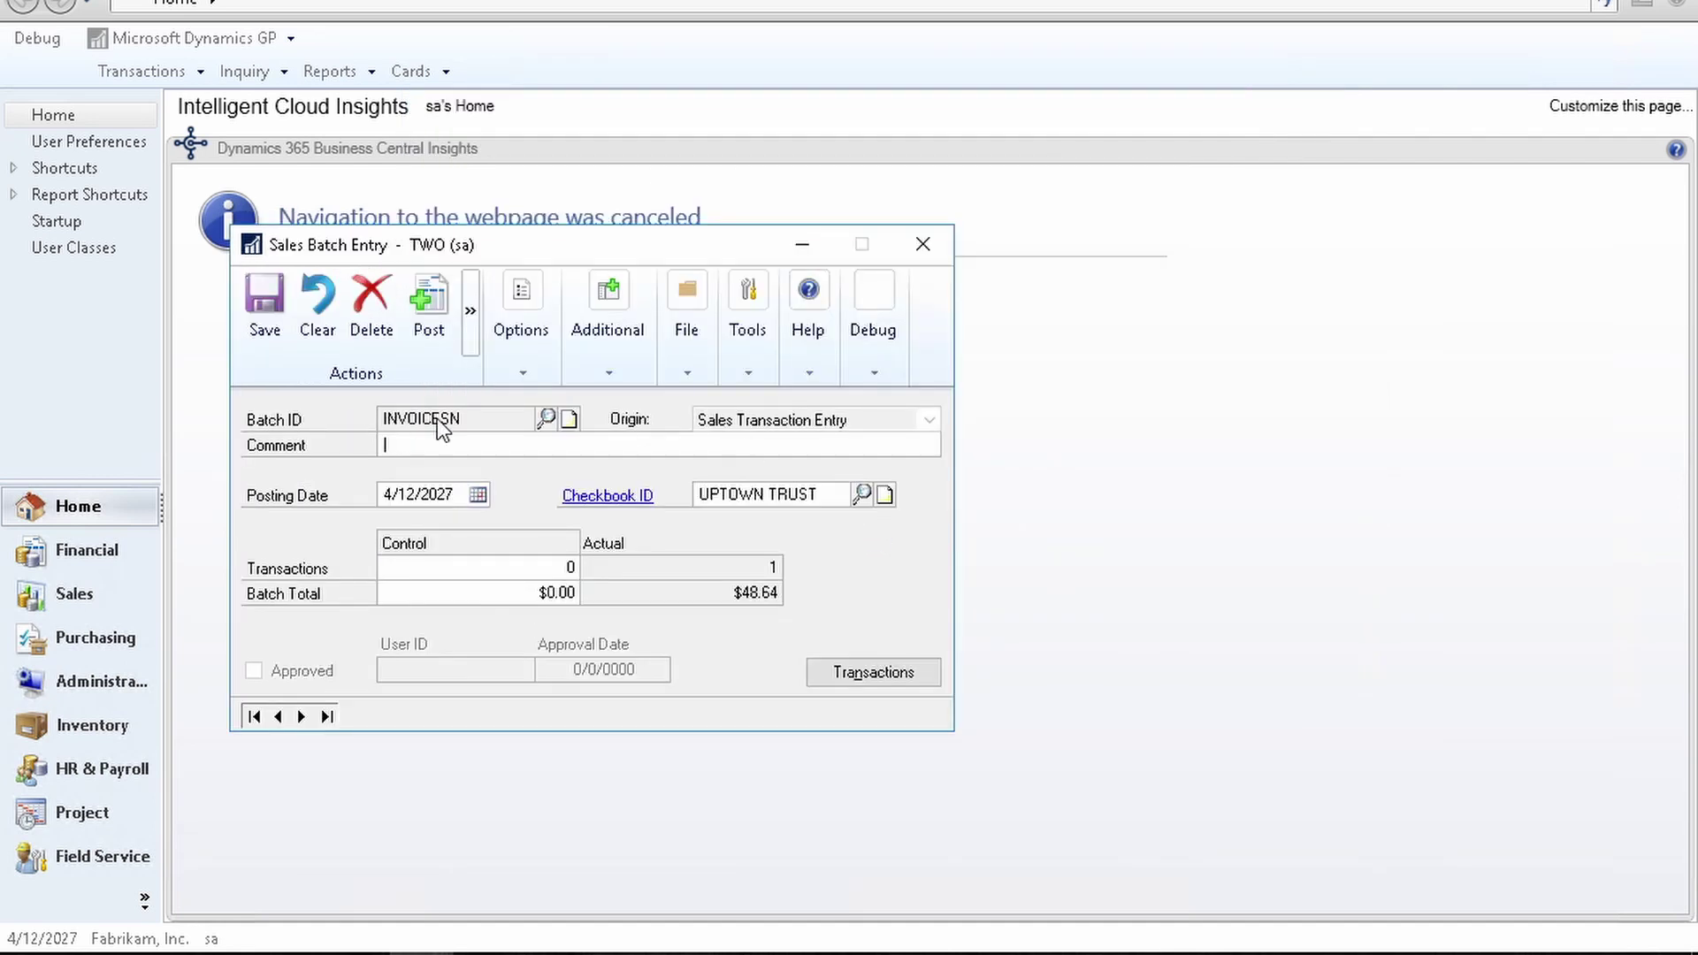
{"action": "left_click", "coordinate": [429, 300]}
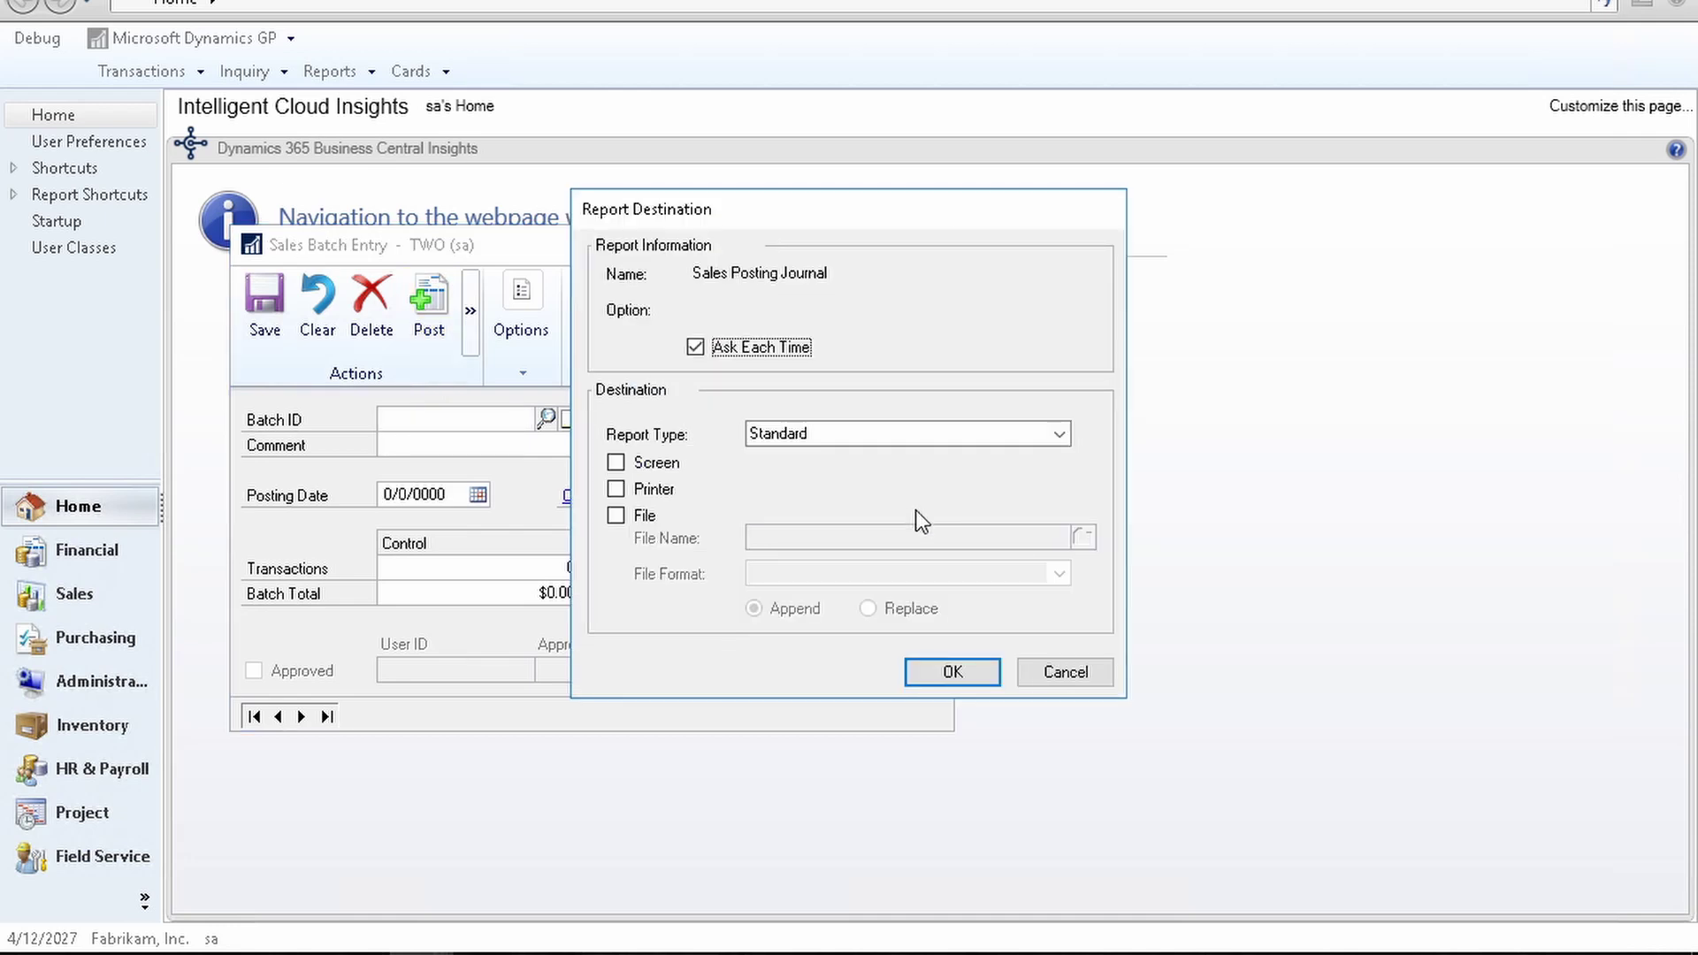
{"action": "left_click", "coordinate": [1090, 670]}
{"action": "left_click", "coordinate": [1088, 672]}
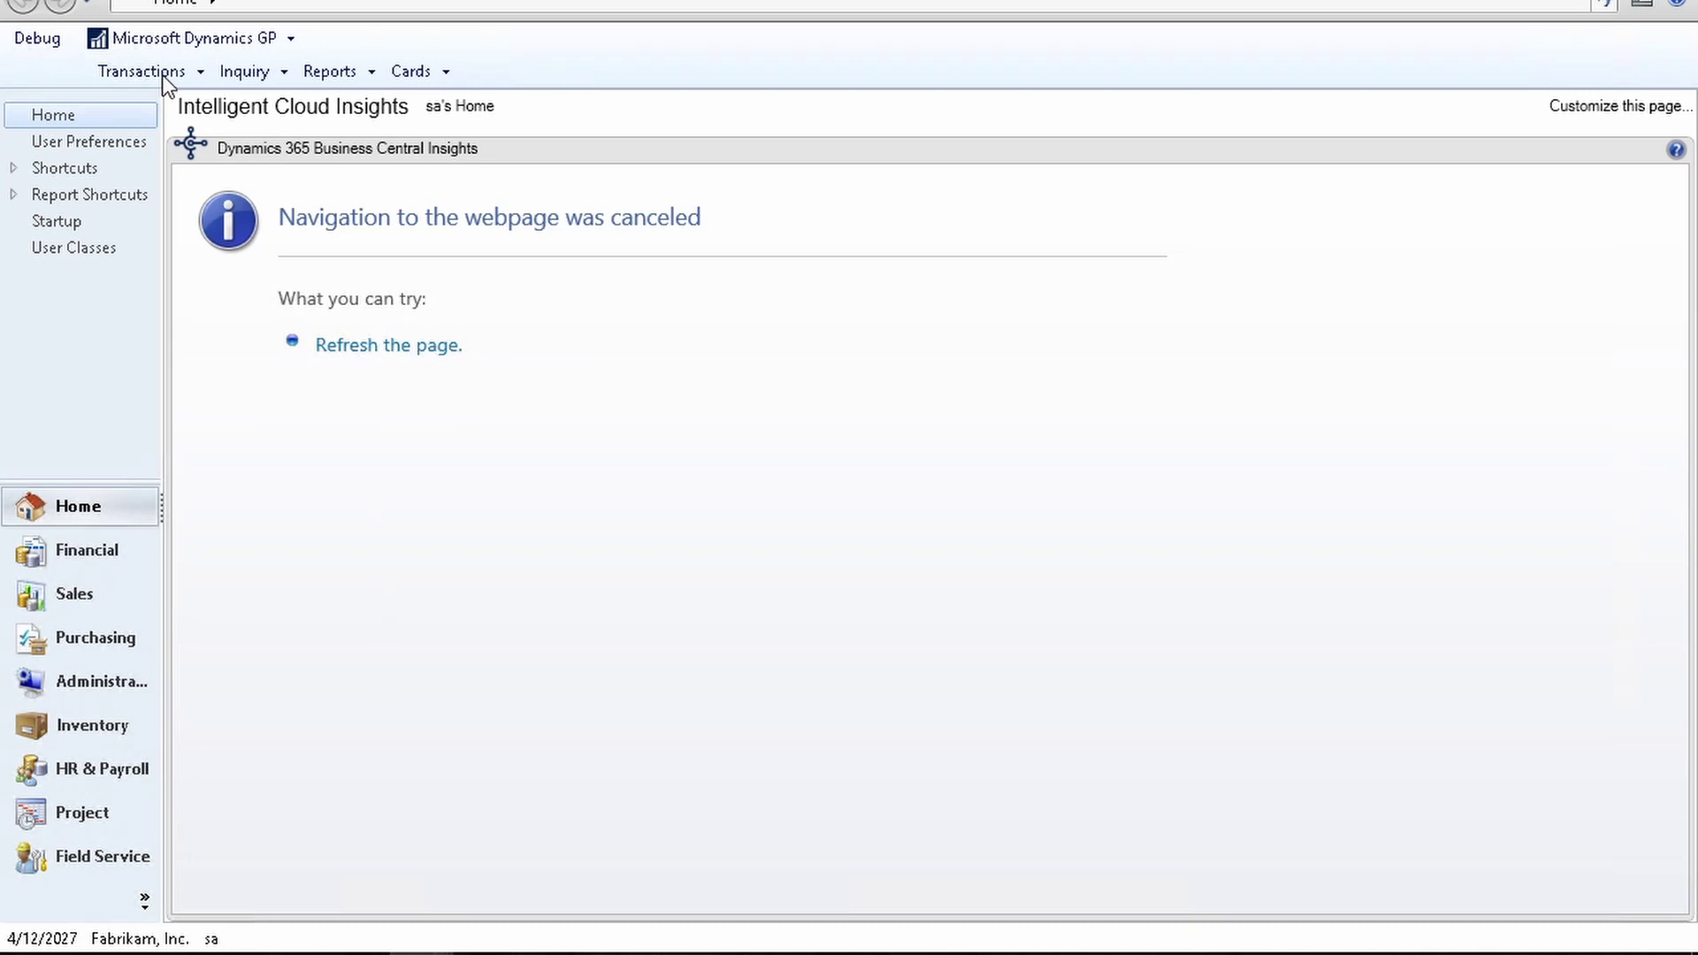
Step: Close Sales Batch Entry and open Receivables Batch Entry from the Sales transactions menu
{"action": "mouse_move", "coordinate": [494, 944]}
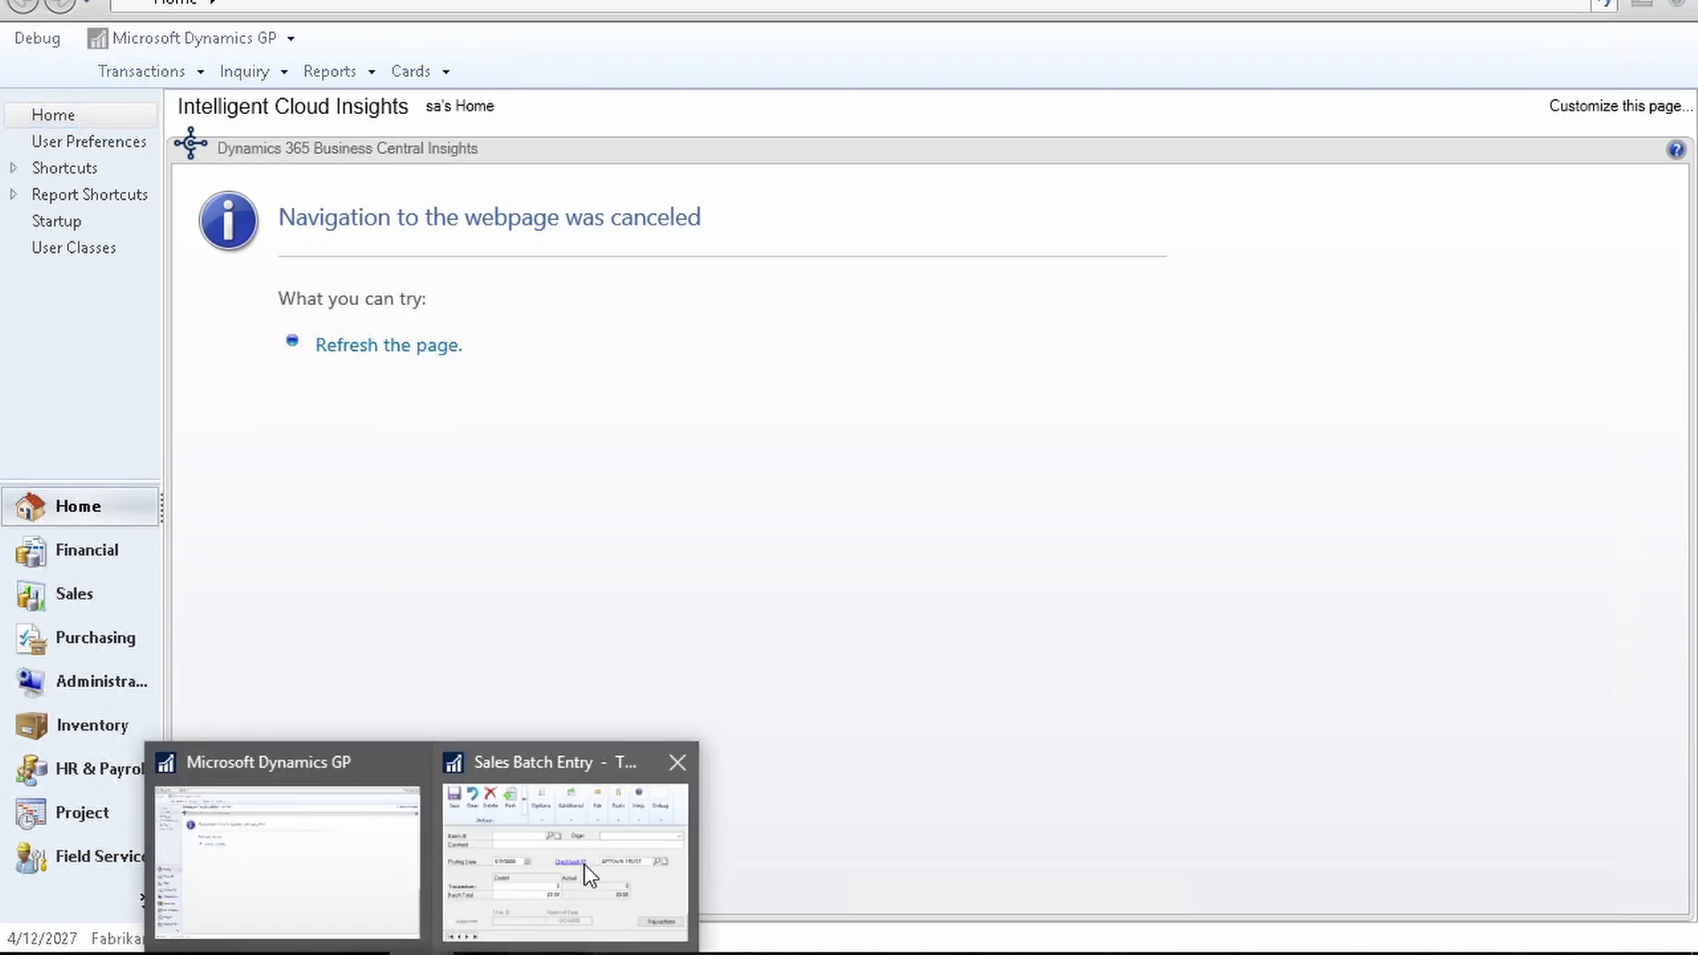
{"action": "left_click", "coordinate": [584, 867]}
{"action": "left_click", "coordinate": [921, 239]}
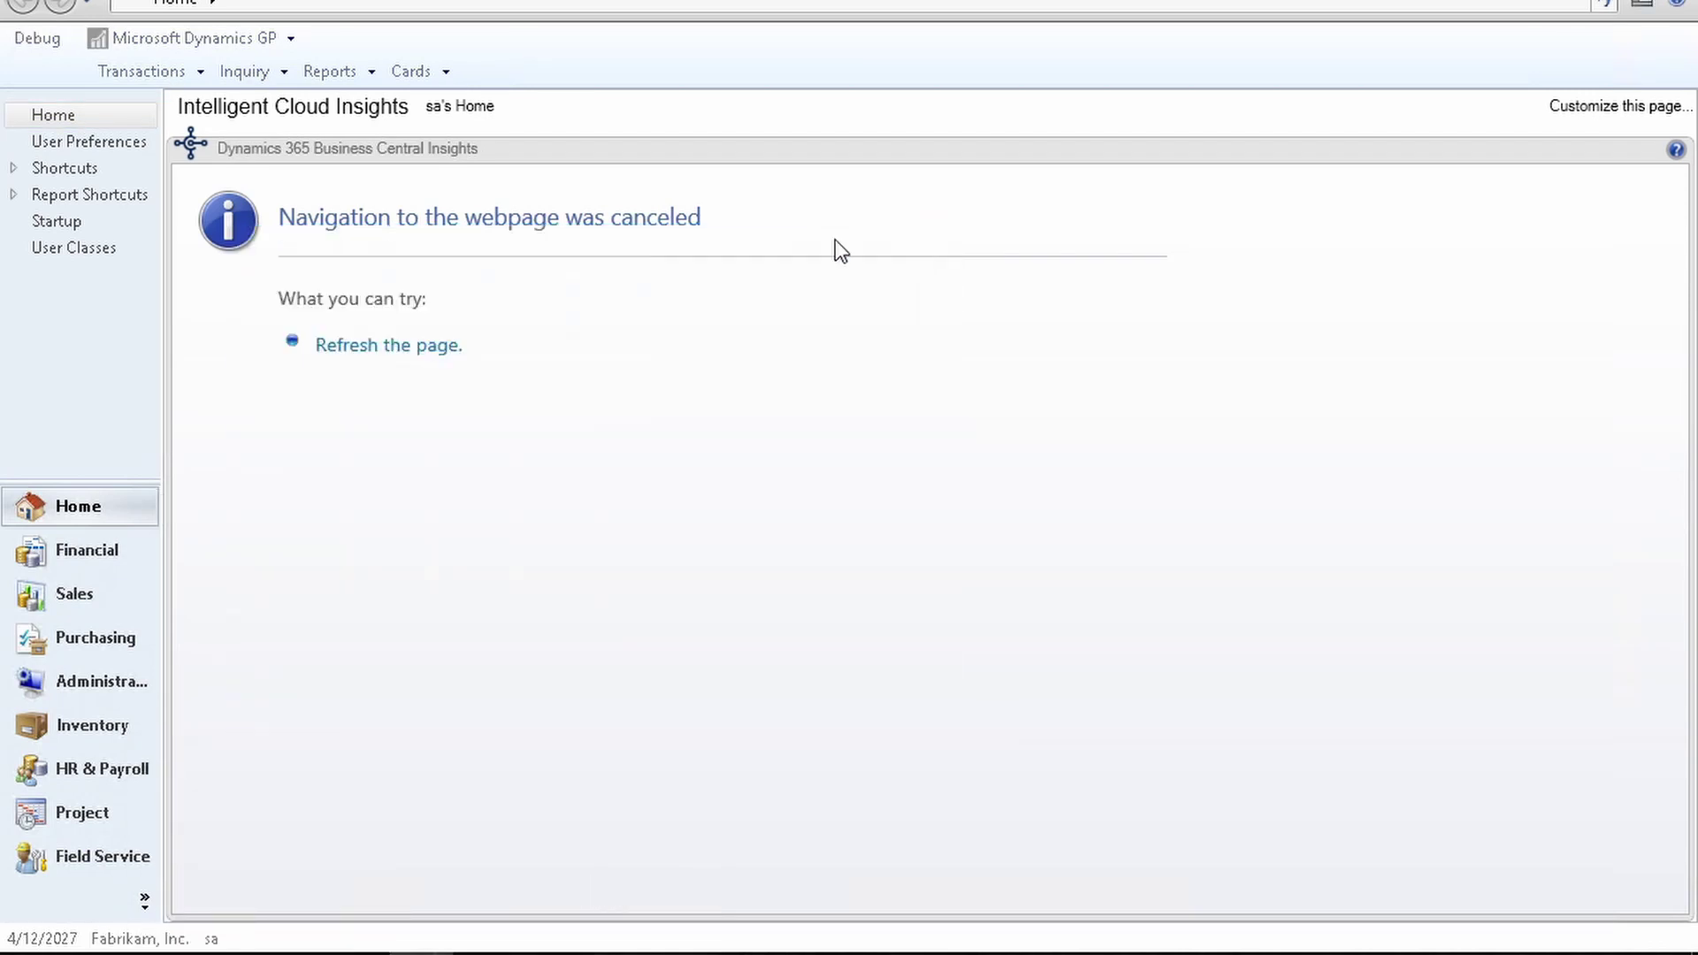
{"action": "left_click", "coordinate": [174, 71]}
{"action": "mouse_move", "coordinate": [208, 132]}
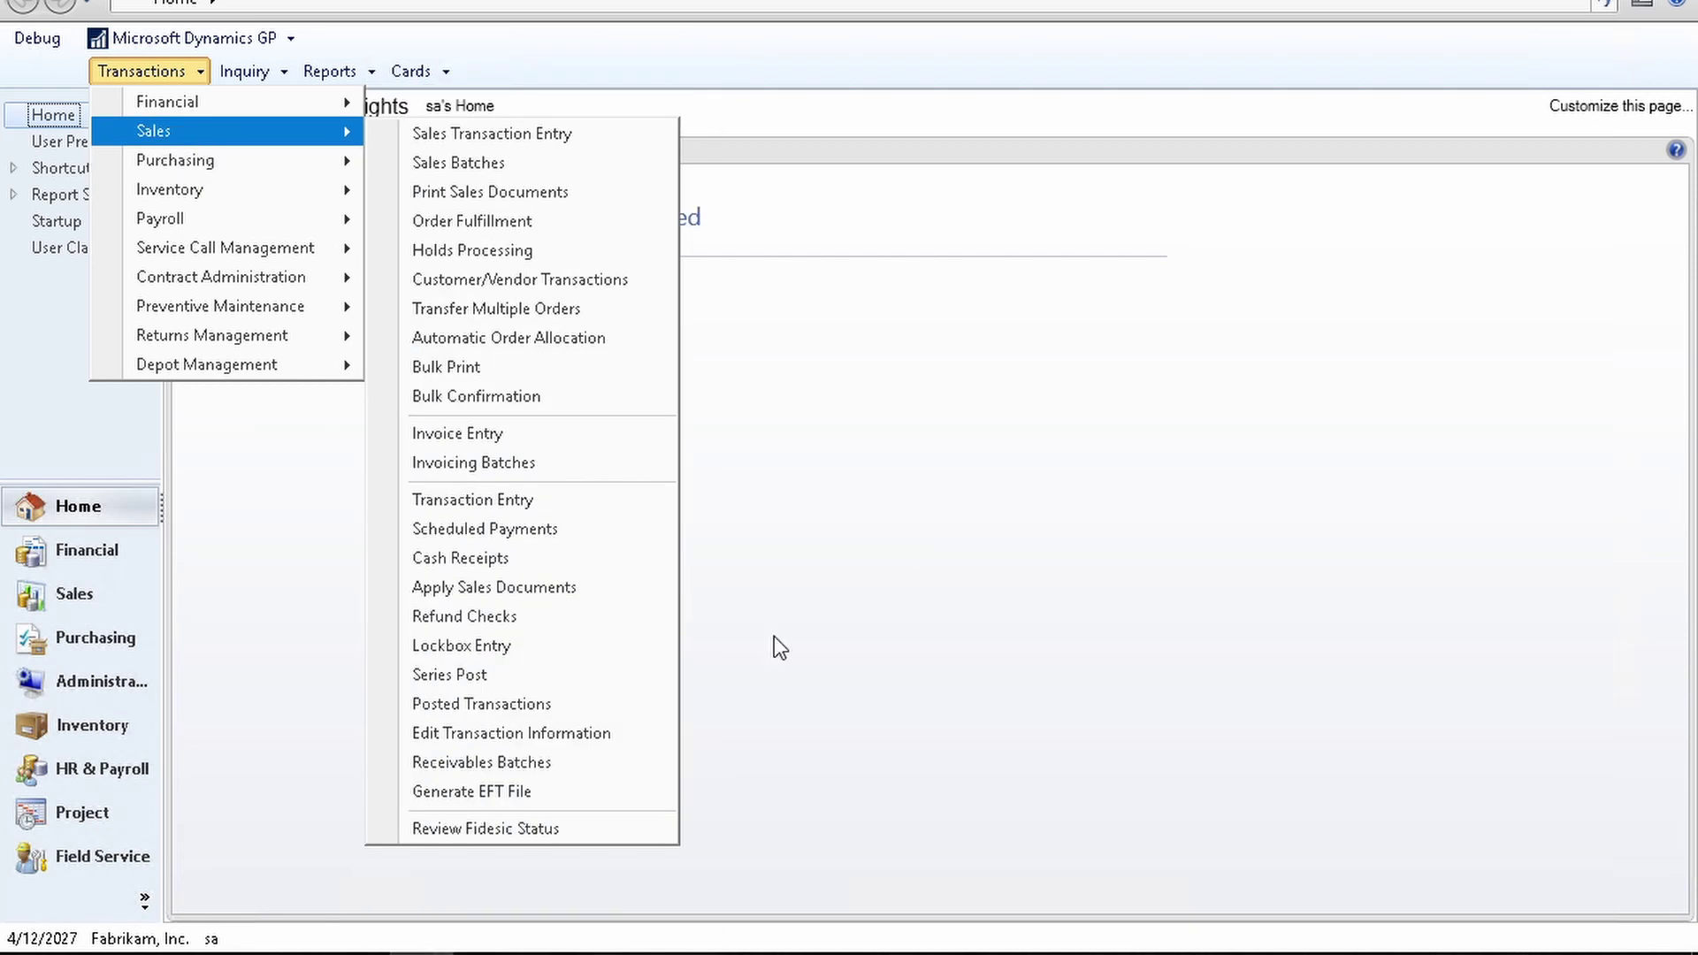
{"action": "left_click", "coordinate": [576, 764]}
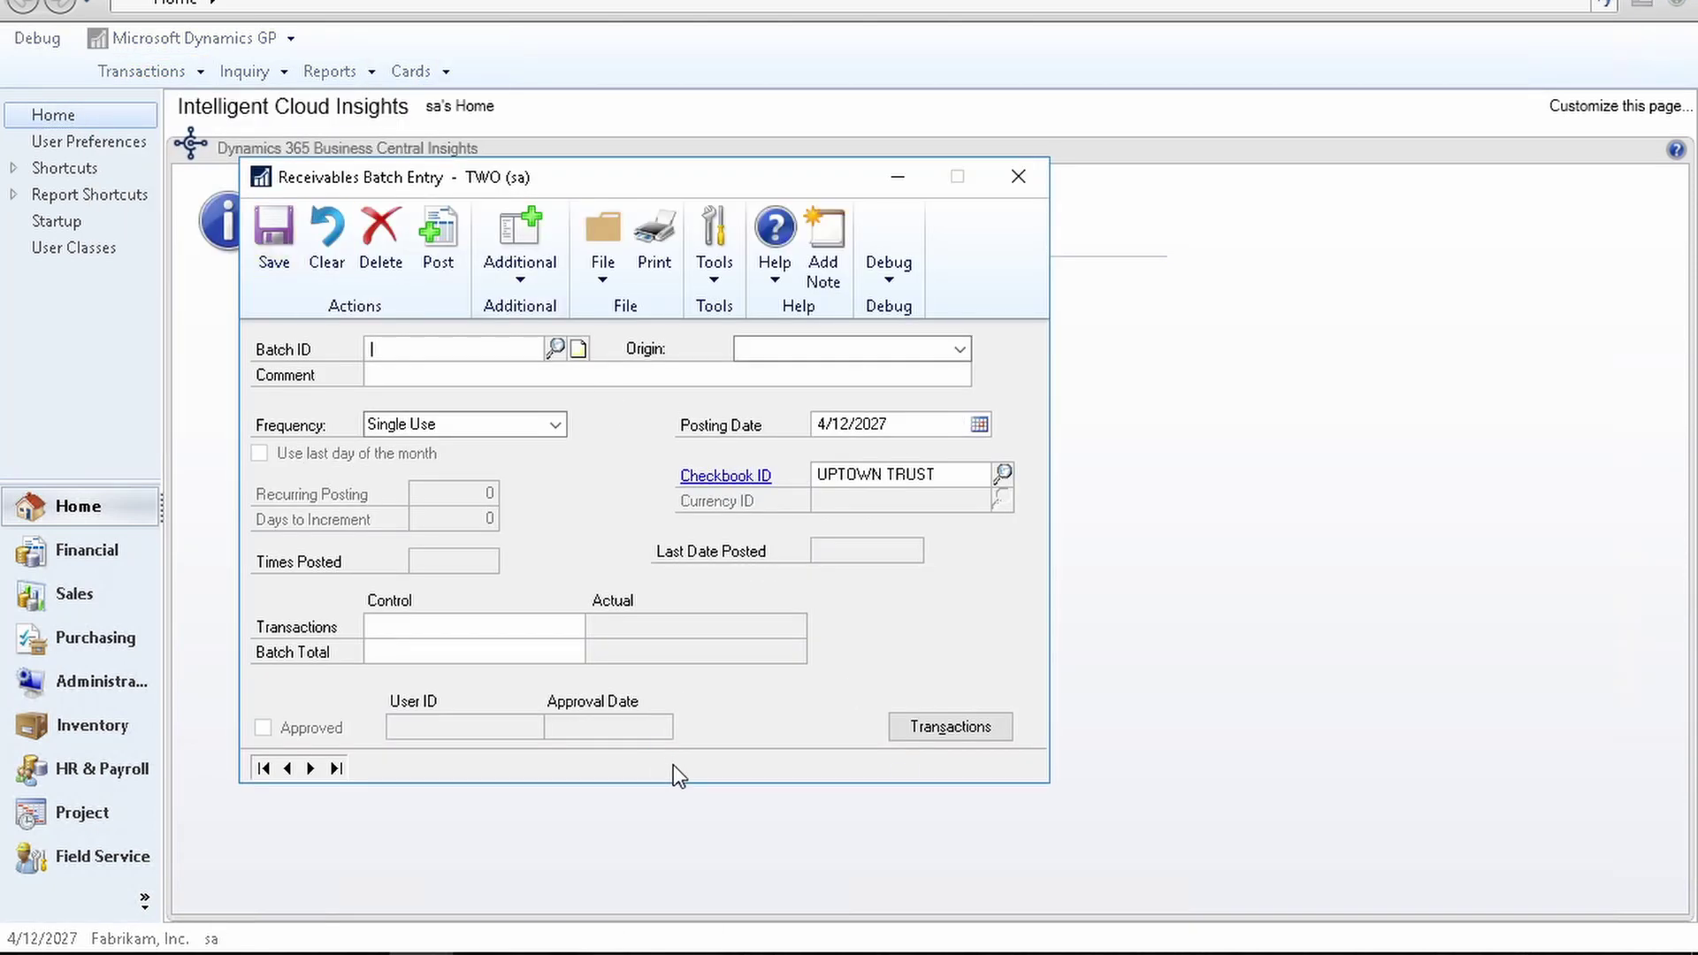
Step: Create batch RECEIPTS with Cash Receipts Entry origin and checkbook UPTOWN TRUST, showing Additional actions
{"action": "type", "text": "RECEIPTS"}
{"action": "key", "text": "Tab"}
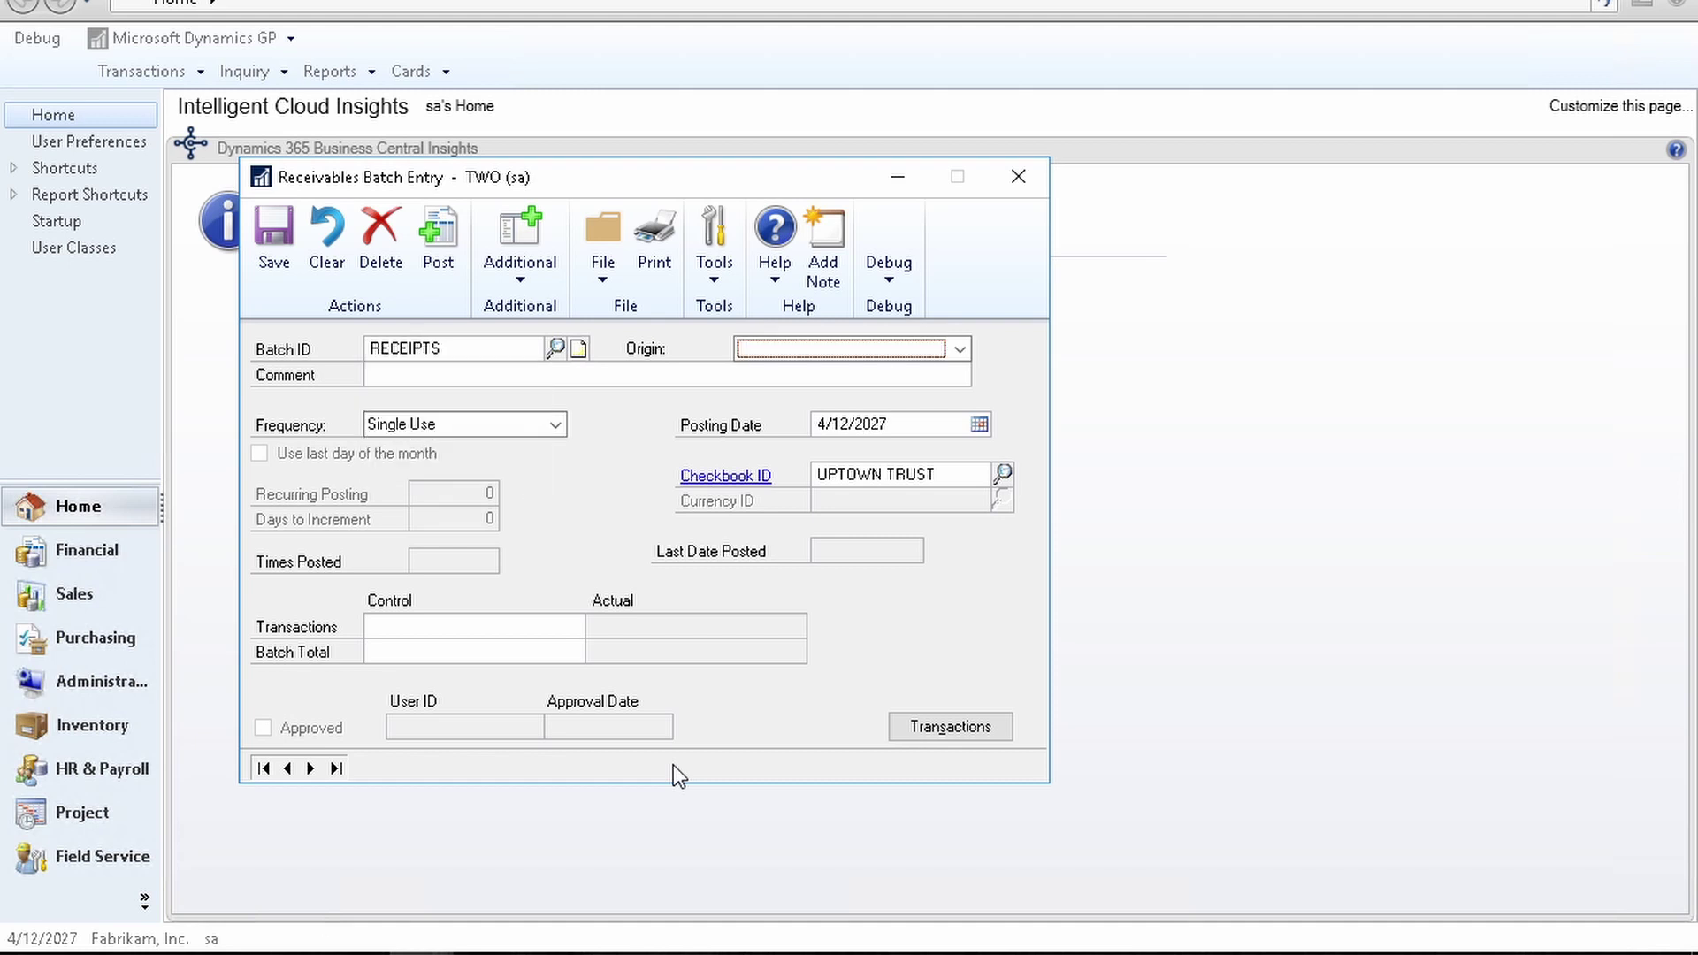
{"action": "key", "text": "alt+Down"}
{"action": "key", "text": "Down"}
{"action": "key", "text": "Tab"}
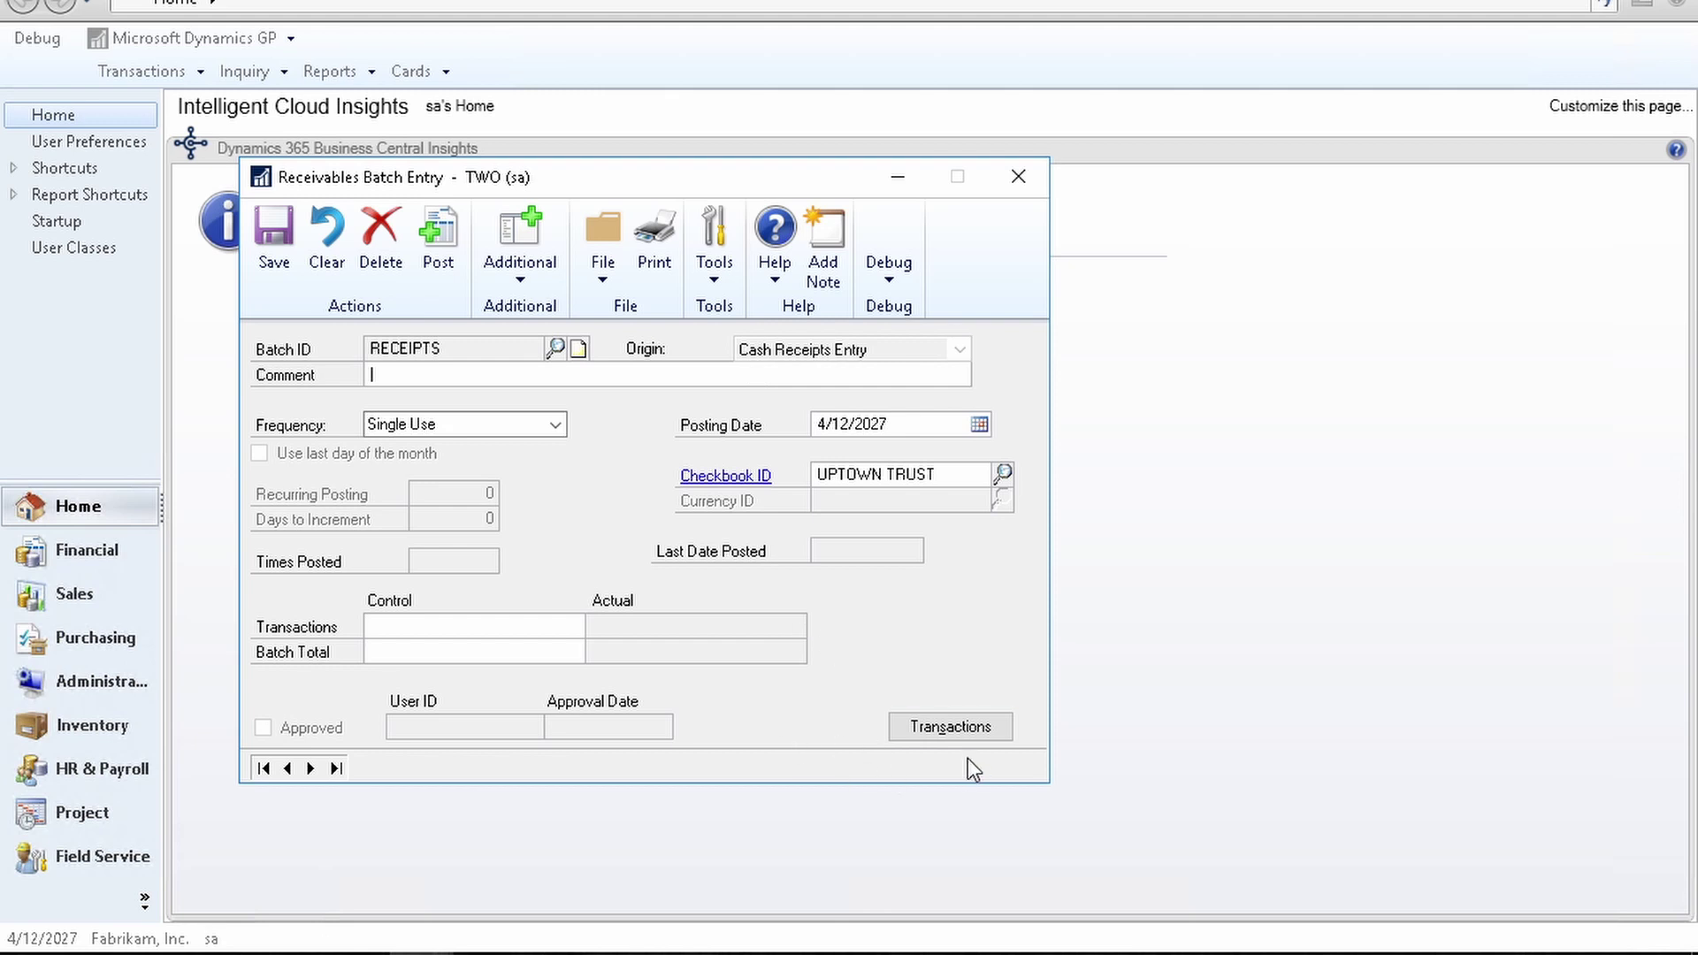
{"action": "left_click", "coordinate": [902, 736]}
{"action": "left_click", "coordinate": [528, 272]}
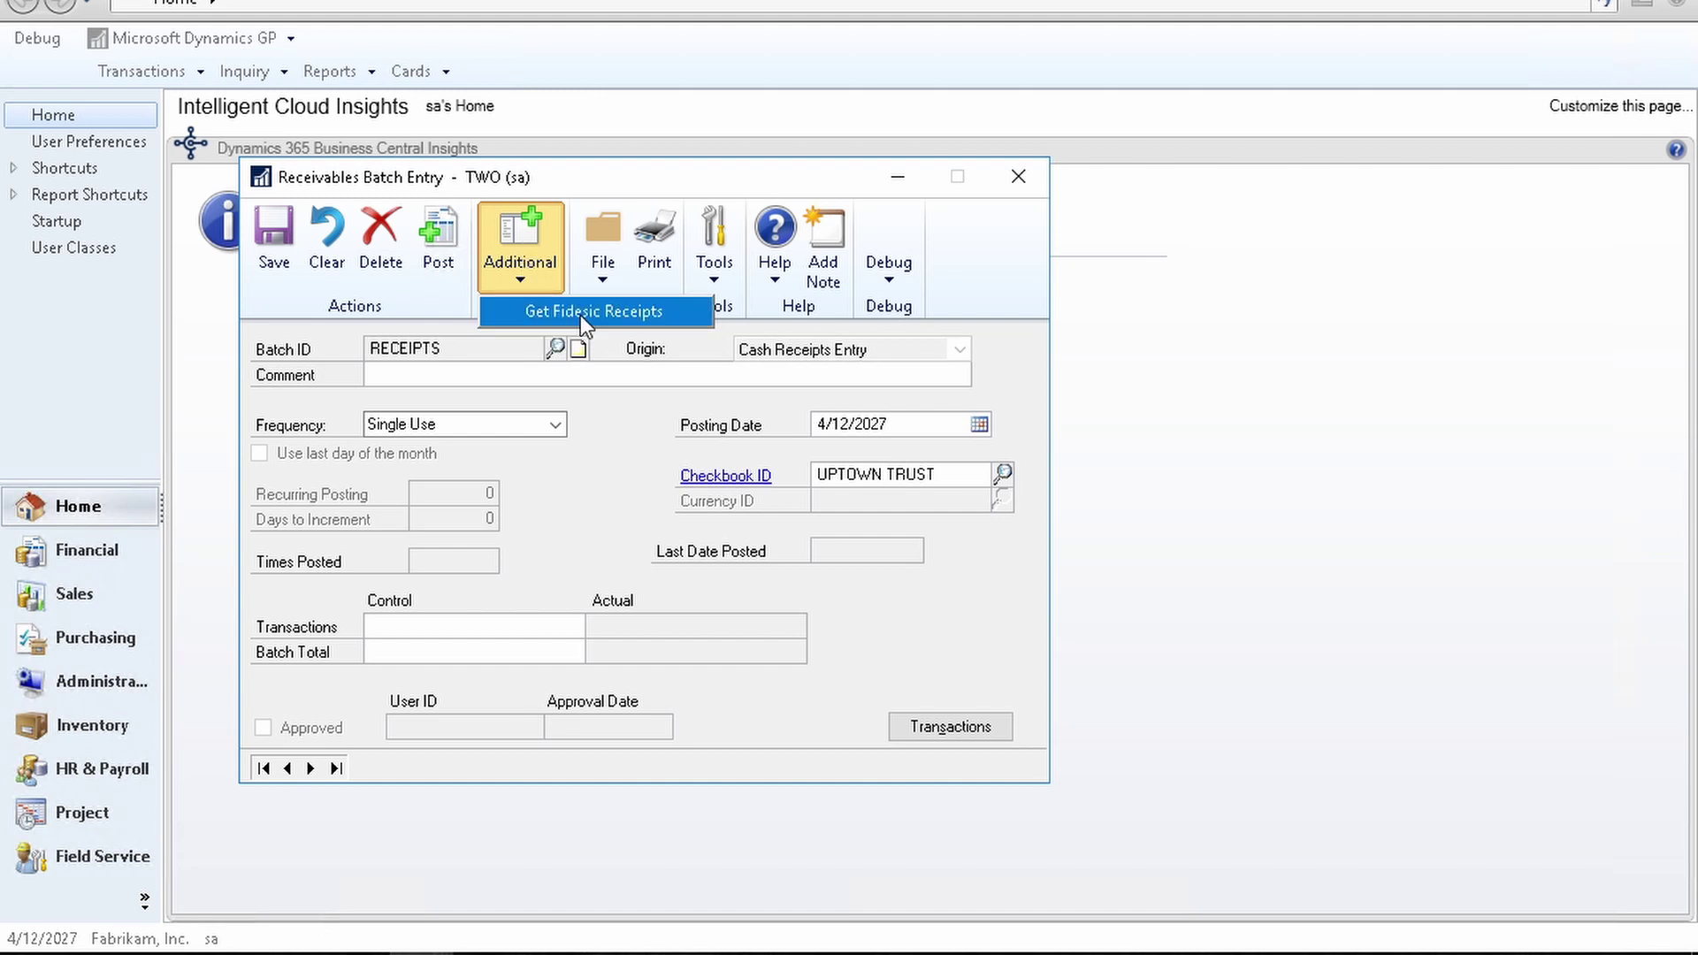
Step: Start Get Fidesic Receipts and log in with the Fidesic PIN
{"action": "left_click", "coordinate": [578, 315]}
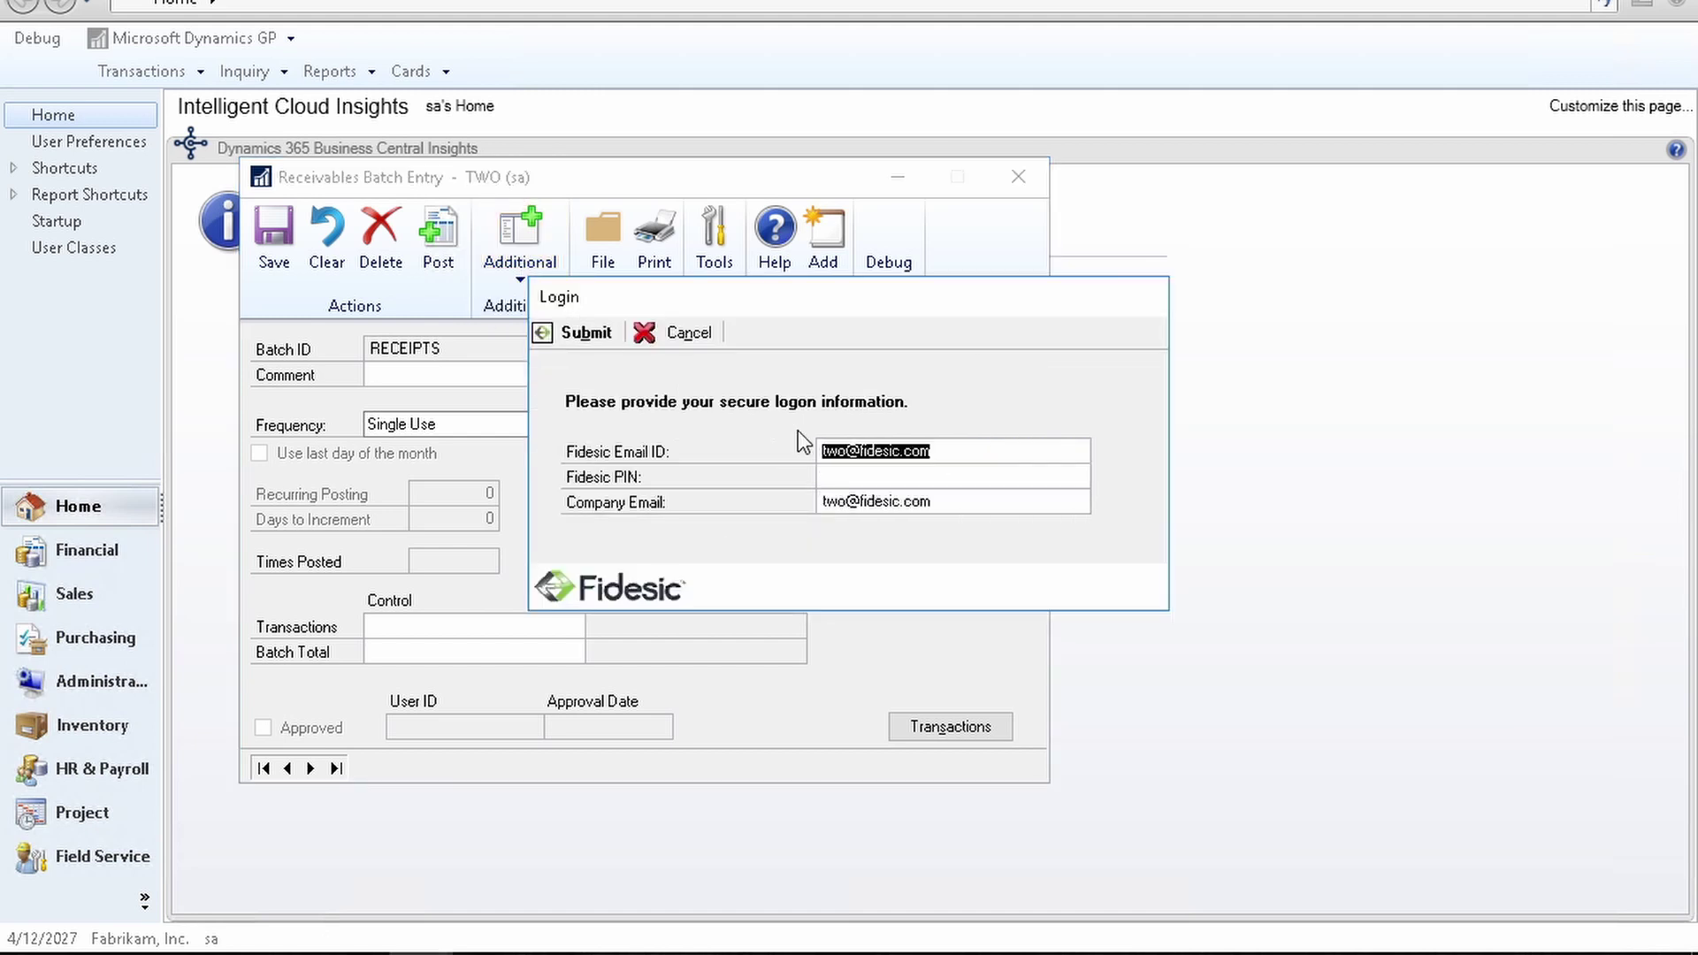
{"action": "left_click", "coordinate": [962, 478]}
{"action": "type", "text": "••••••••••"}
{"action": "key", "text": "Return"}
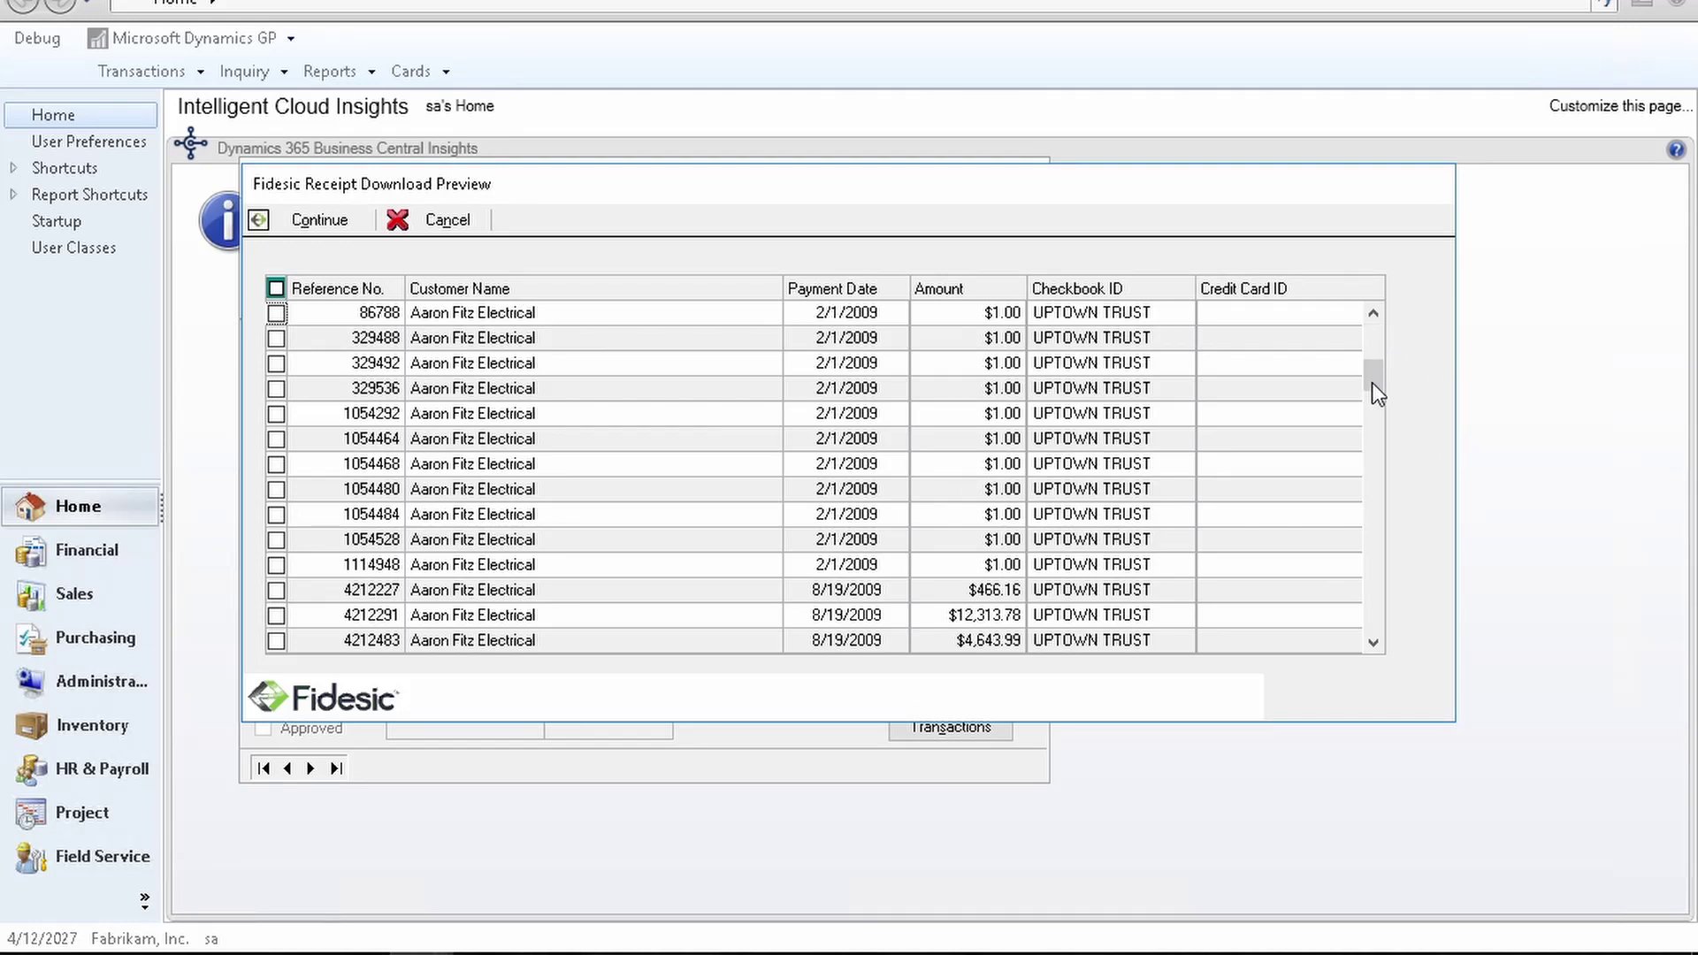
Step: Mark the $11,165.84 payment in the preview and download it into the batch
{"action": "left_click_drag", "start_coordinate": [1363, 555], "coordinate": [1377, 562]}
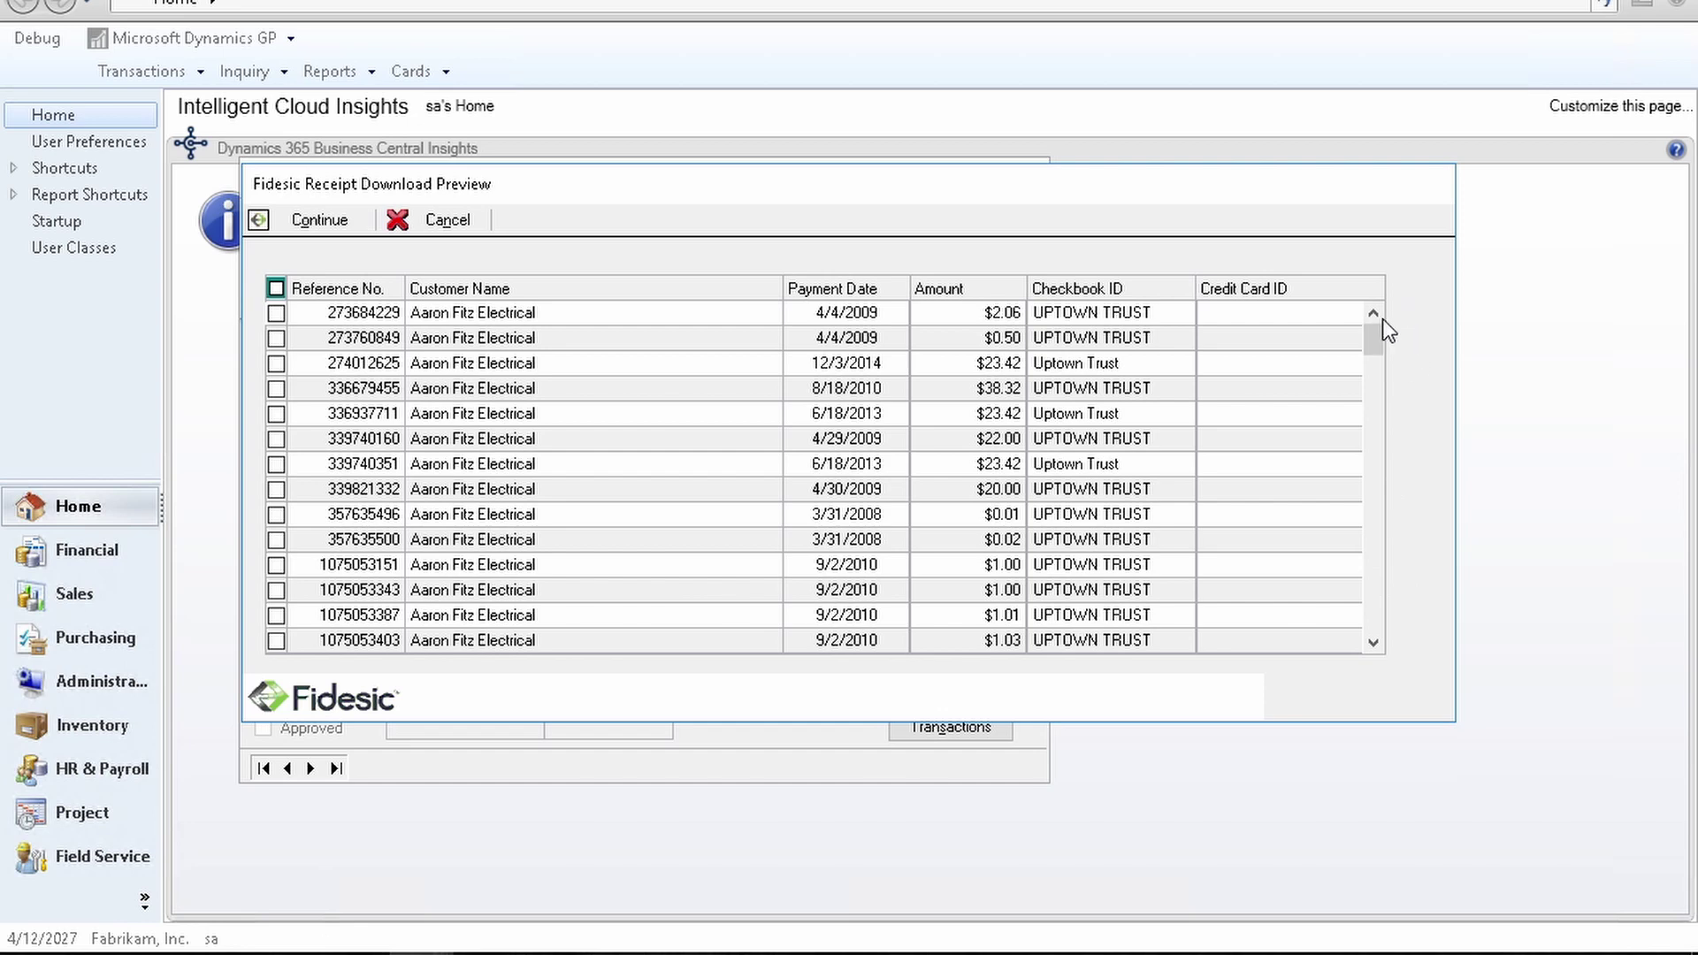
{"action": "left_click_drag", "start_coordinate": [1382, 318], "coordinate": [1382, 318]}
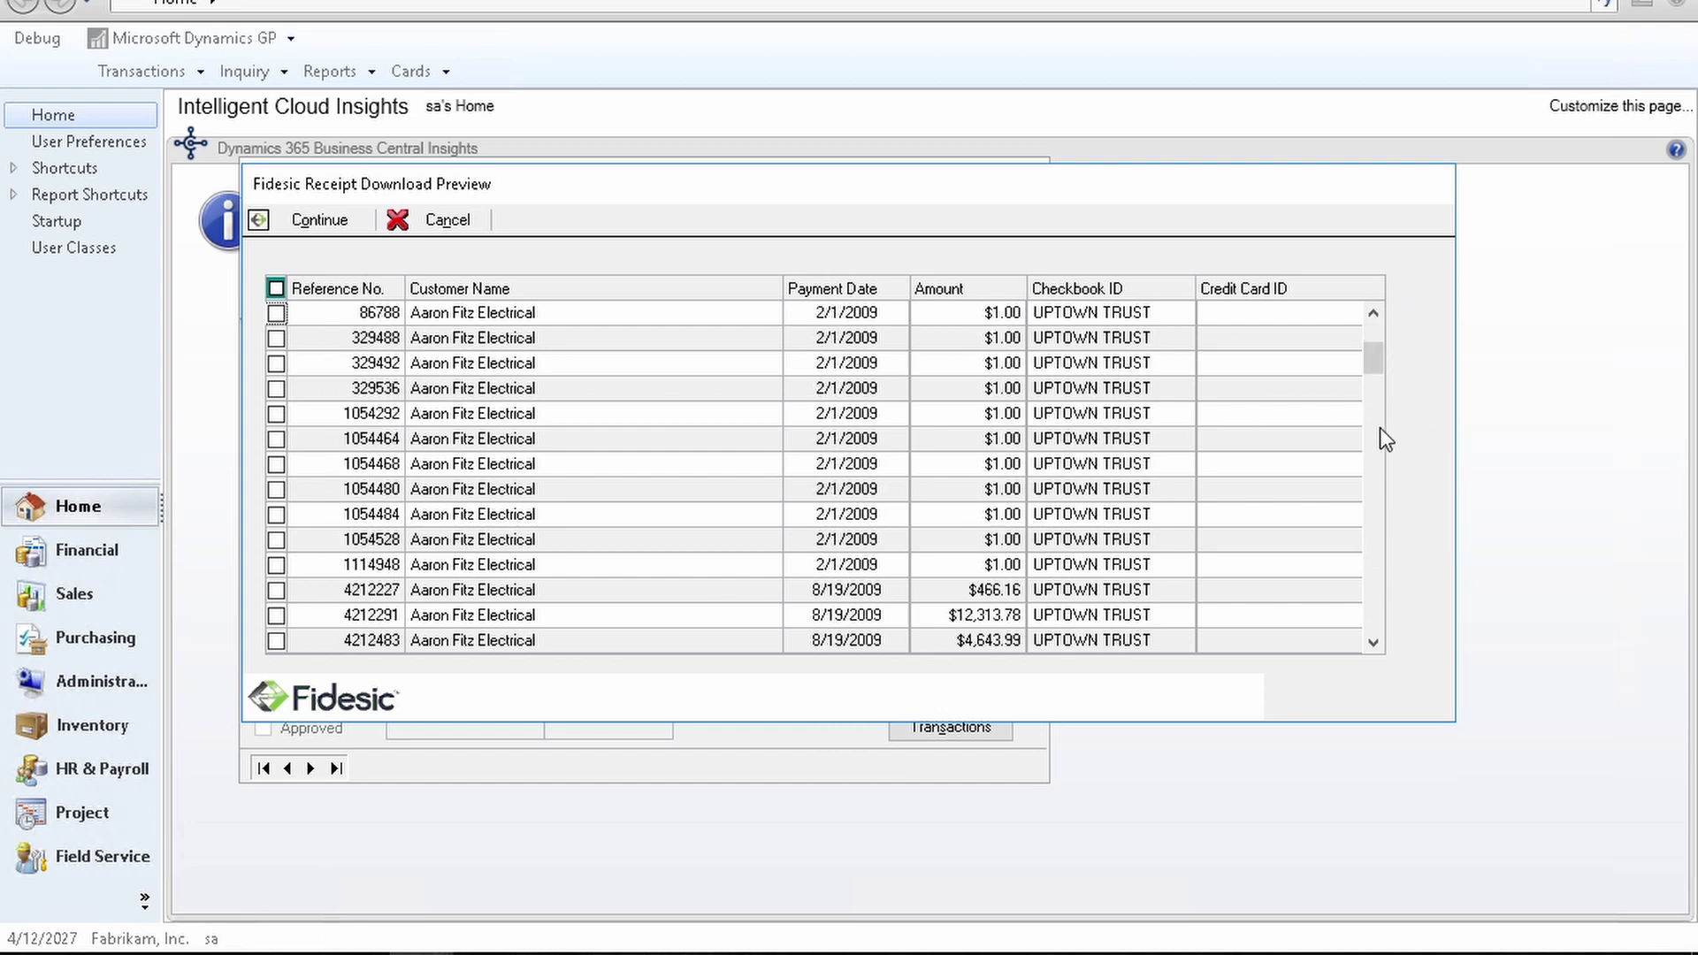
{"action": "left_click_drag", "start_coordinate": [1380, 427], "coordinate": [1376, 487]}
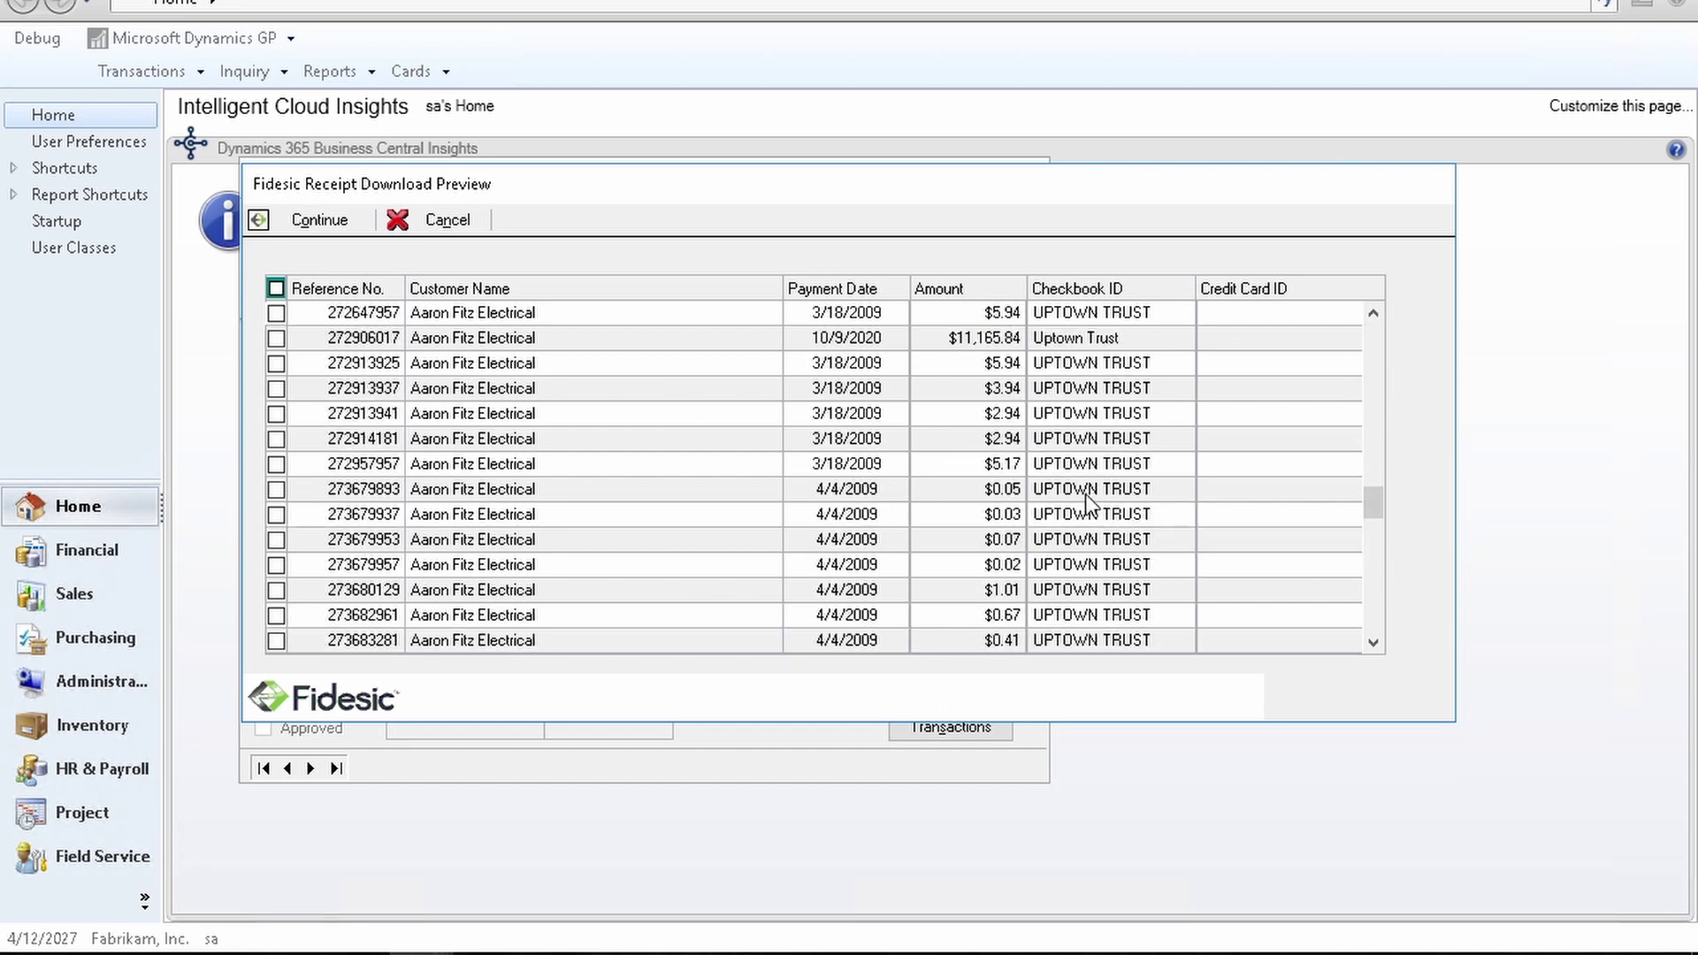
{"action": "scroll", "coordinate": [871, 442], "scroll_direction": "up", "scroll_amount": 2}
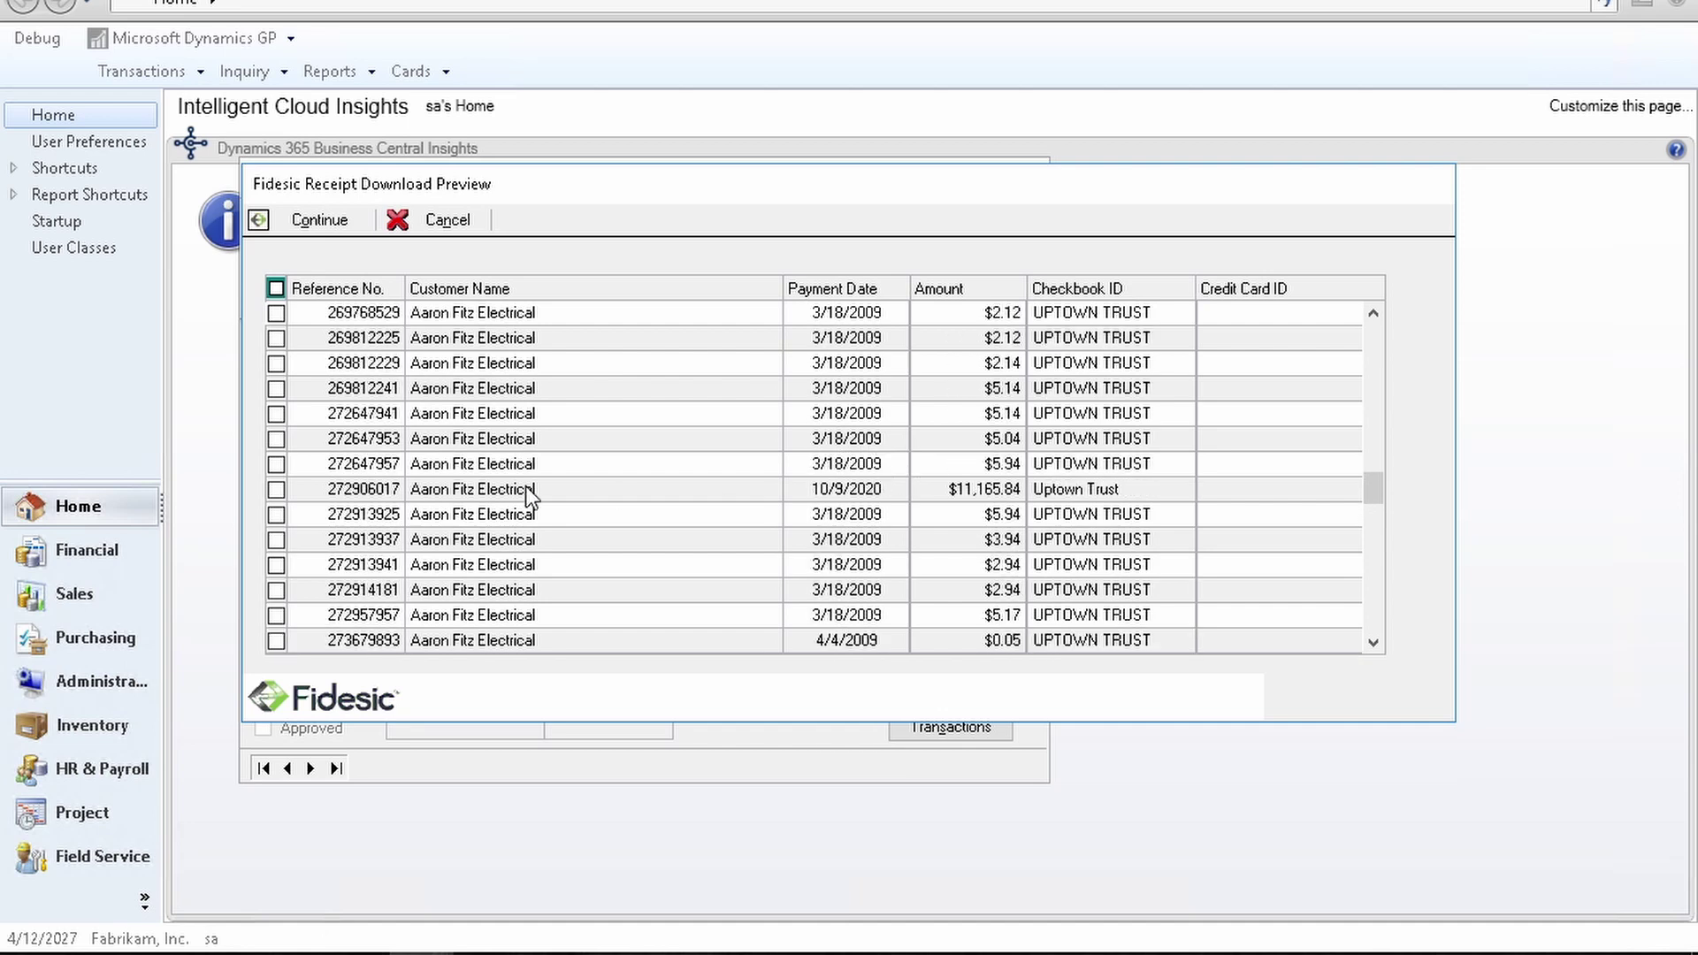
{"action": "left_click", "coordinate": [276, 489]}
{"action": "left_click", "coordinate": [340, 223]}
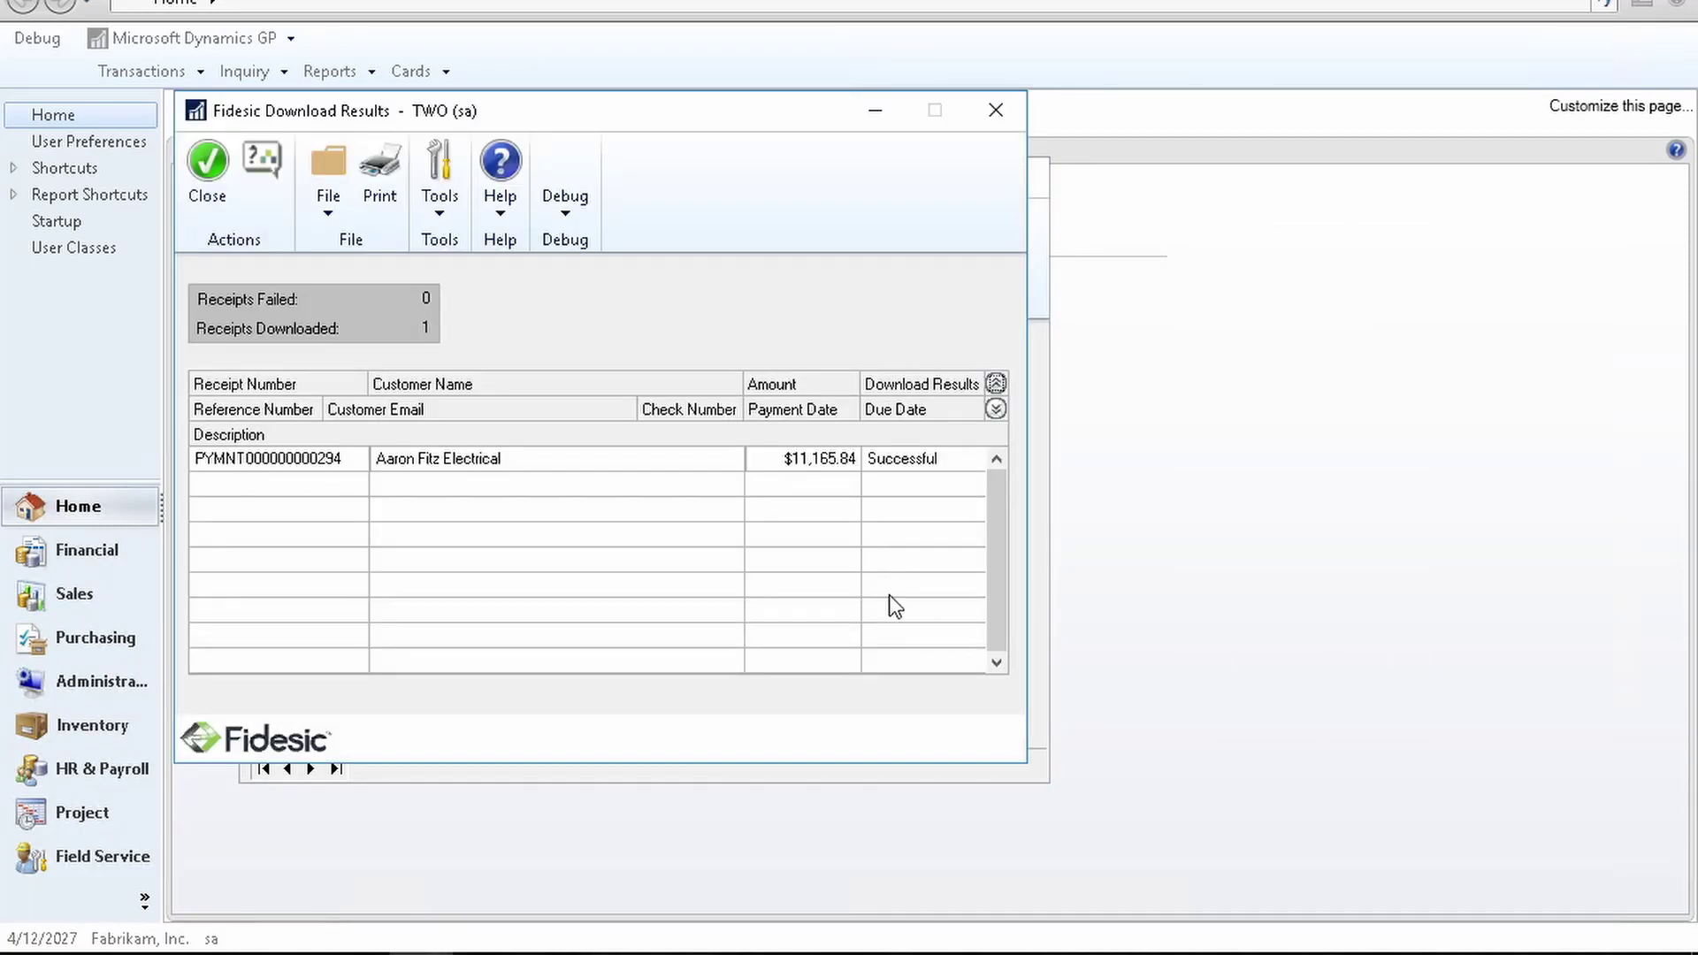
Step: Open the downloaded $11,165.84 receipt in batch RECEIPTS and review the invoices it applies to
{"action": "left_click", "coordinate": [218, 204]}
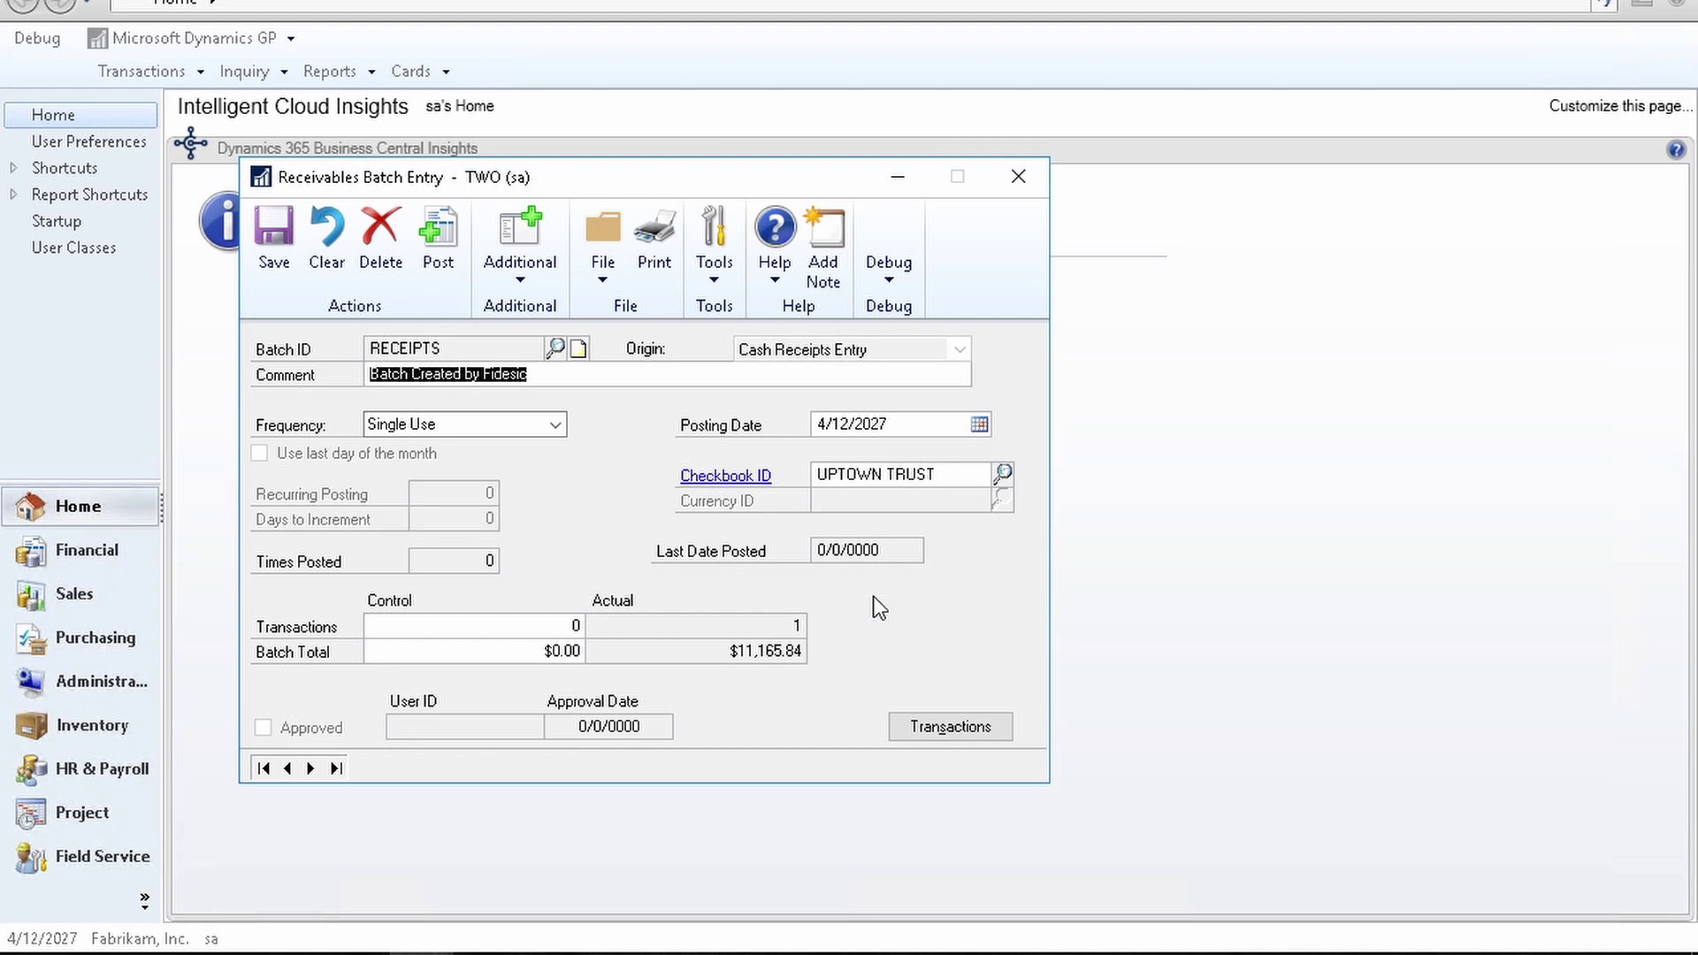
{"action": "left_click", "coordinate": [950, 726]}
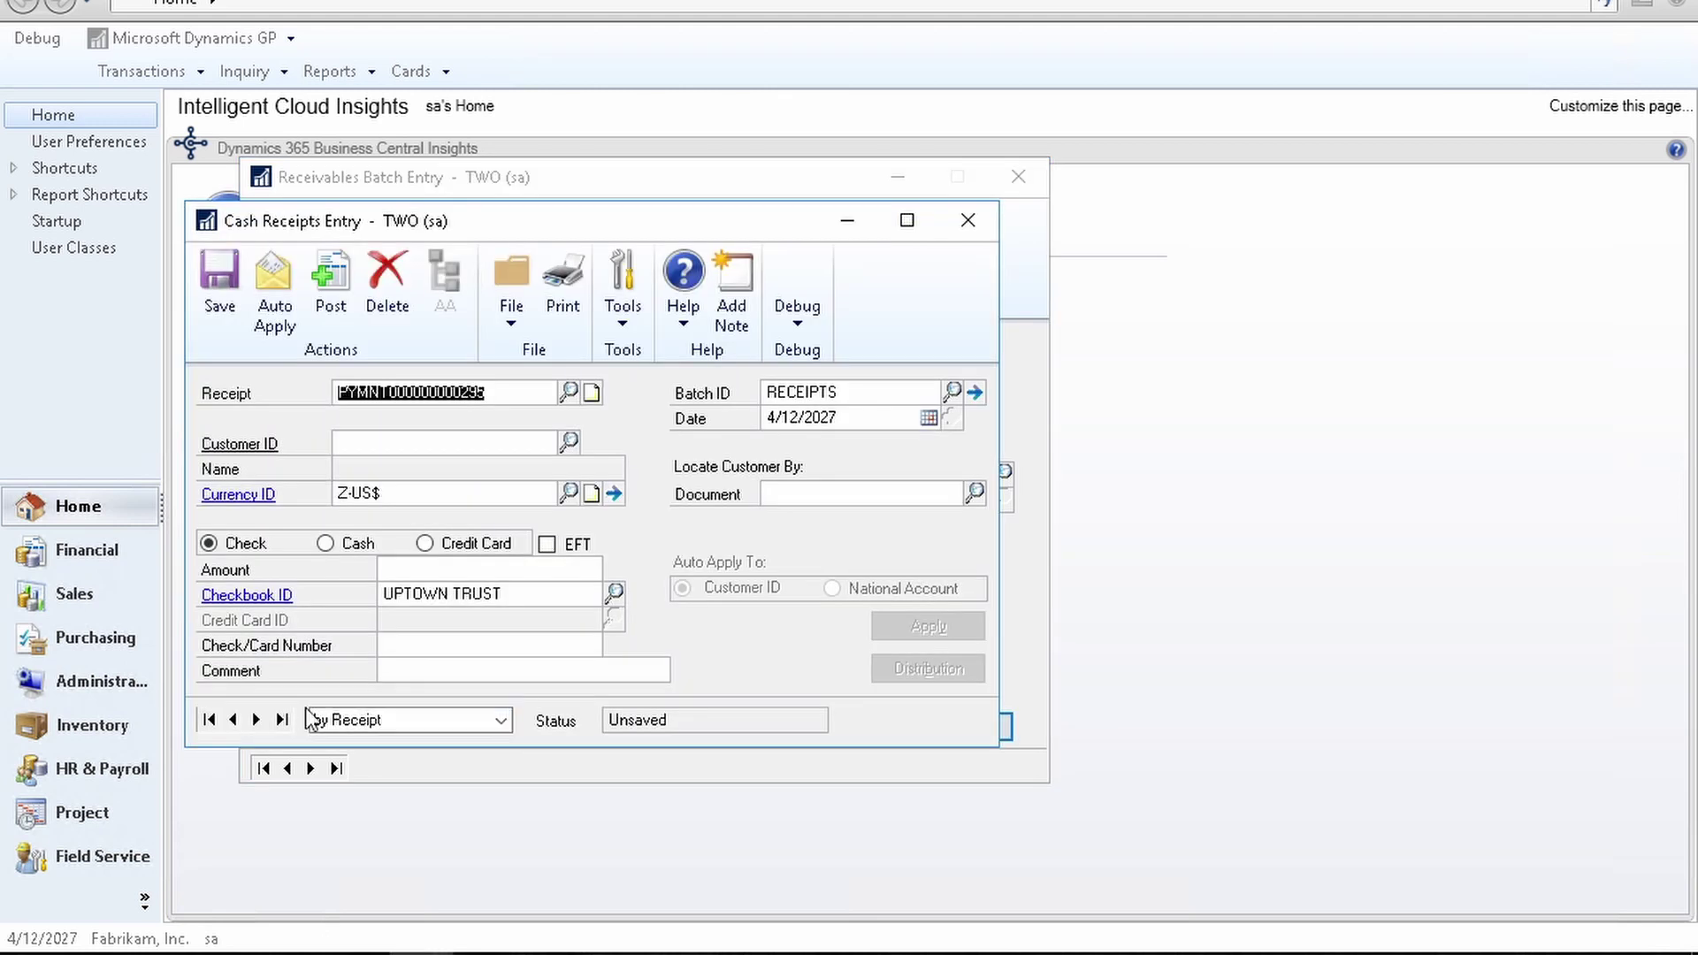
{"action": "left_click", "coordinate": [233, 719]}
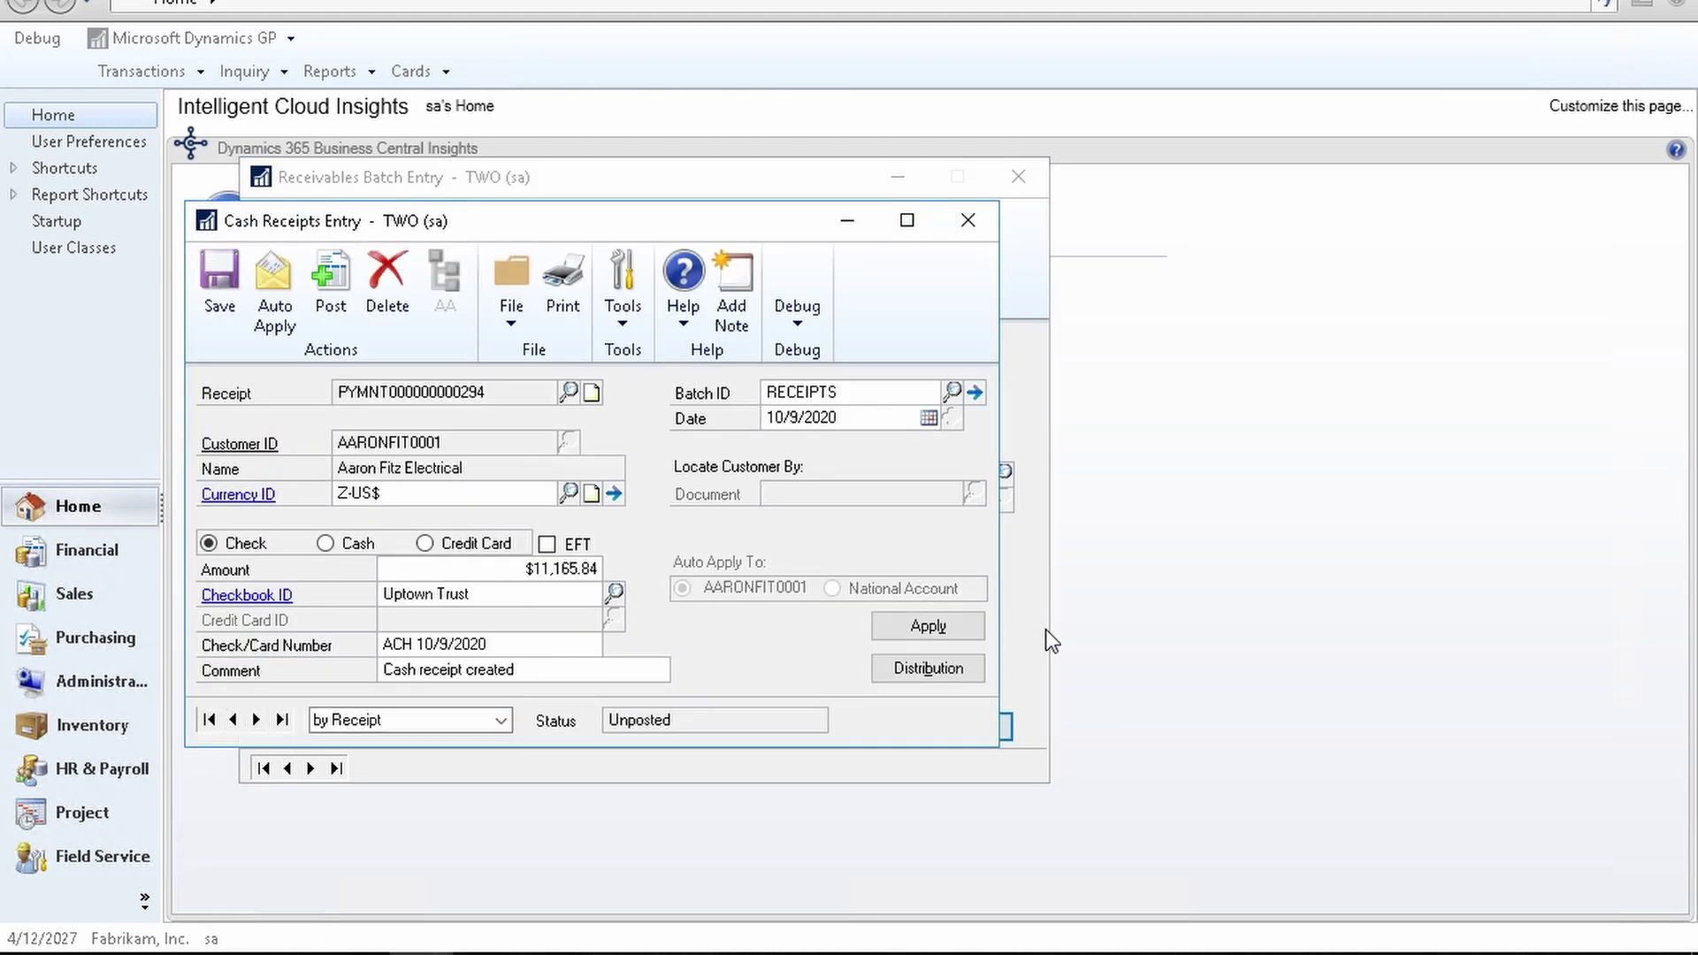
{"action": "left_click", "coordinate": [929, 626]}
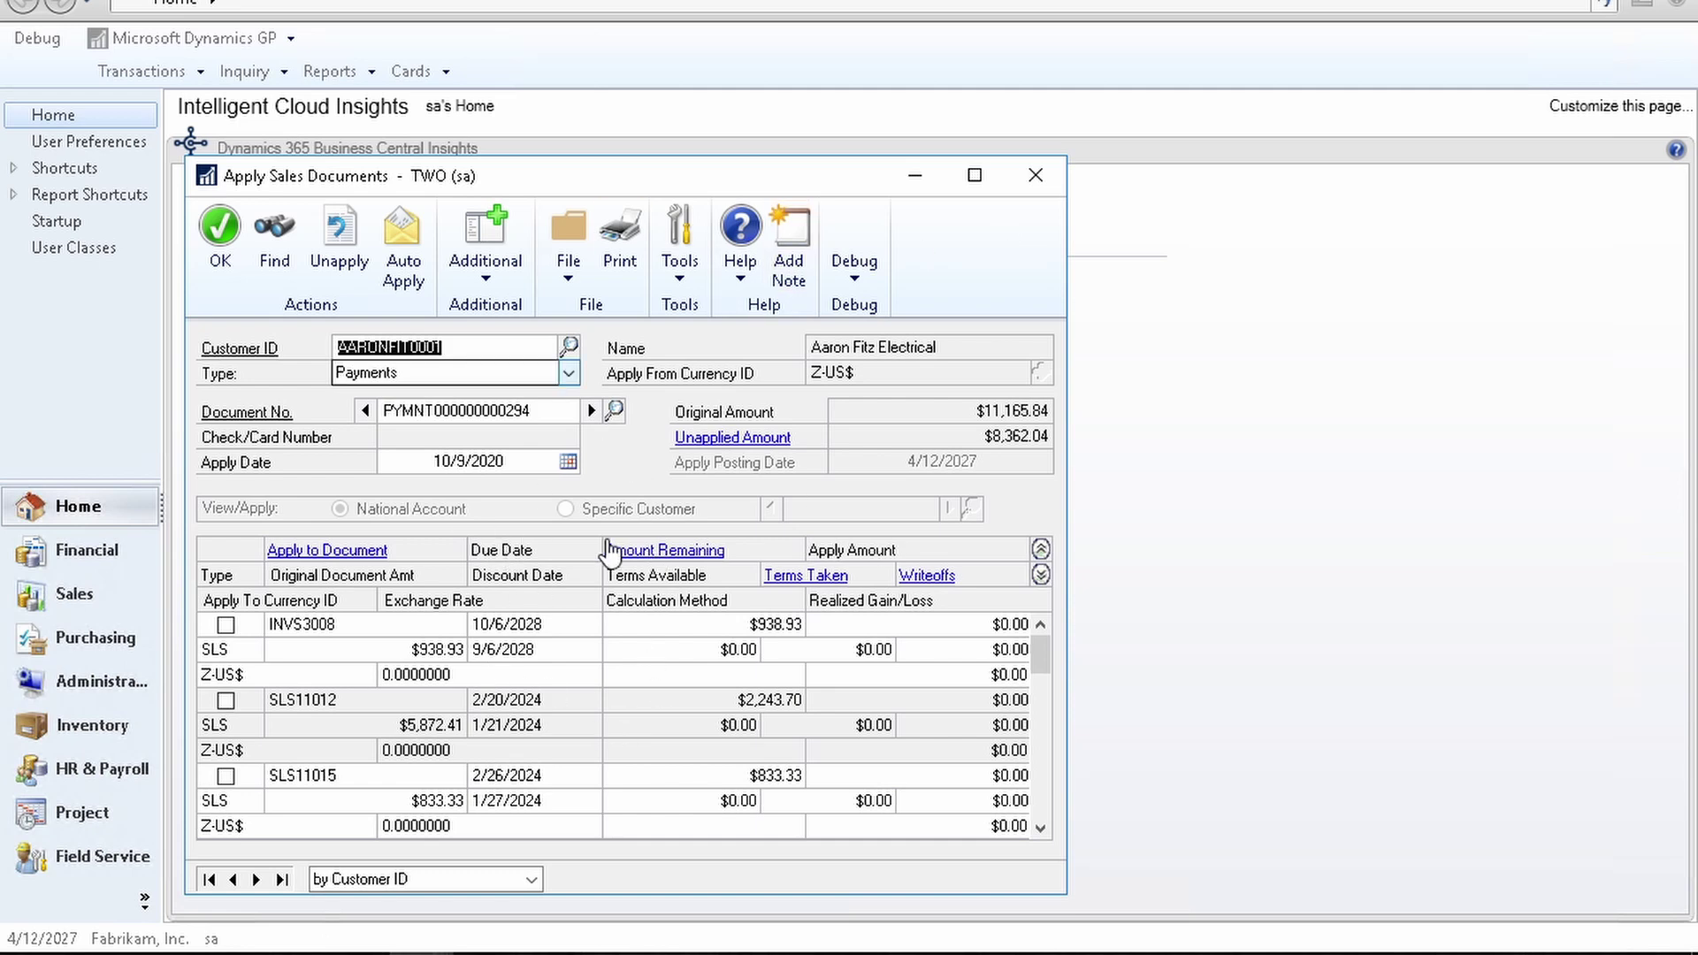
{"action": "left_click", "coordinate": [1036, 175]}
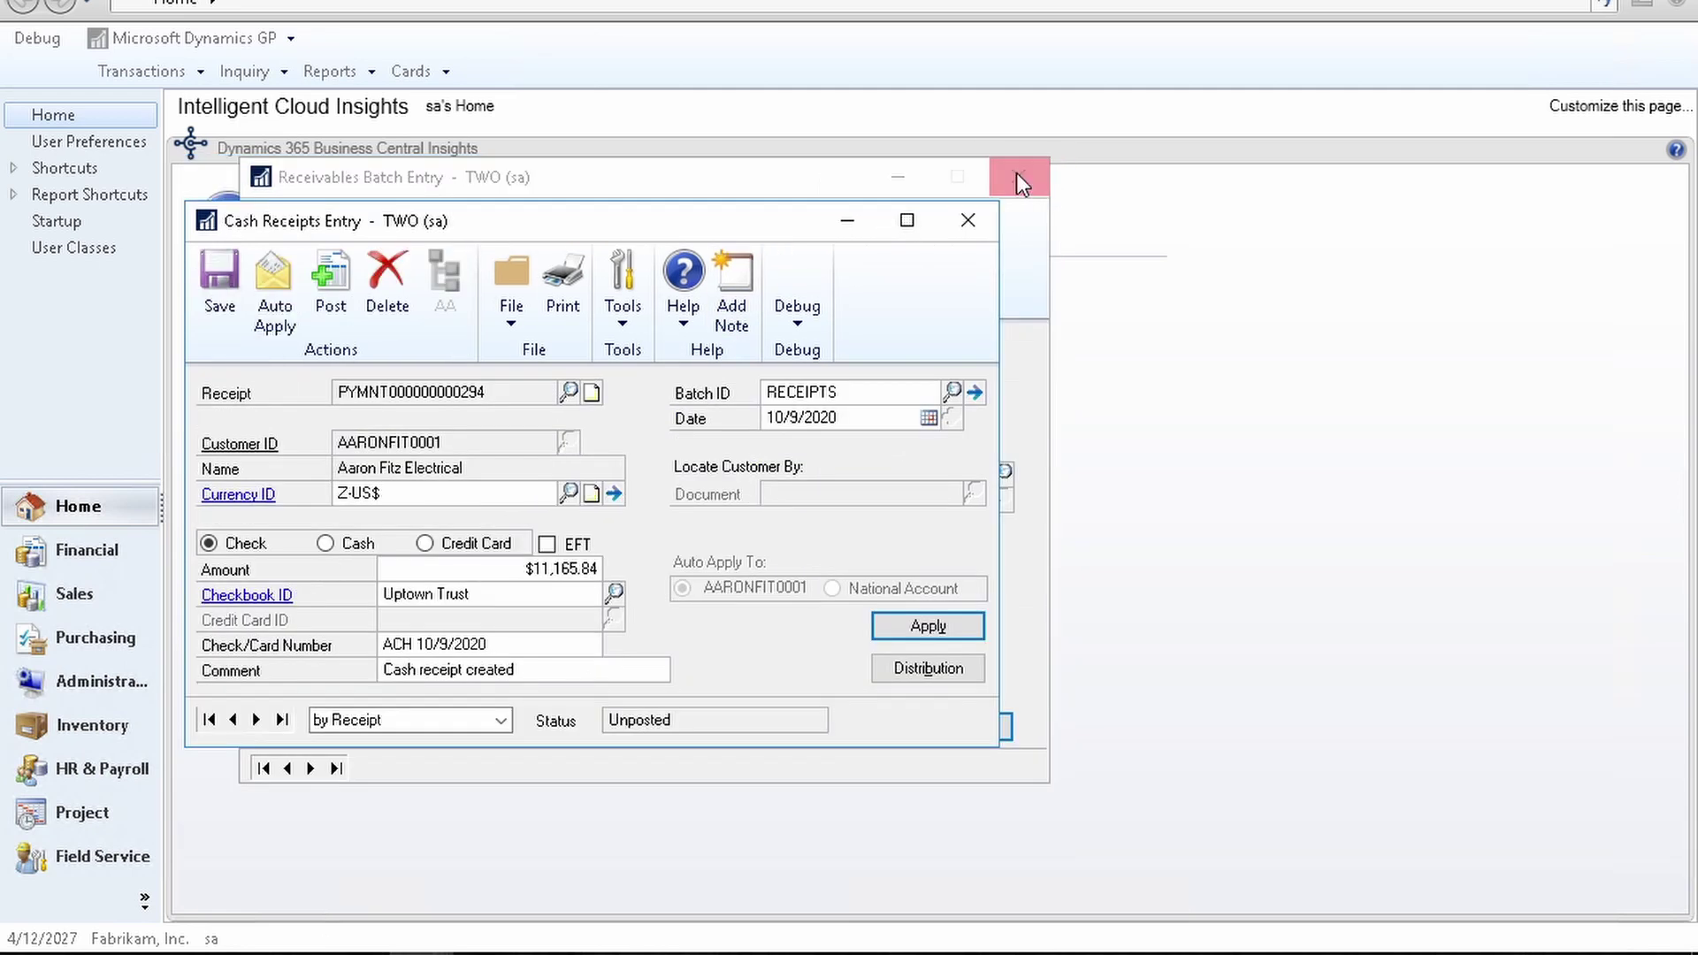
{"action": "left_click", "coordinate": [974, 392]}
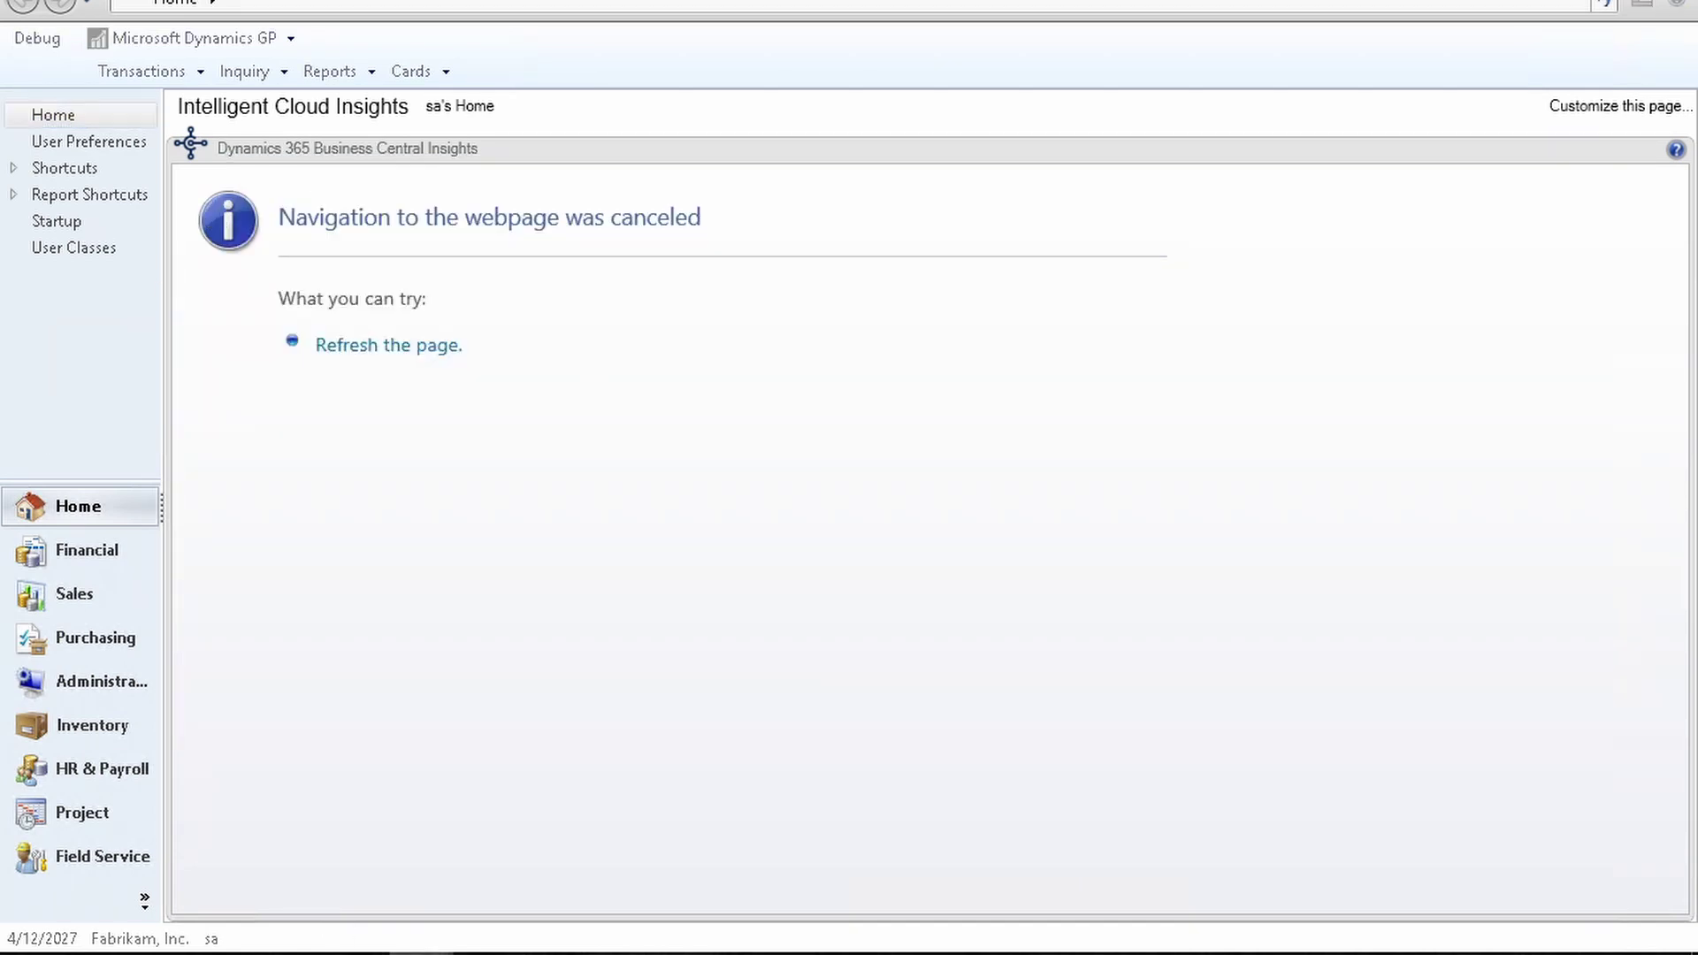
Step: Close the Cash Receipts Entry window
{"action": "mouse_move", "coordinate": [416, 944]}
{"action": "left_click", "coordinate": [697, 875]}
{"action": "left_click", "coordinate": [204, 224]}
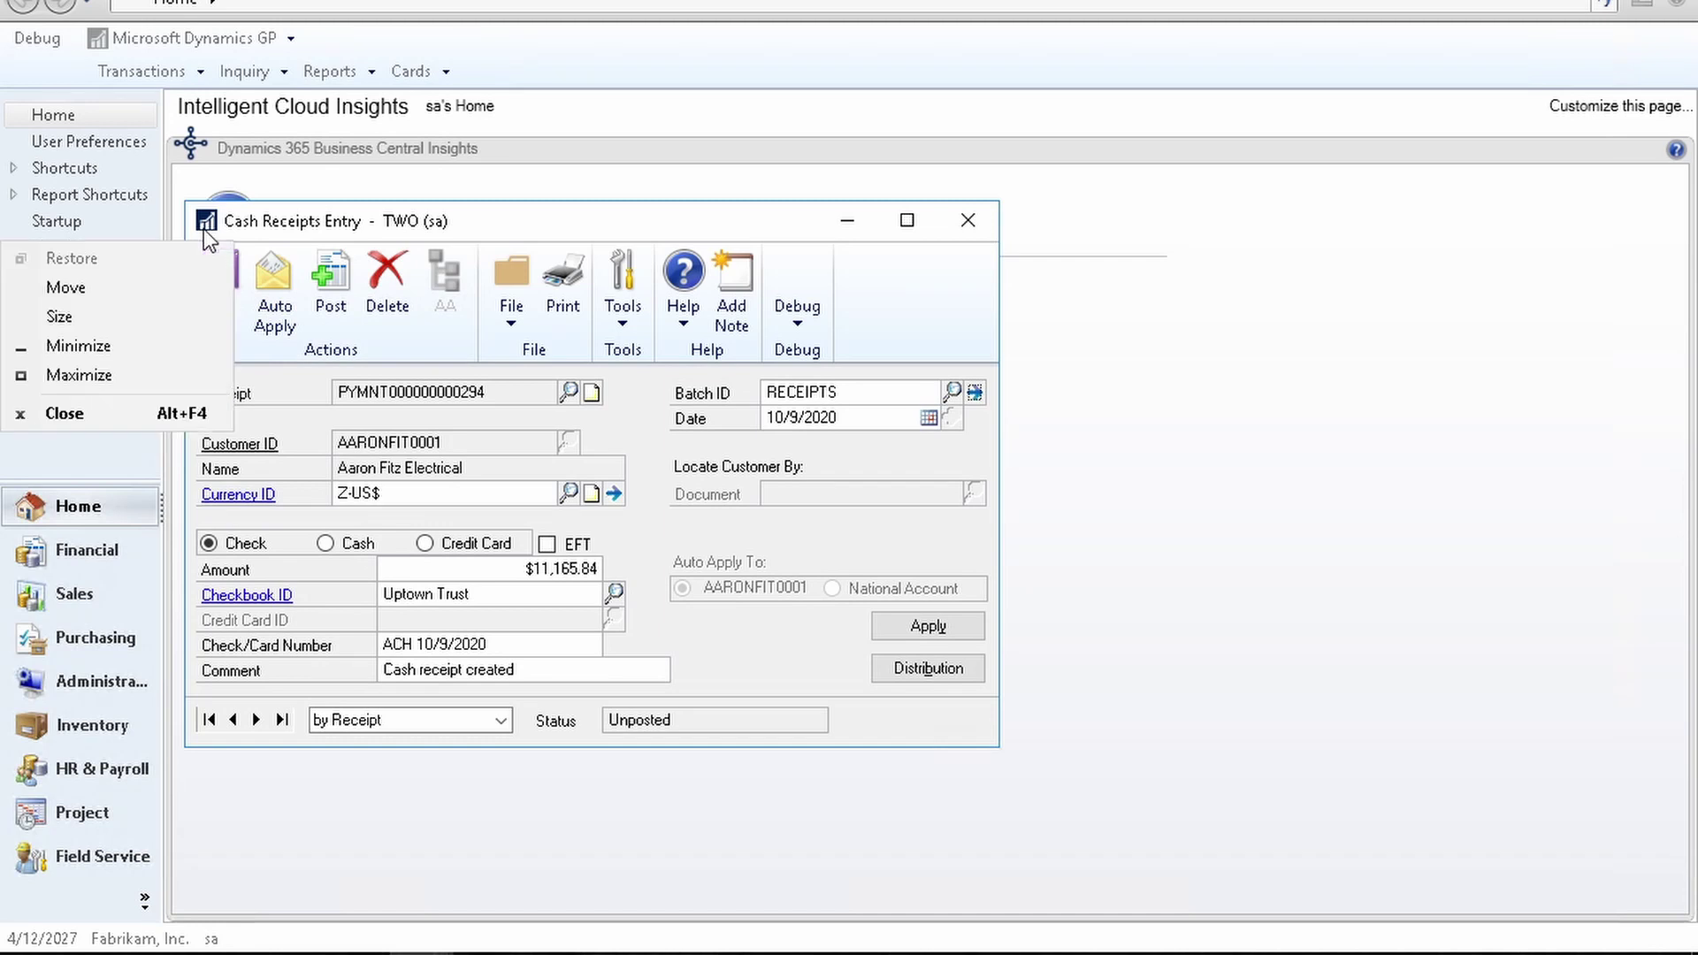
{"action": "left_click", "coordinate": [135, 416]}
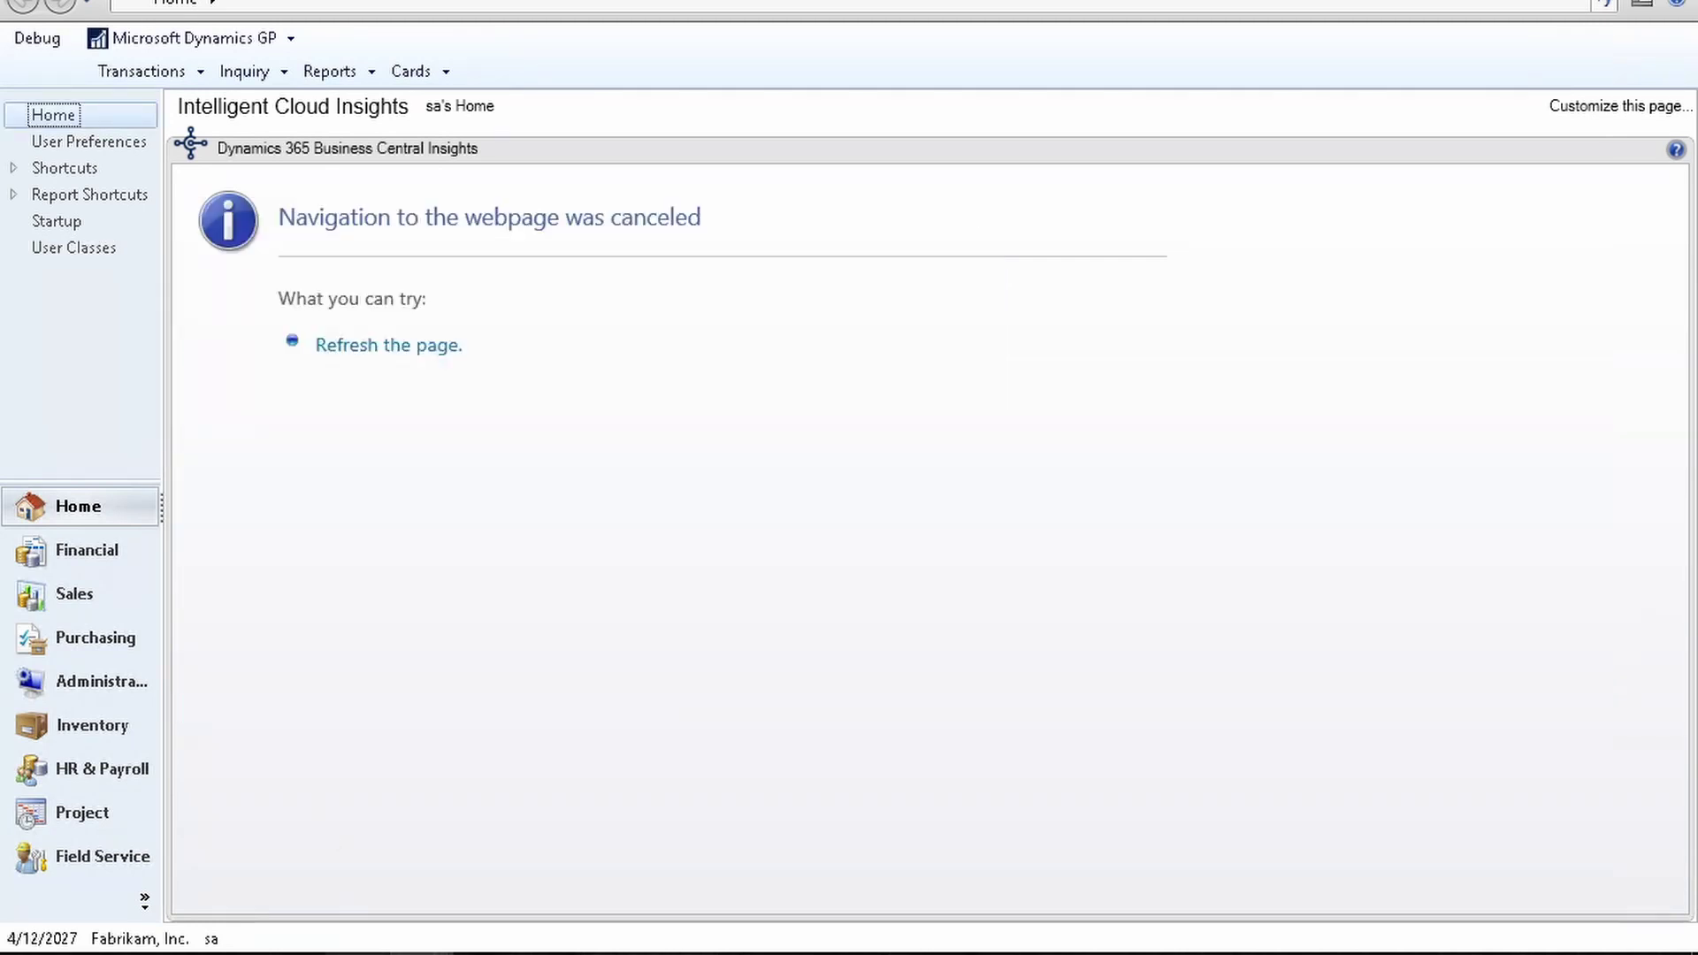
Step: Post batch RECEIPTS from Receivables Batch Entry, skipping the cash posting journal and summary register
{"action": "mouse_move", "coordinate": [415, 949]}
{"action": "left_click", "coordinate": [587, 872]}
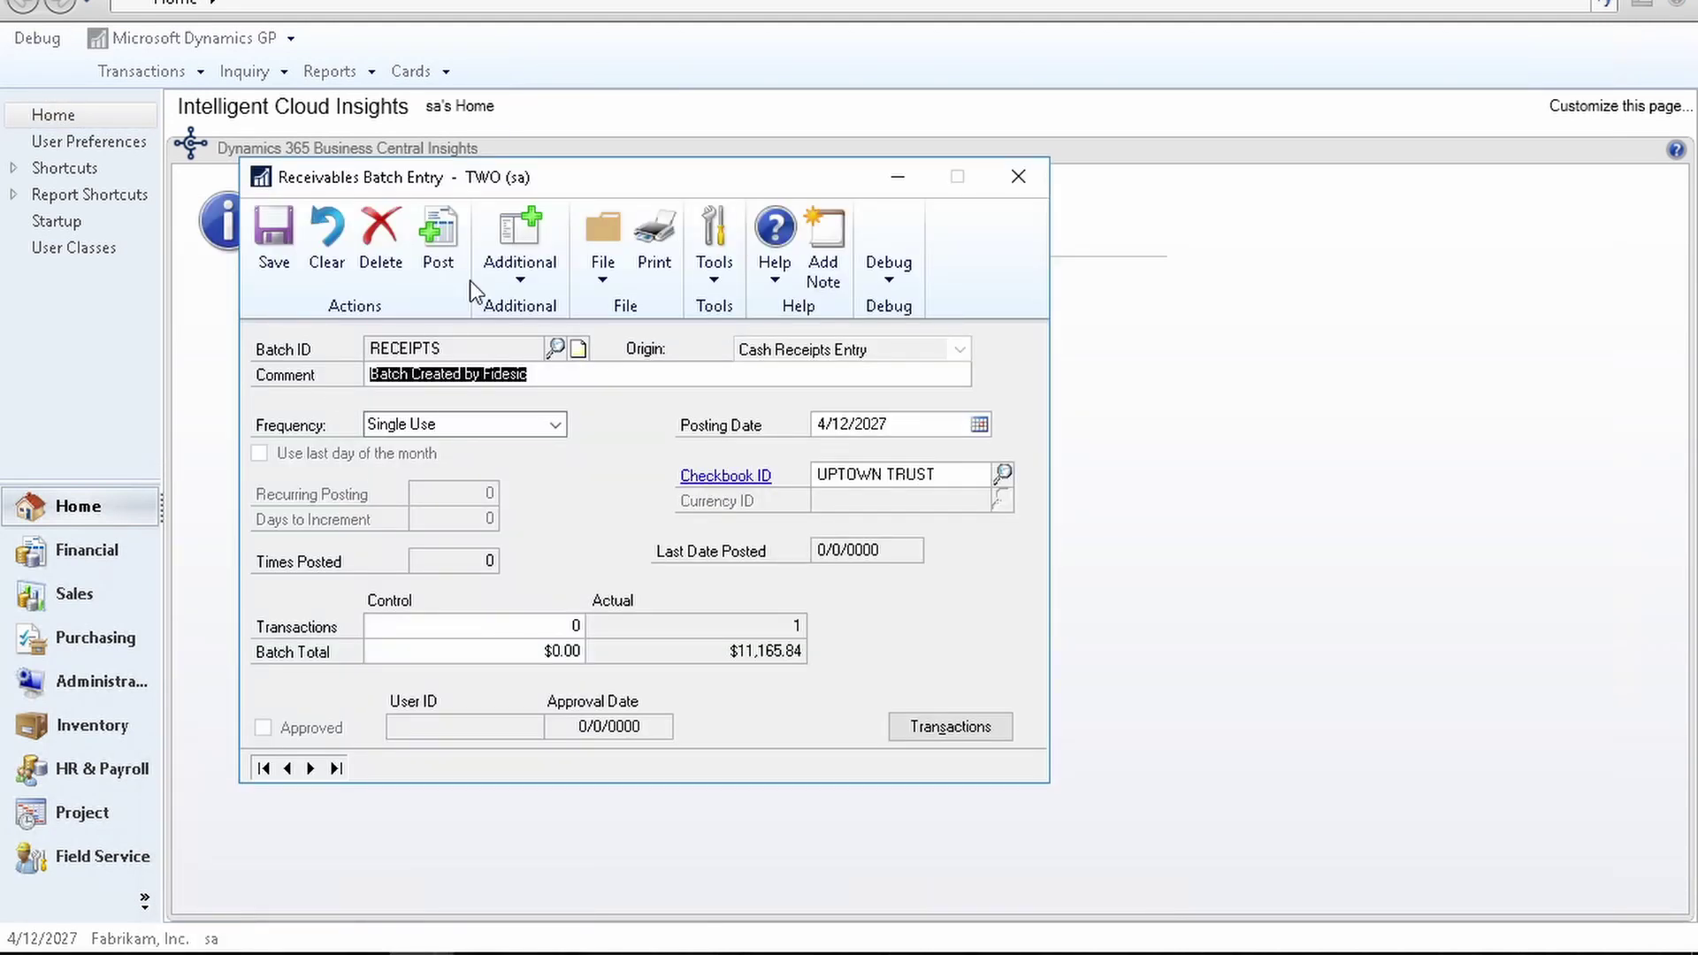
{"action": "left_click", "coordinate": [436, 235]}
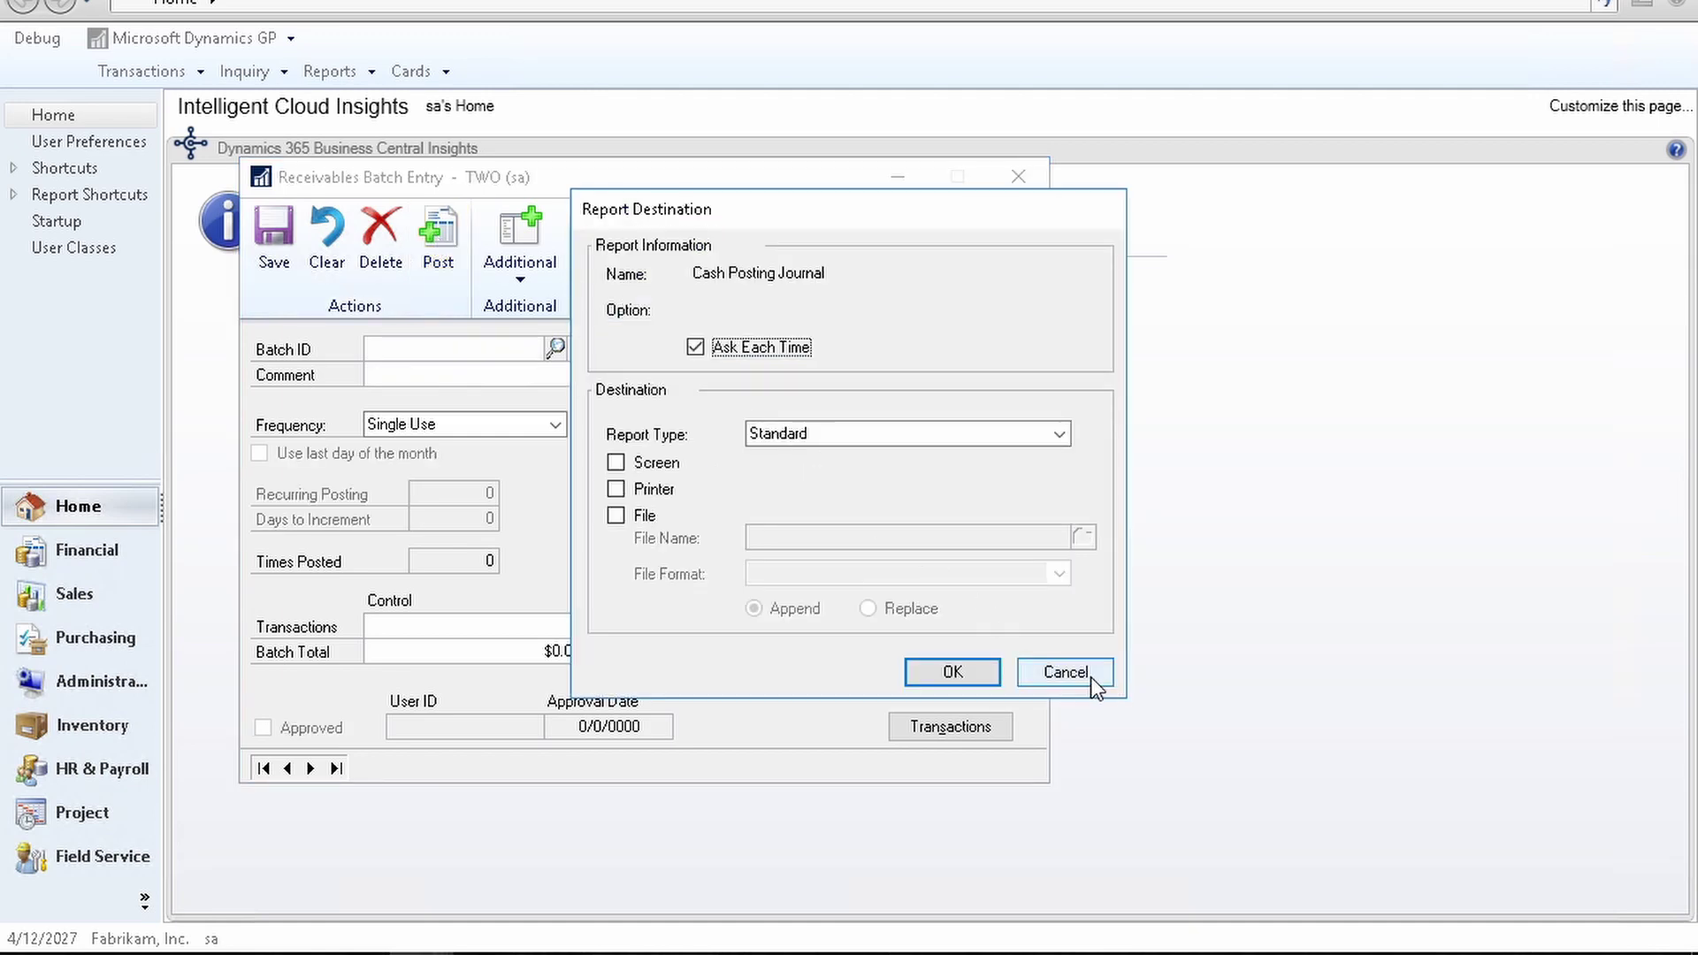
{"action": "left_click", "coordinate": [1091, 676]}
{"action": "left_click", "coordinate": [1090, 676]}
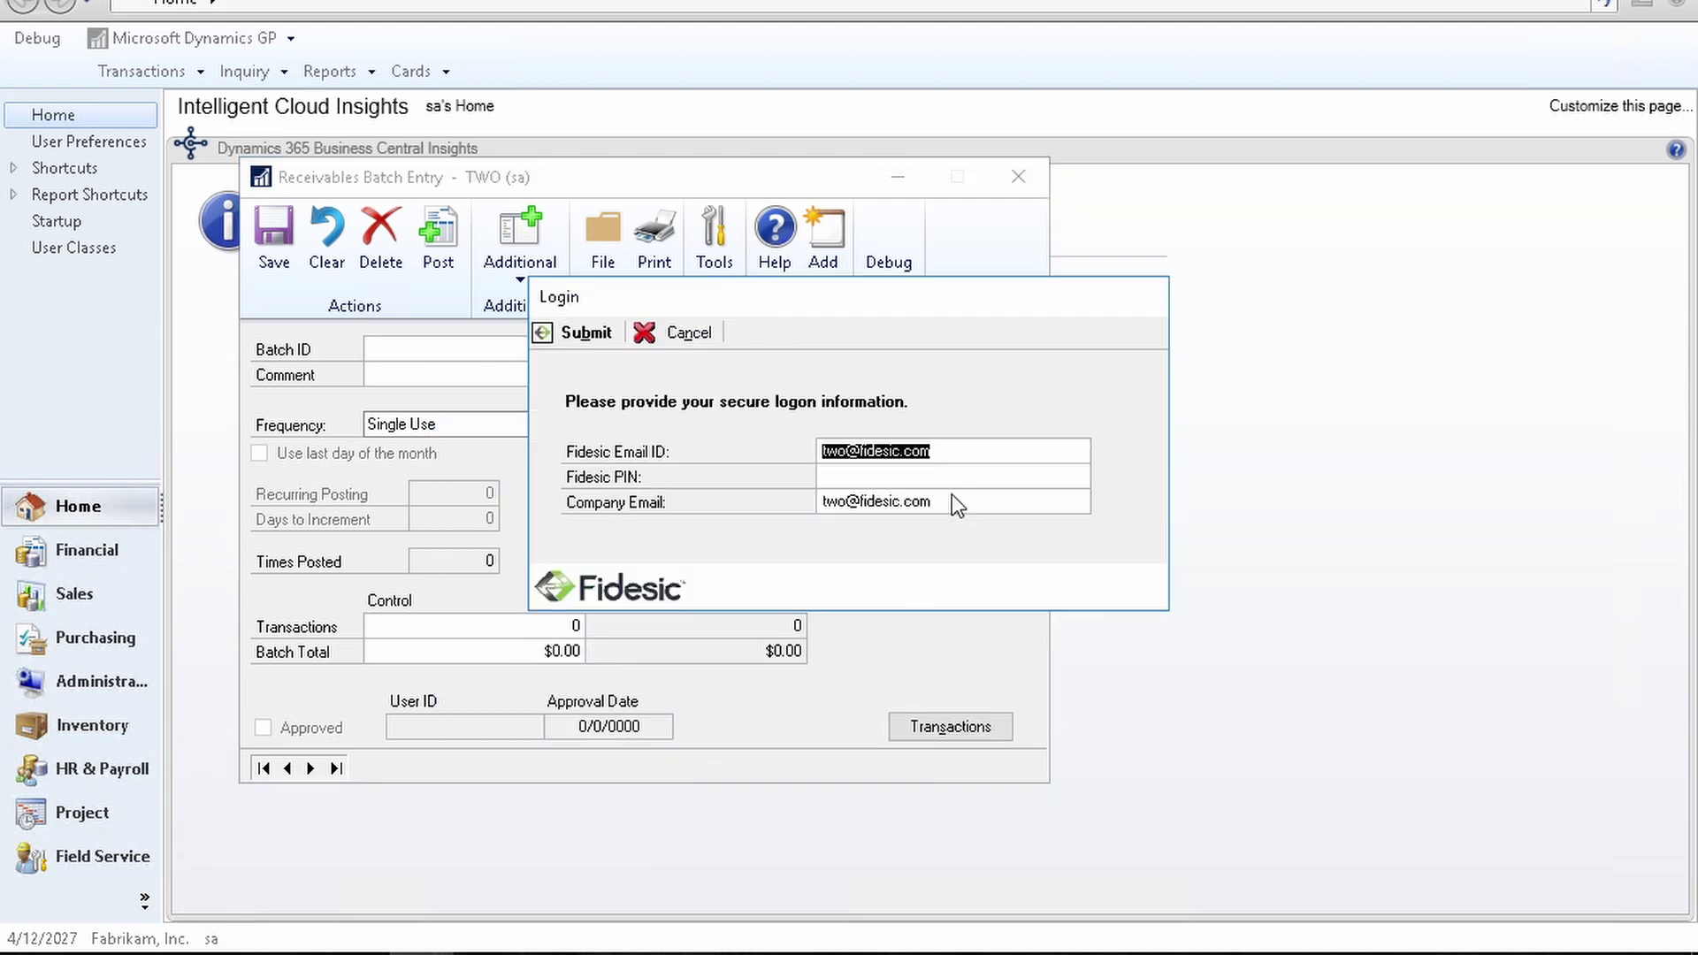
Step: Enter the Fidesic PIN to upload the receipt, acknowledge 1 uploaded, and close Receivables Batch Entry
{"action": "left_click", "coordinate": [970, 480]}
{"action": "type", "text": "****************"}
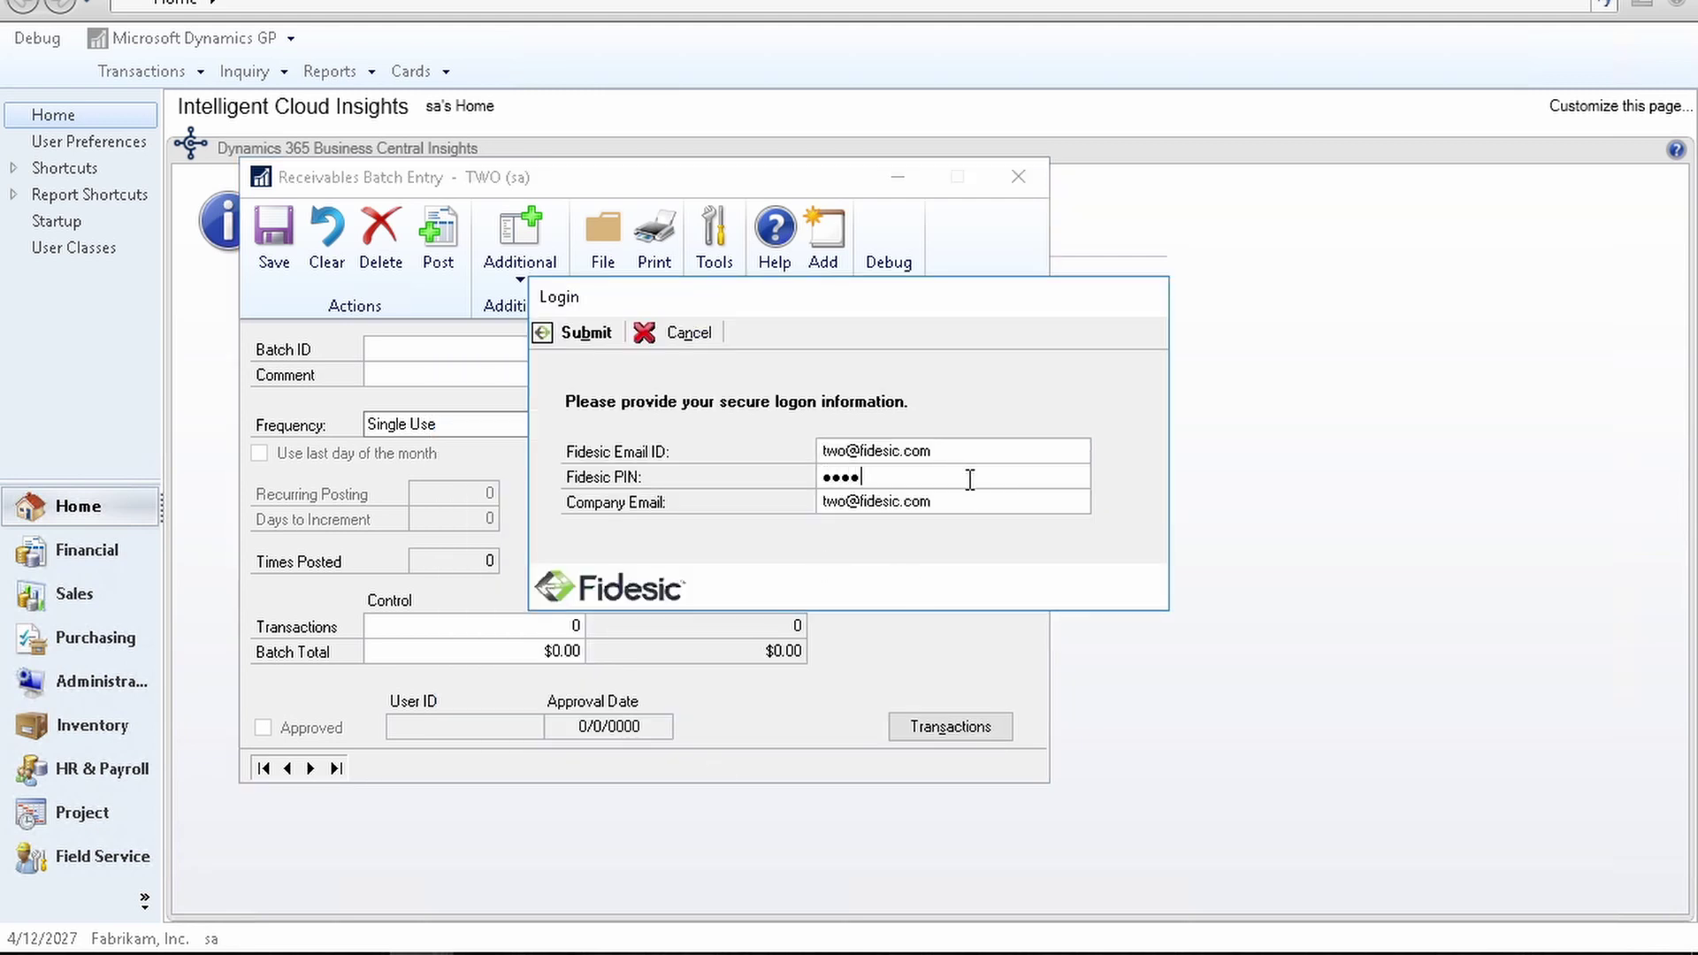
{"action": "key", "text": "Return"}
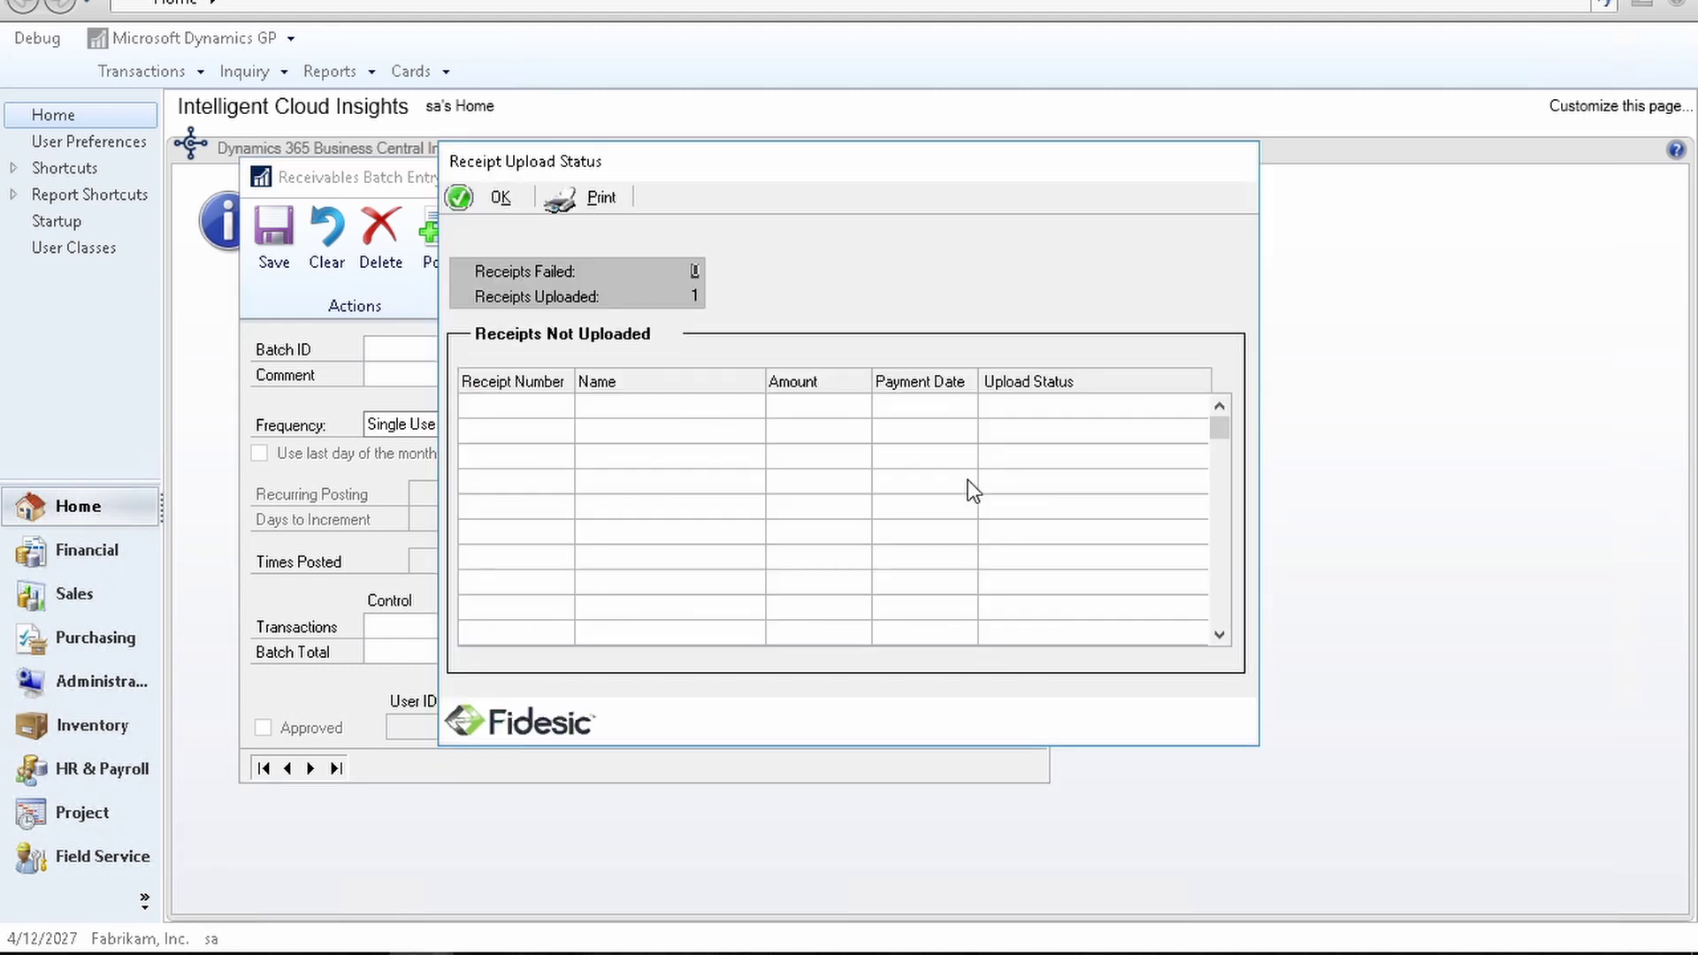
{"action": "left_click", "coordinate": [495, 198]}
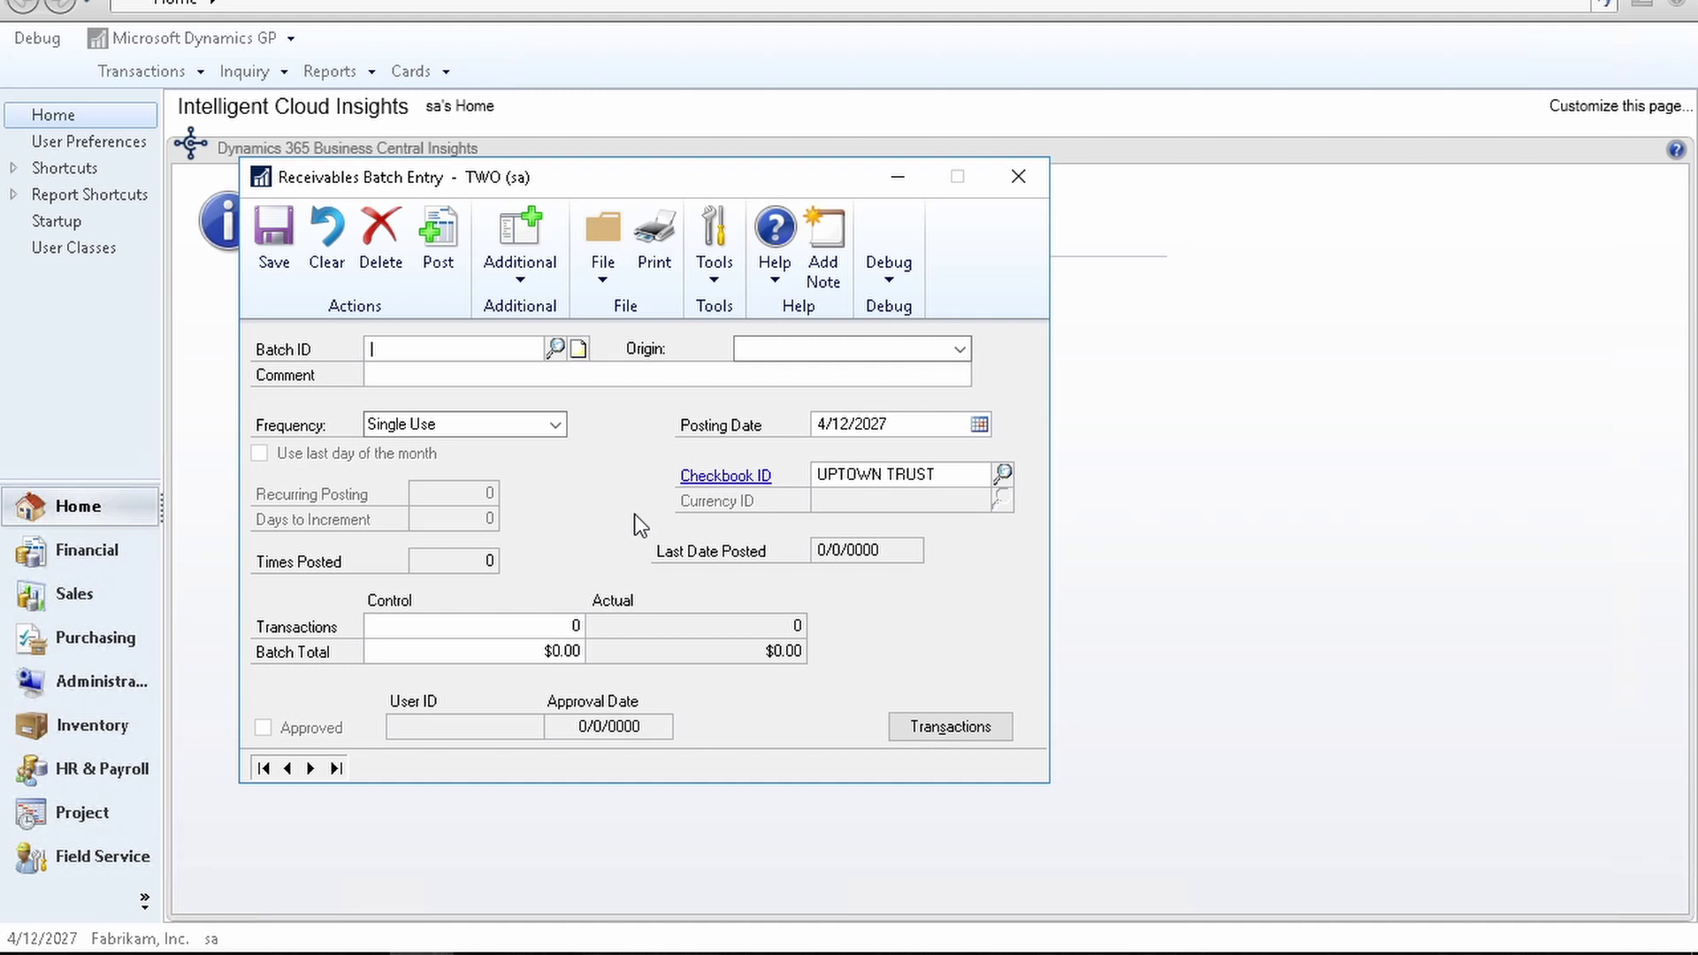
{"action": "left_click", "coordinate": [1025, 176]}
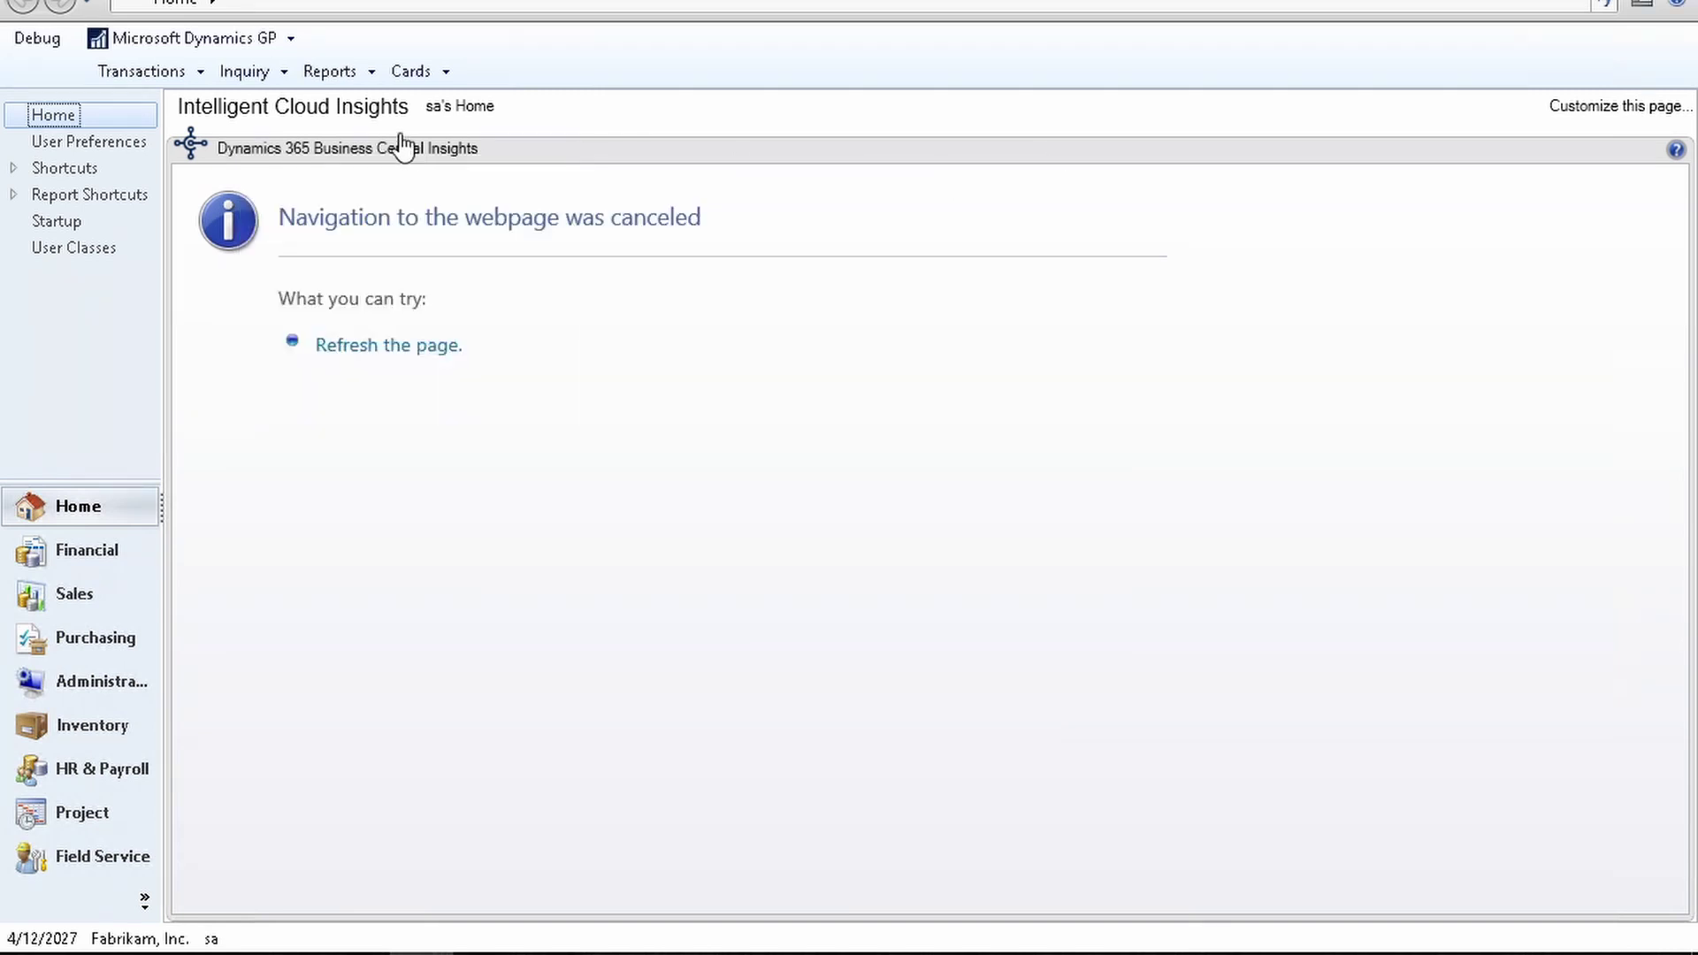
Step: Open Apply Sales Documents via Transactions > Sales
{"action": "left_click", "coordinate": [196, 71]}
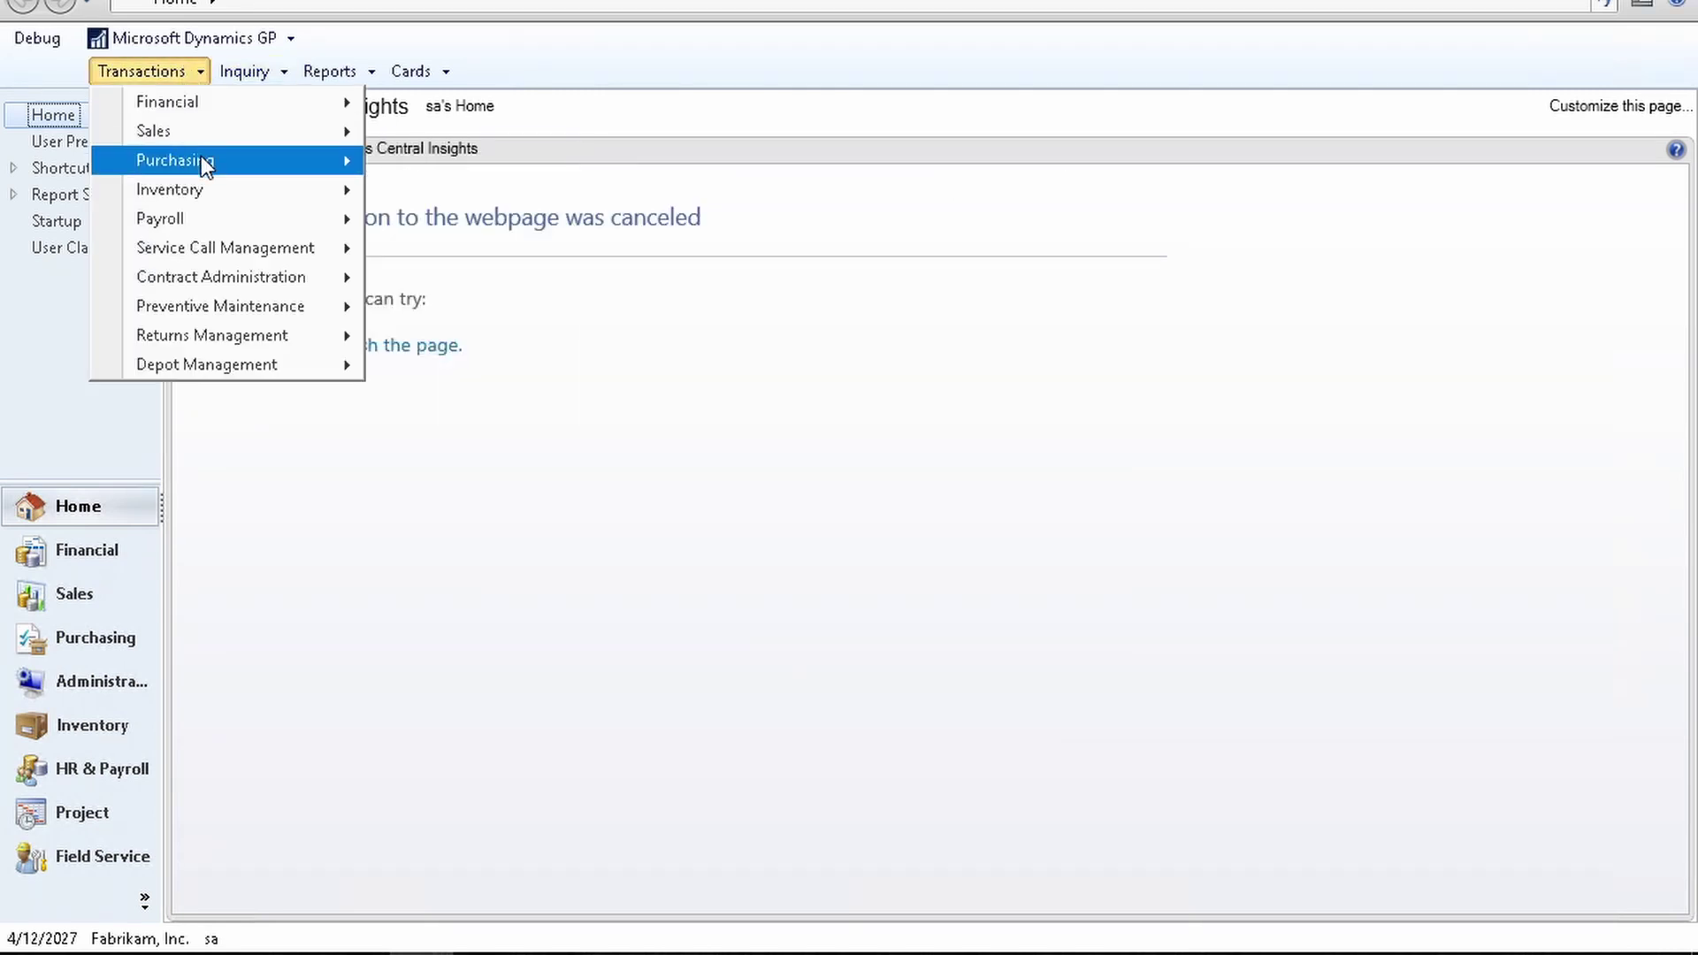
{"action": "mouse_move", "coordinate": [205, 131]}
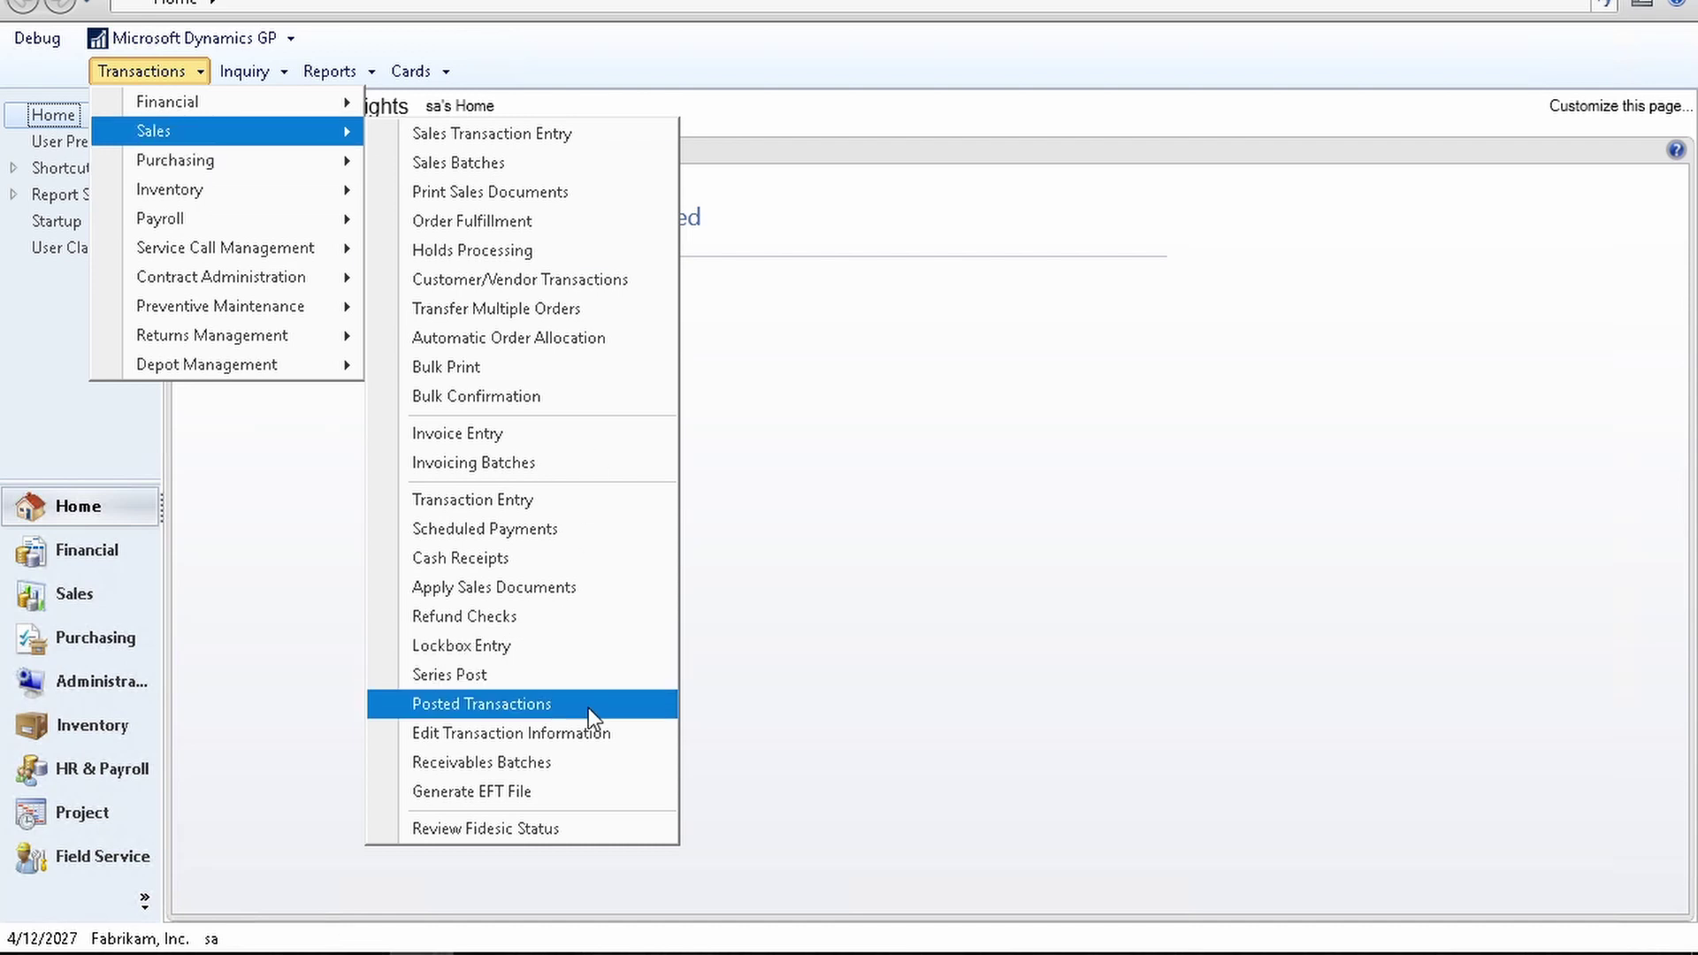
{"action": "left_click", "coordinate": [597, 586]}
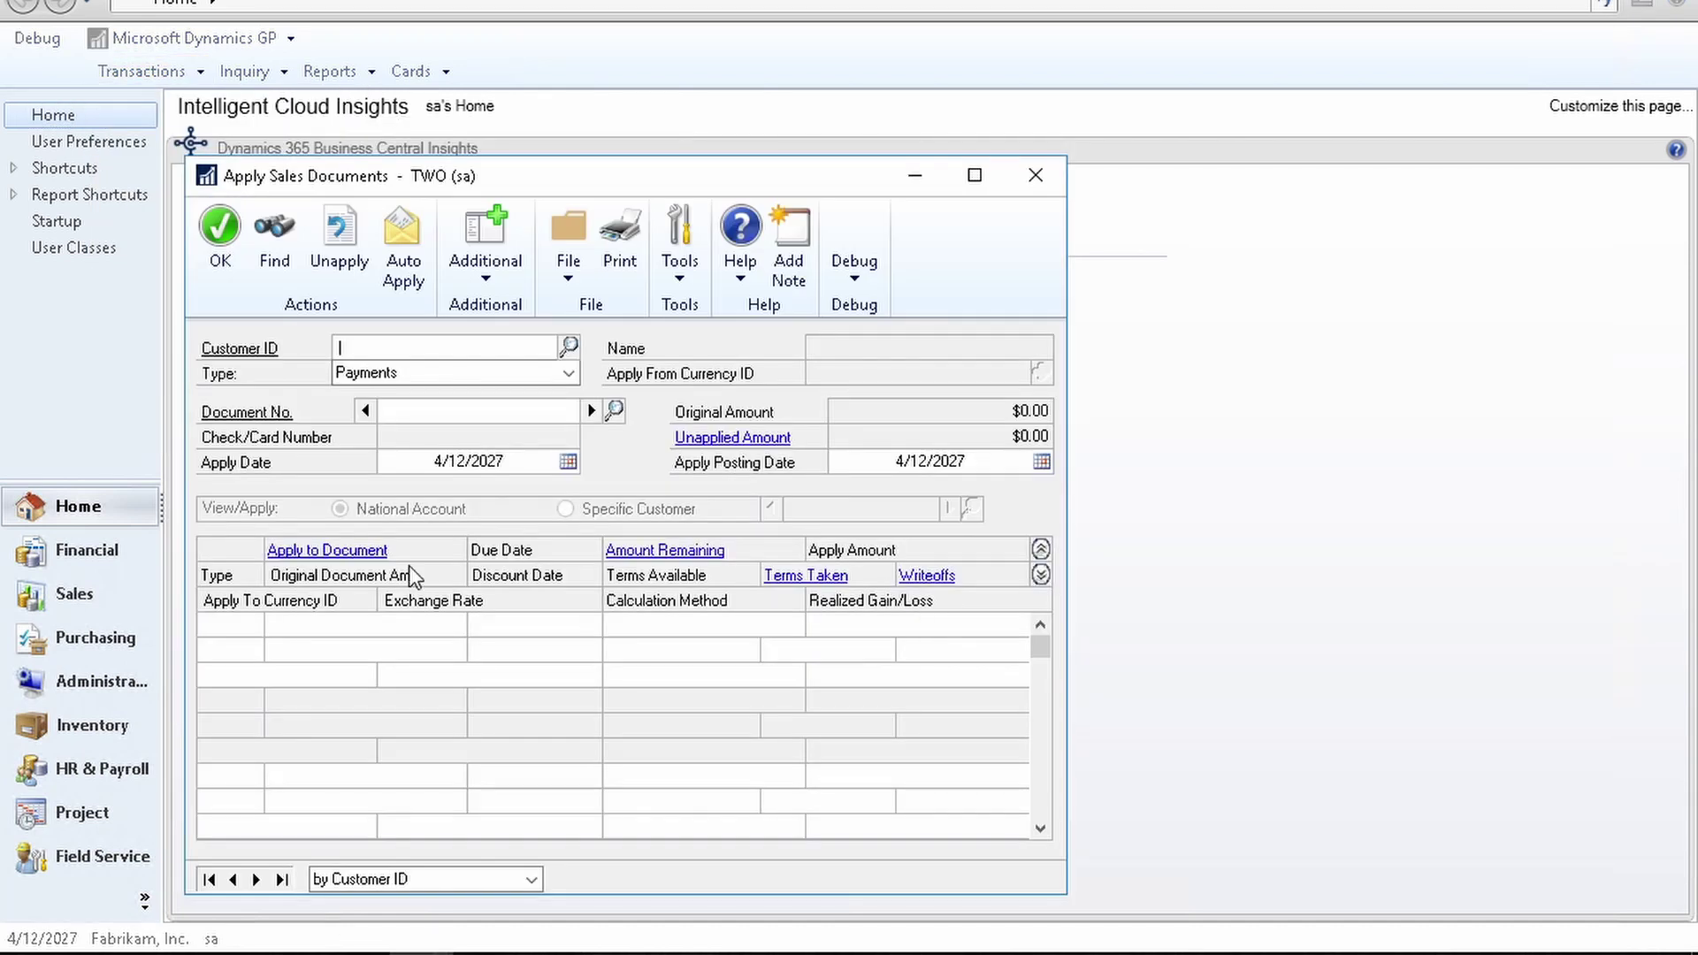